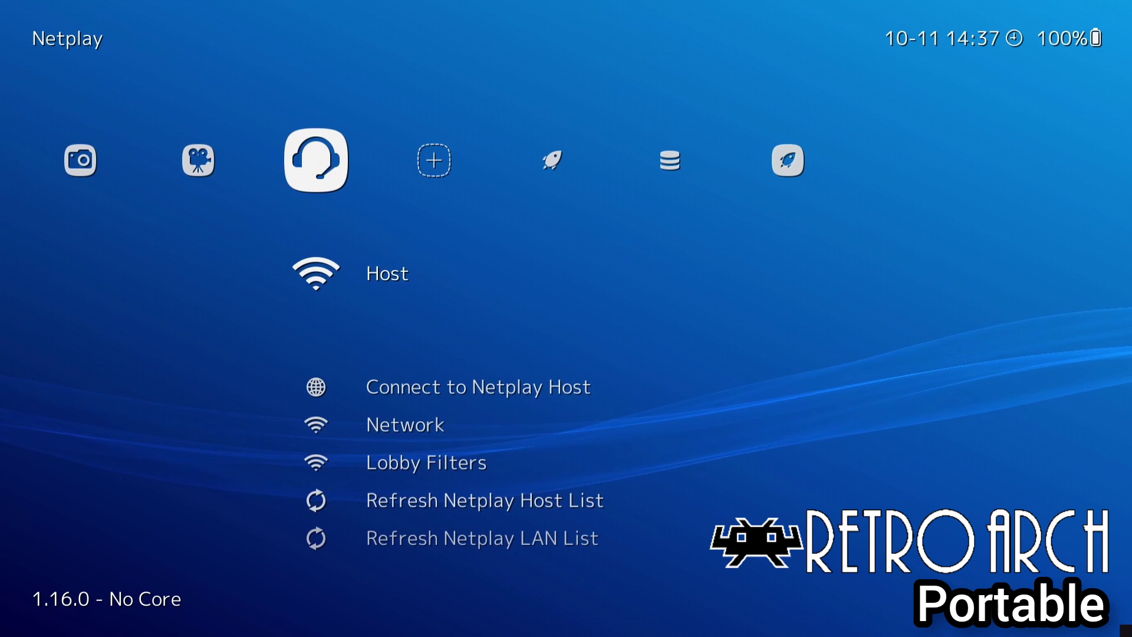
# Browse RetroArch's main menu categories, from Netplay across to Explore and back through History and Favorites.
pyautogui.press('Right')
pyautogui.press('Right')
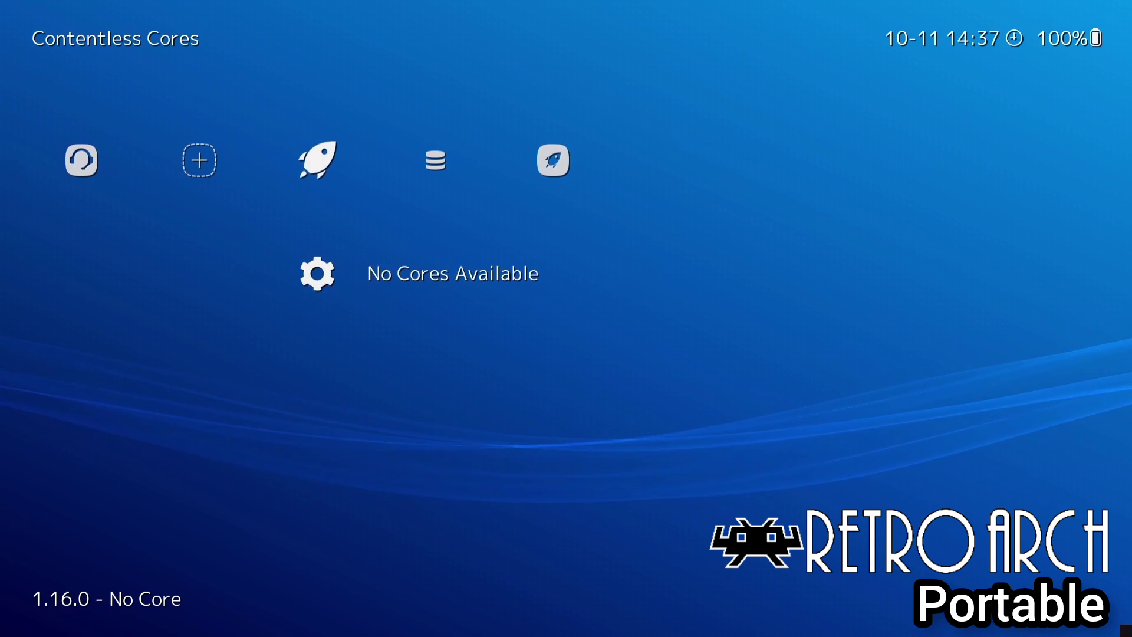
pyautogui.press('Right')
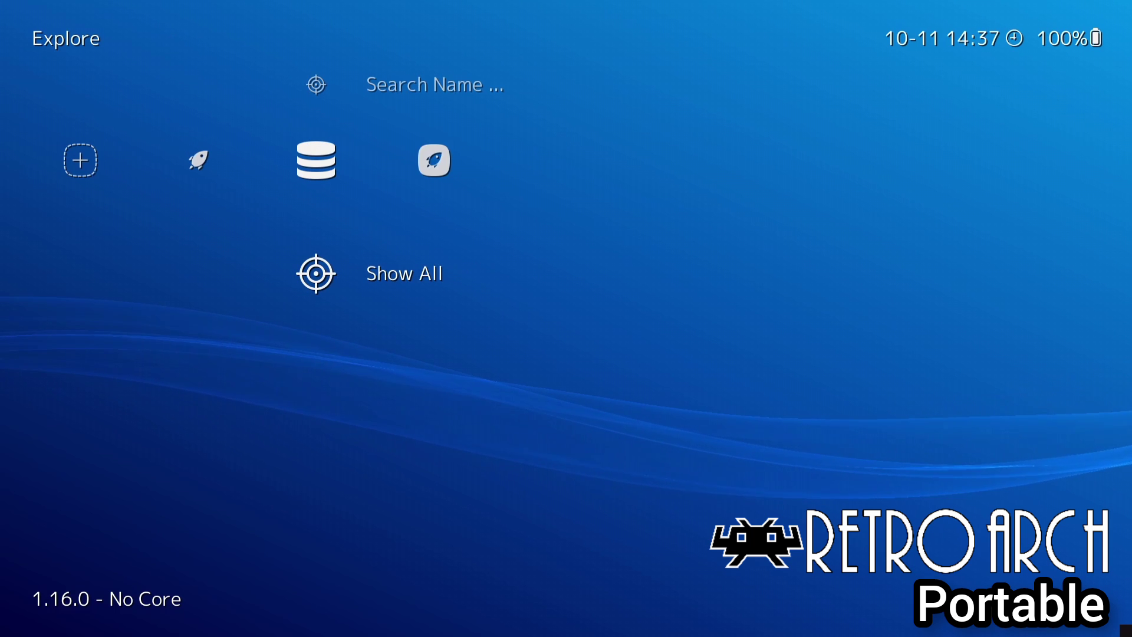
pyautogui.press('Left')
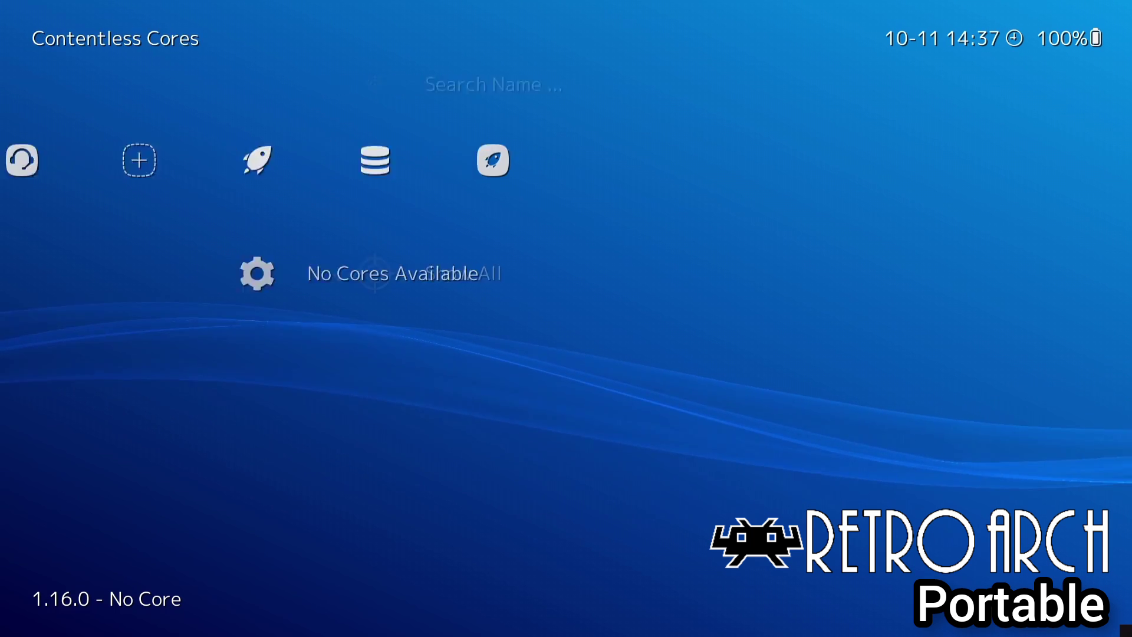
pyautogui.press('Left')
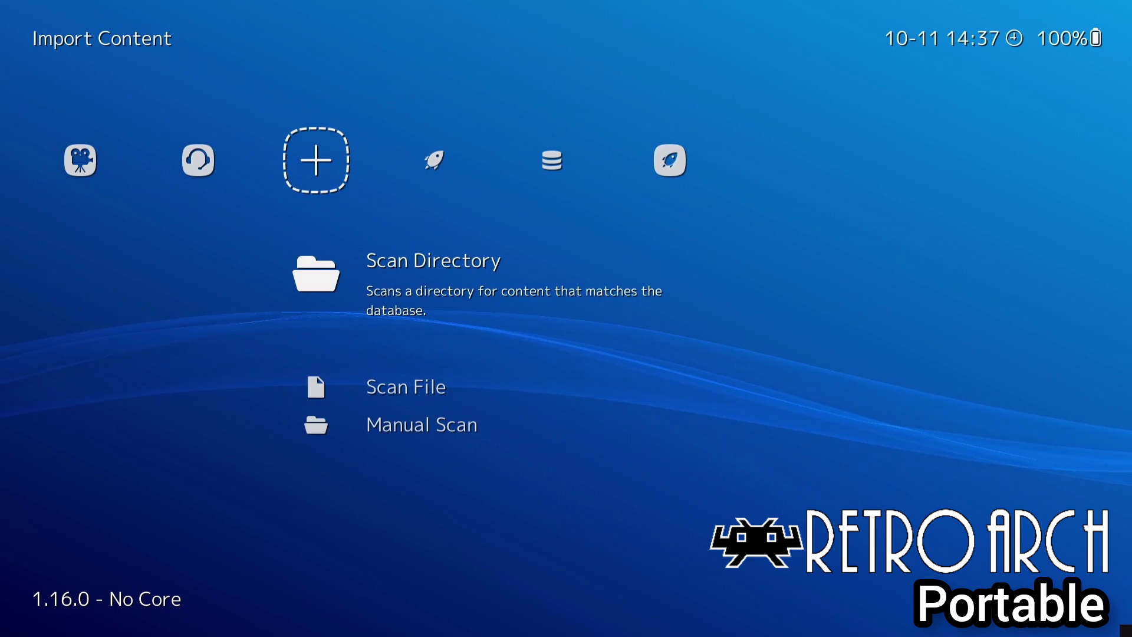
pyautogui.press('Left')
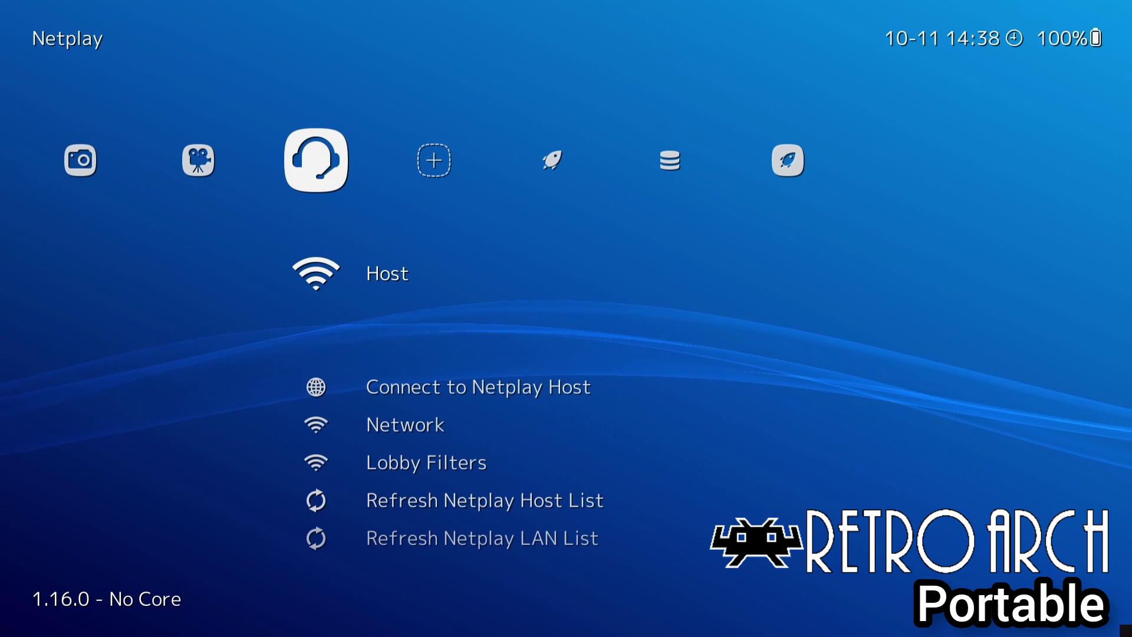
pyautogui.press('Left')
pyautogui.press('Left')
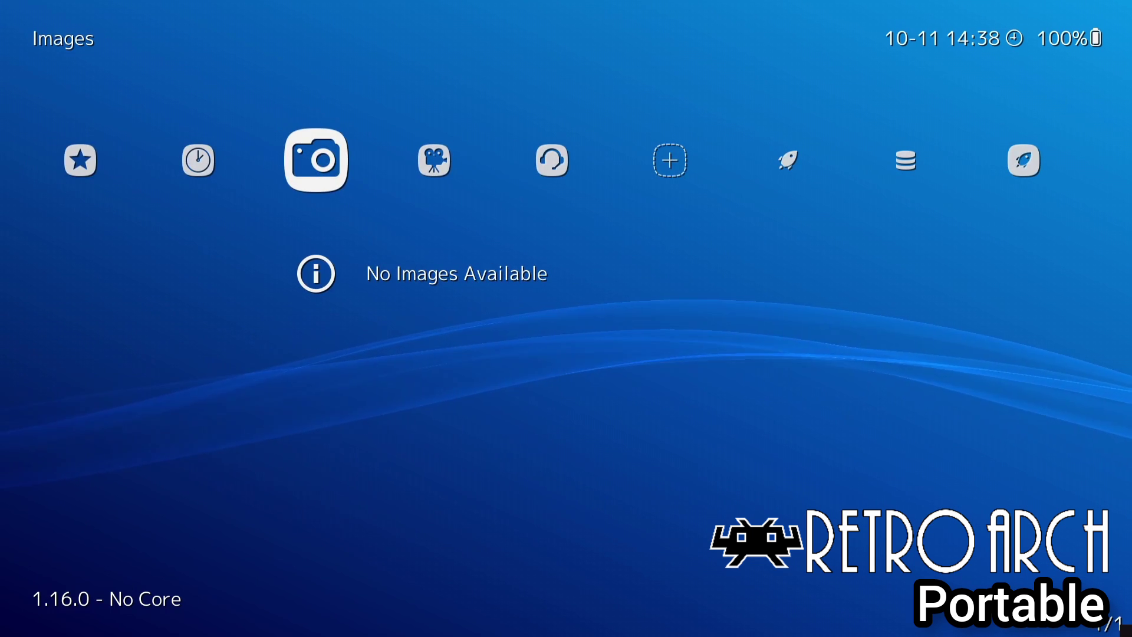
pyautogui.press('Left')
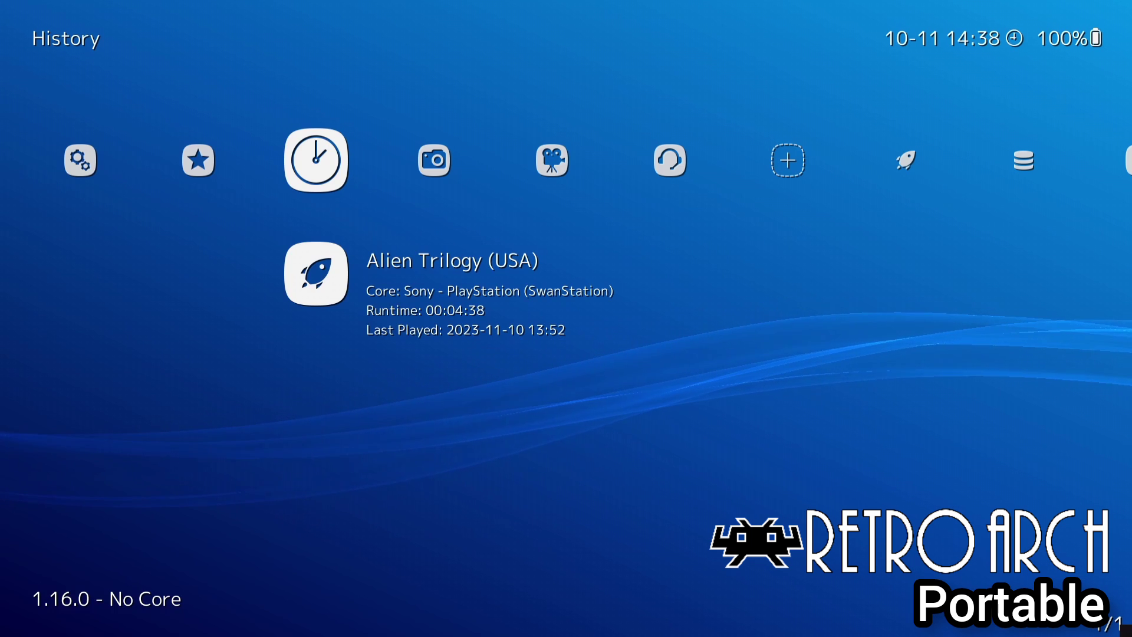
pyautogui.press('Left')
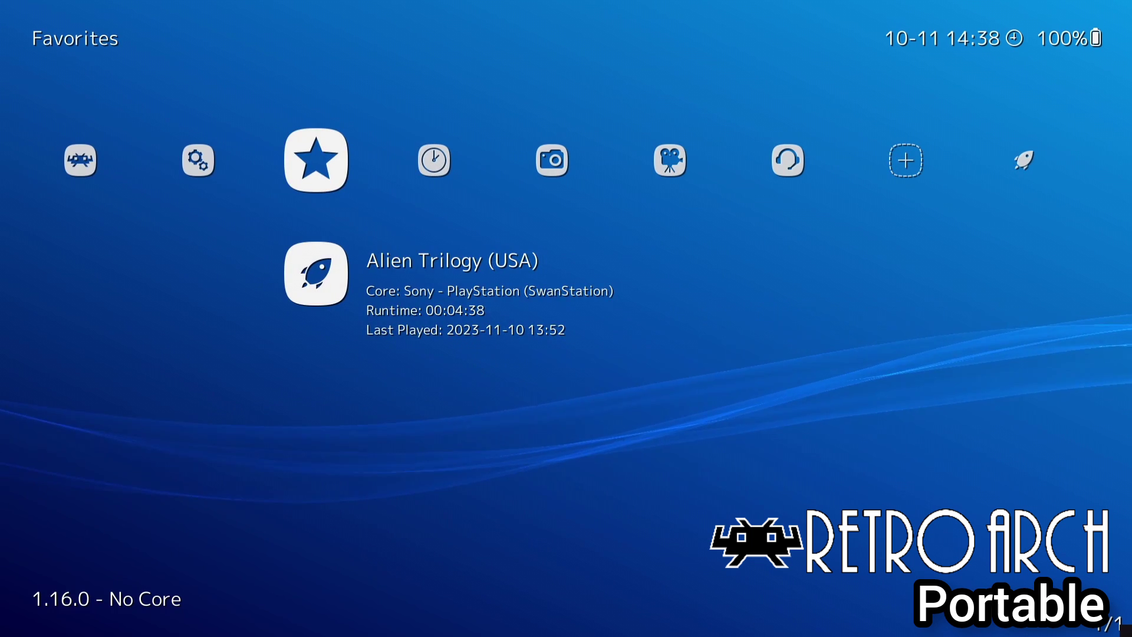
pyautogui.press('Left')
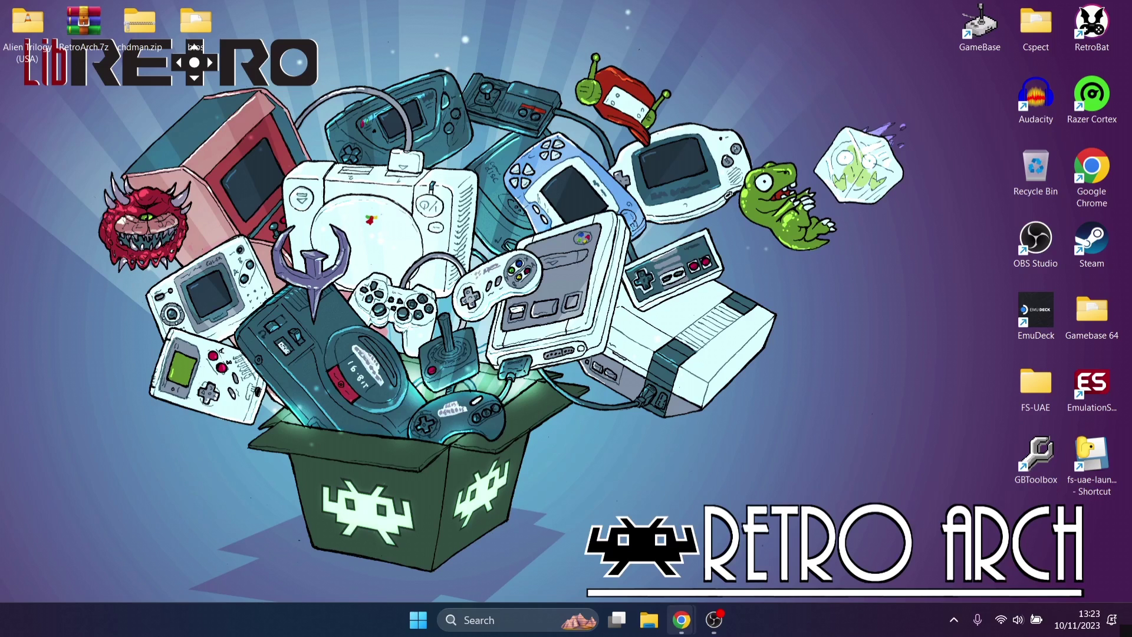
# Switch to Chrome, open the RetroArch site's download page and find the Windows 11 / 10 / 8.1 / 8 / 7 download links.
pyautogui.click(681, 620)
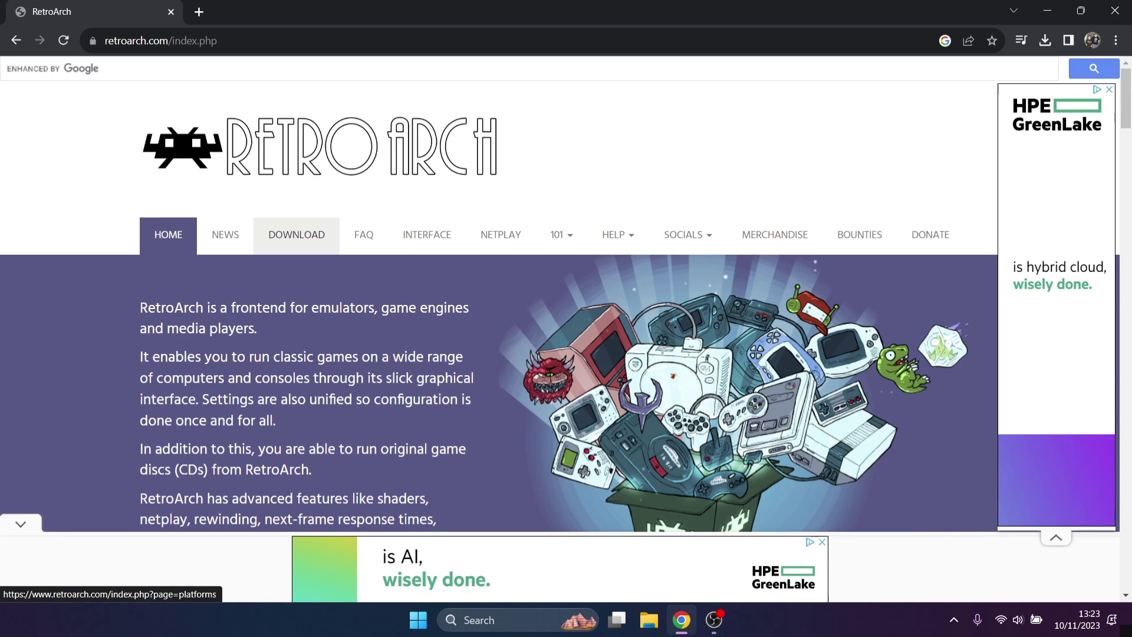
pyautogui.click(296, 235)
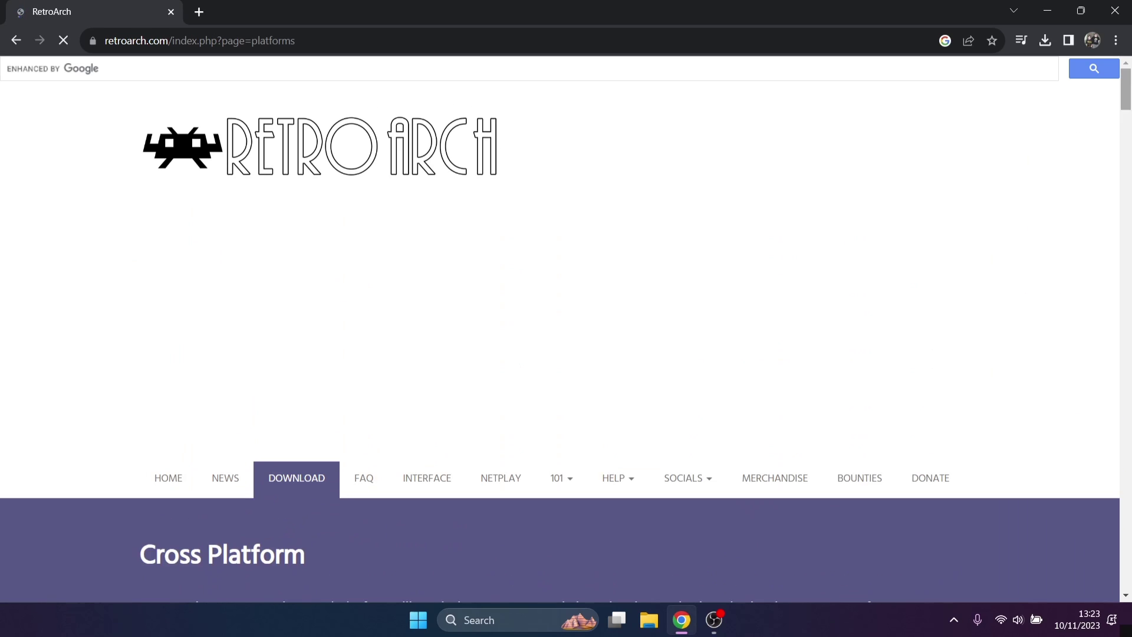
pyautogui.scroll(-9, 566, 331)
pyautogui.scroll(-2, 295, 354)
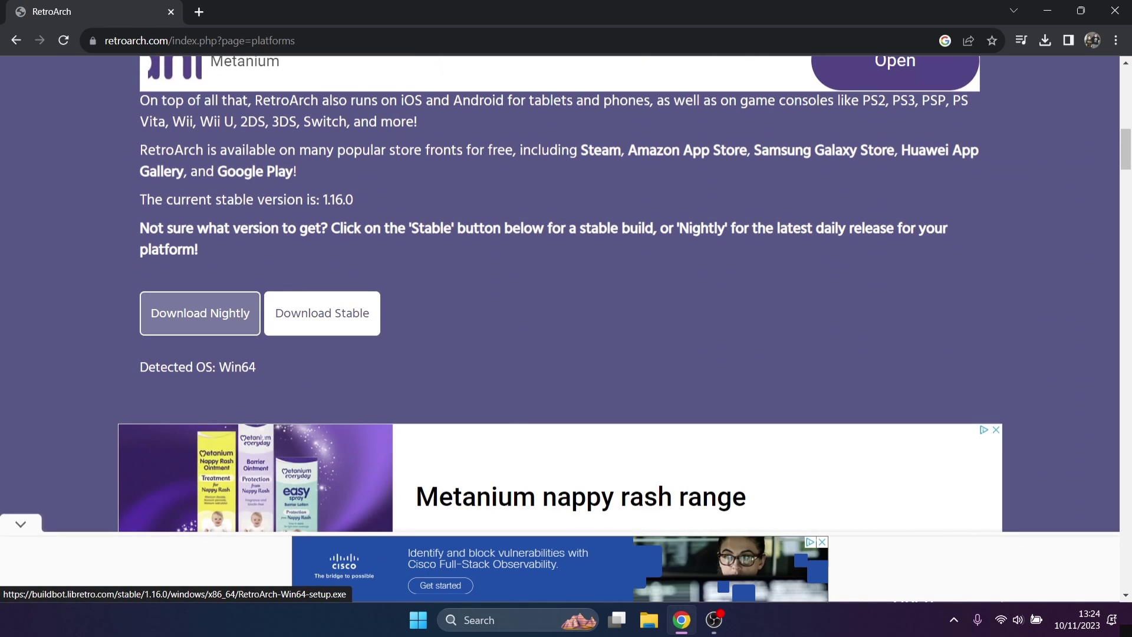
pyautogui.scroll(-3, 566, 295)
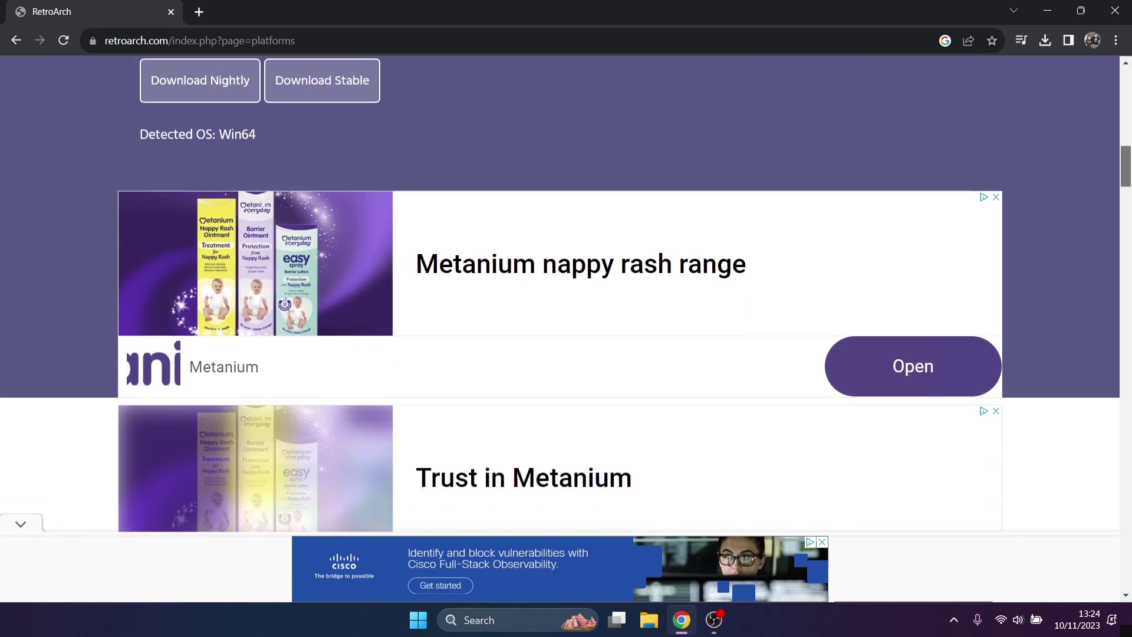
pyautogui.scroll(-12, 566, 295)
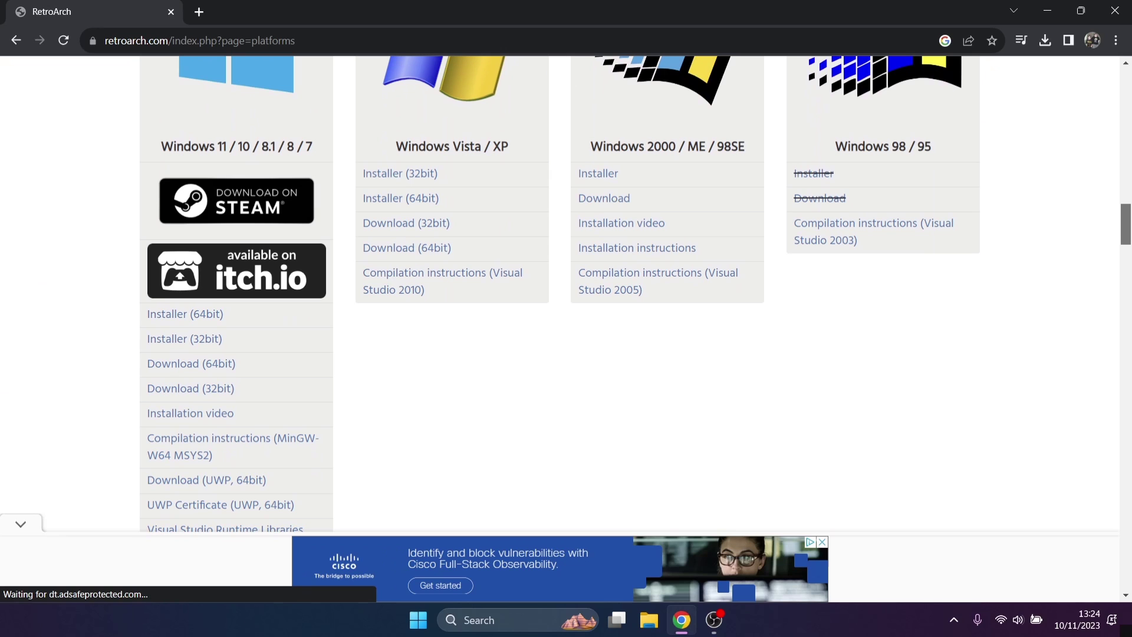
pyautogui.scroll(5, 566, 295)
pyautogui.scroll(-4, 566, 295)
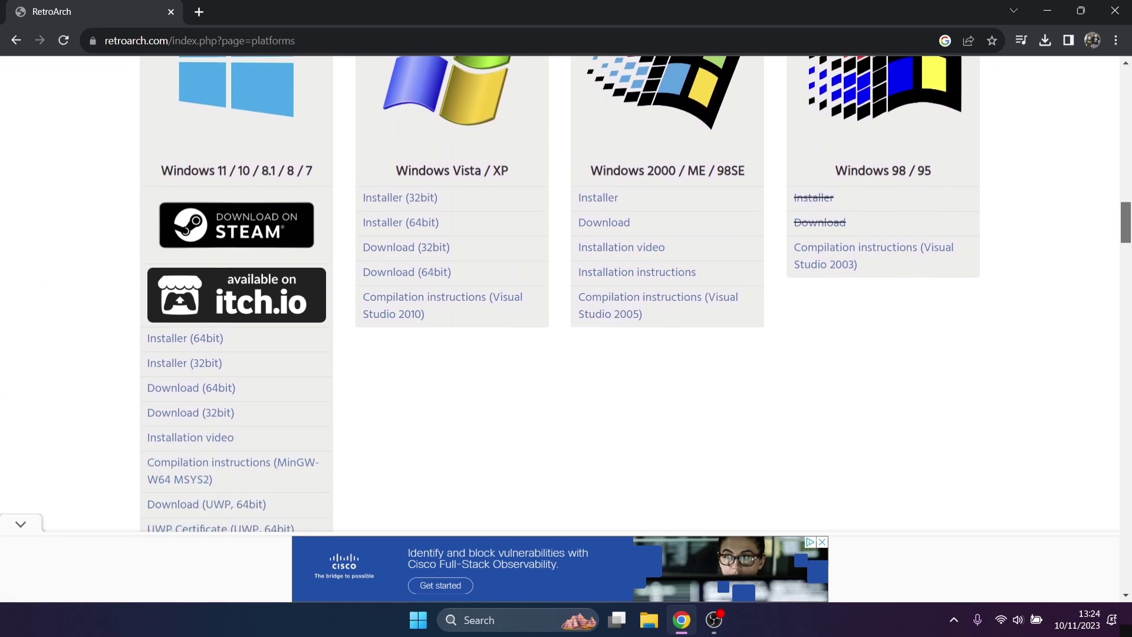
pyautogui.scroll(-2, 566, 295)
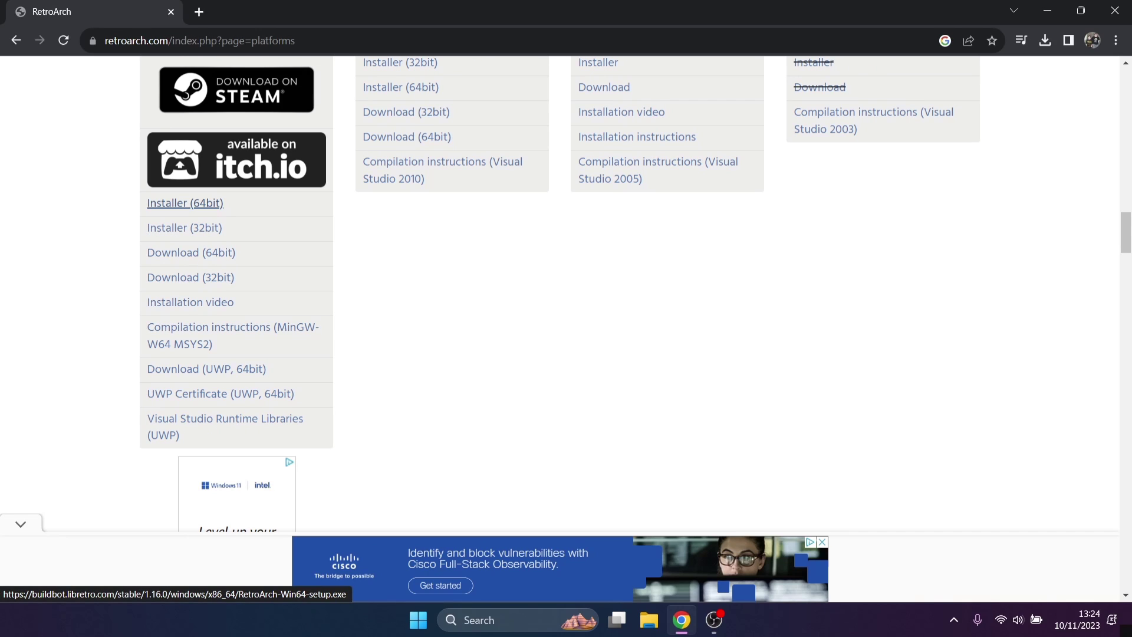
pyautogui.moveTo(254, 204)
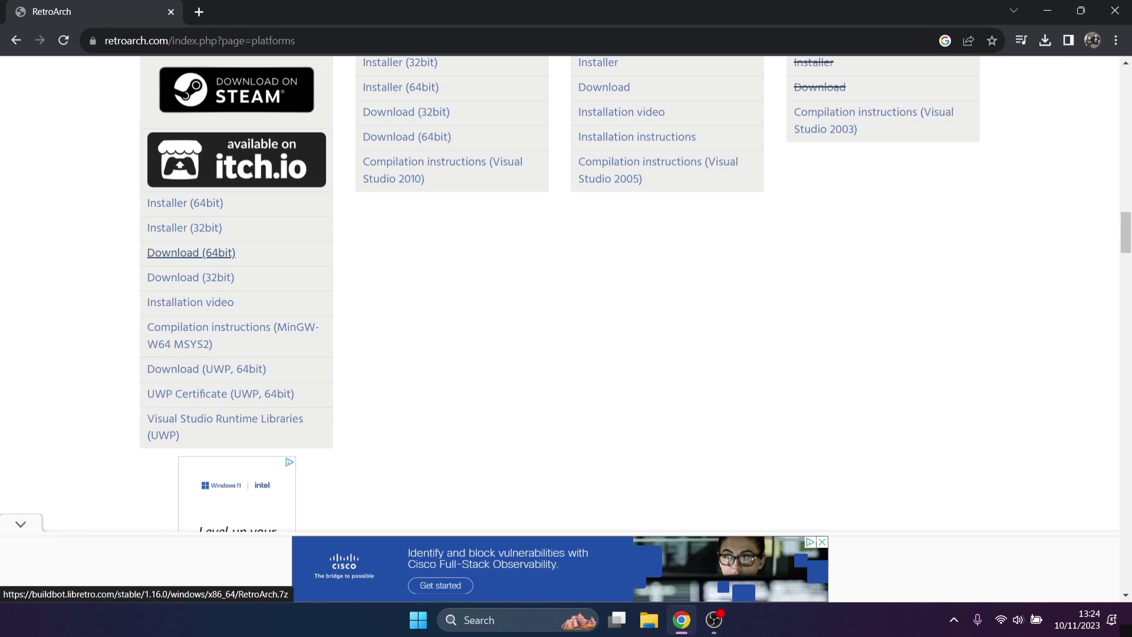
pyautogui.moveTo(254, 253)
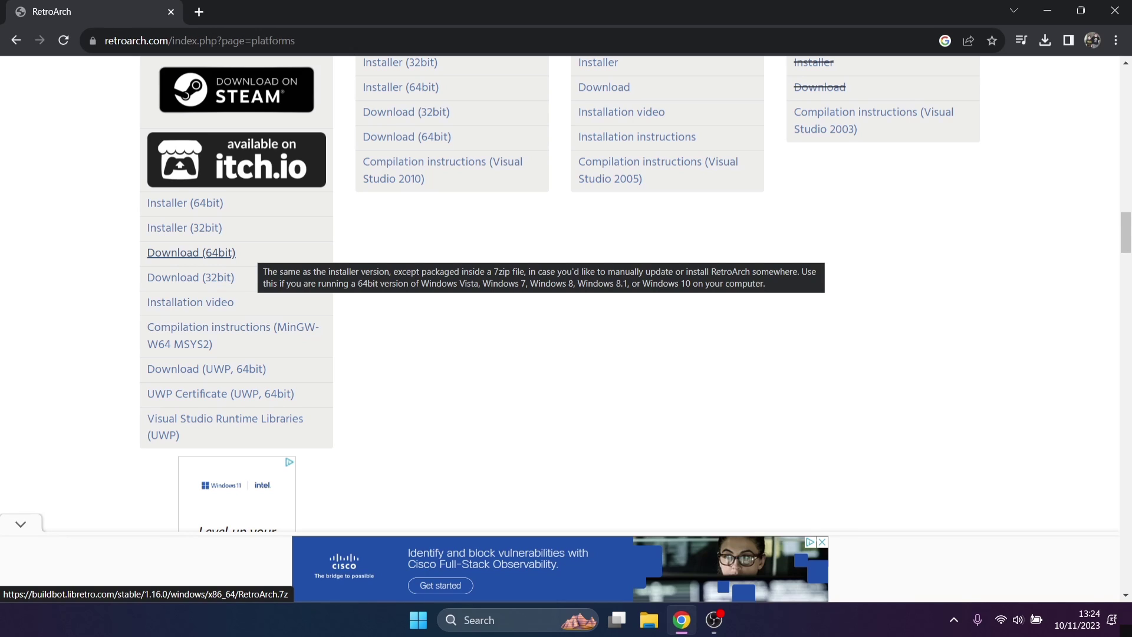
pyautogui.moveTo(257, 277)
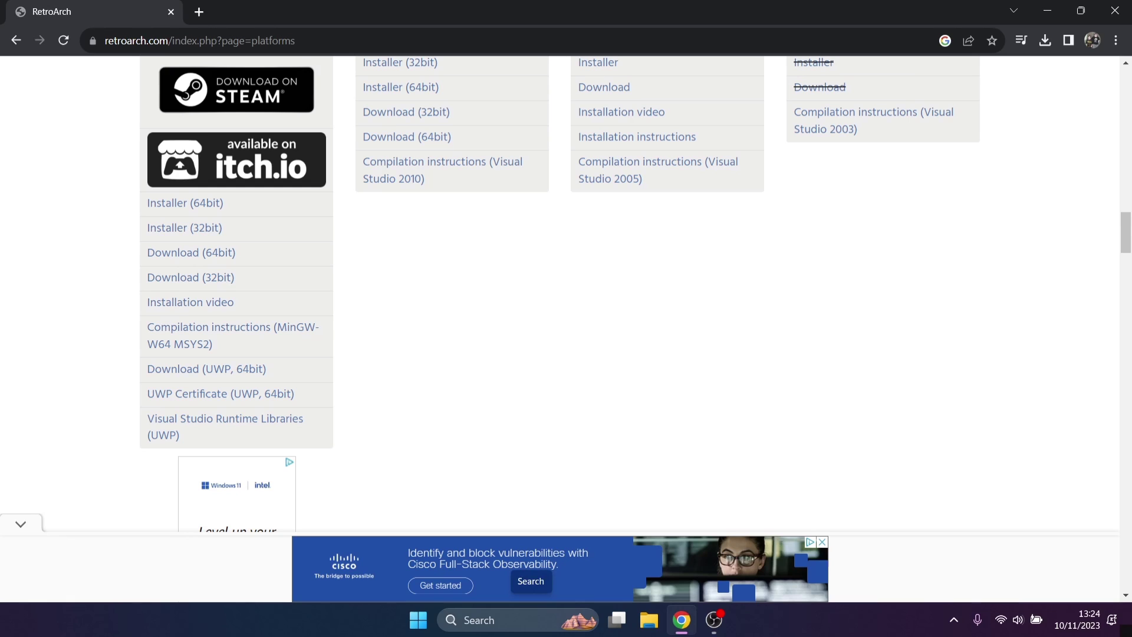
# Open Windows System Information, check the PC's system type and close it again.
pyautogui.click(479, 620)
pyautogui.write('syst')
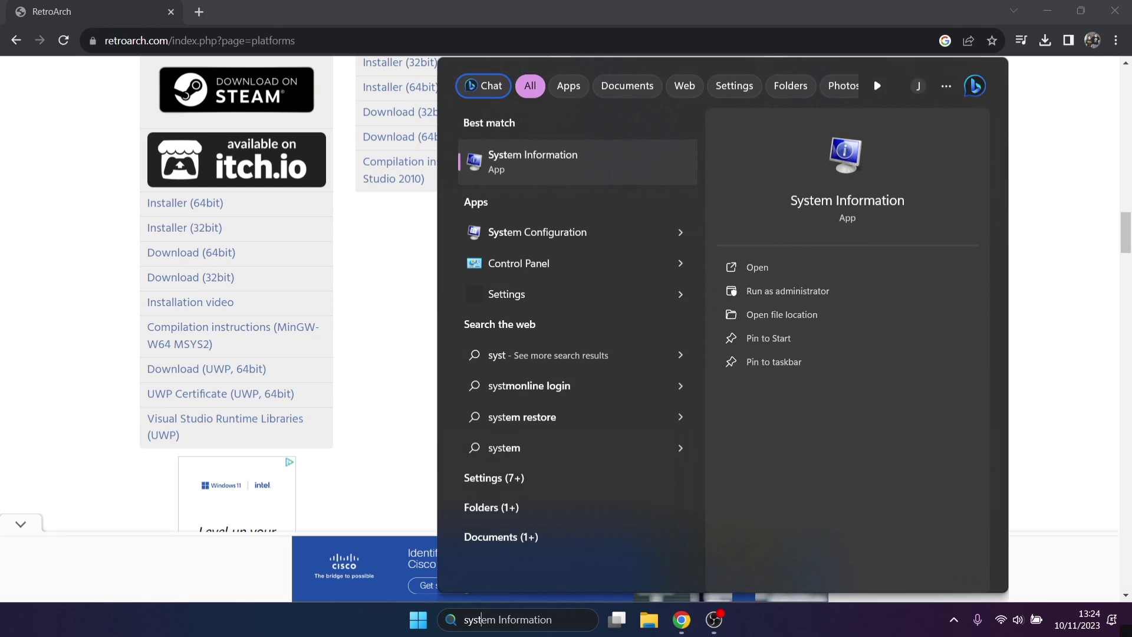
pyautogui.press('Return')
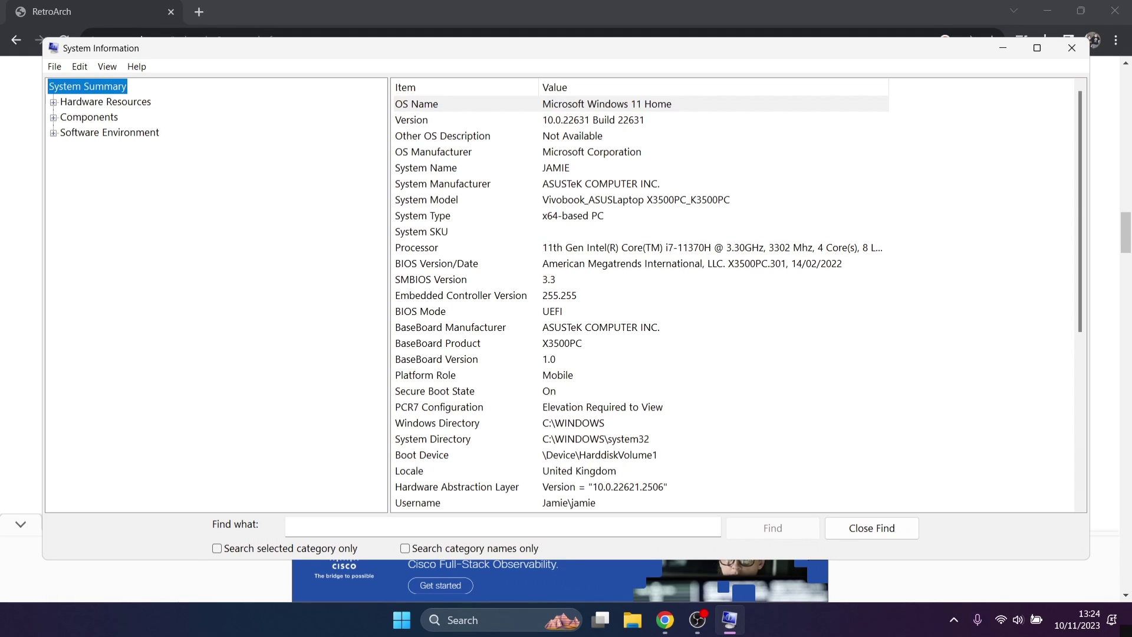
pyautogui.click(573, 215)
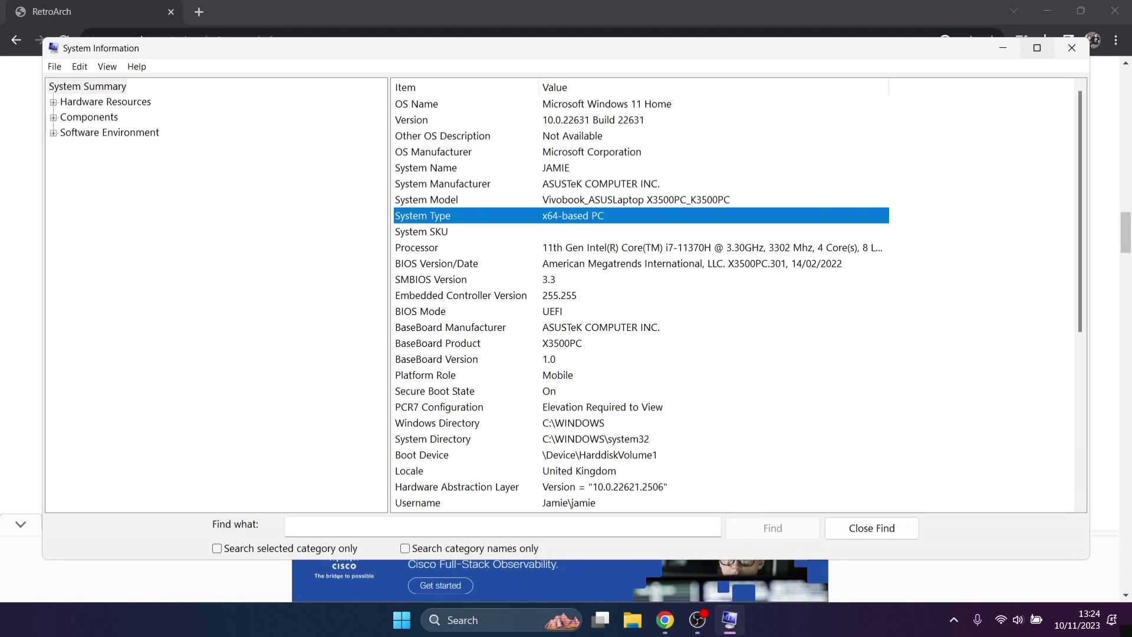
pyautogui.click(1073, 47)
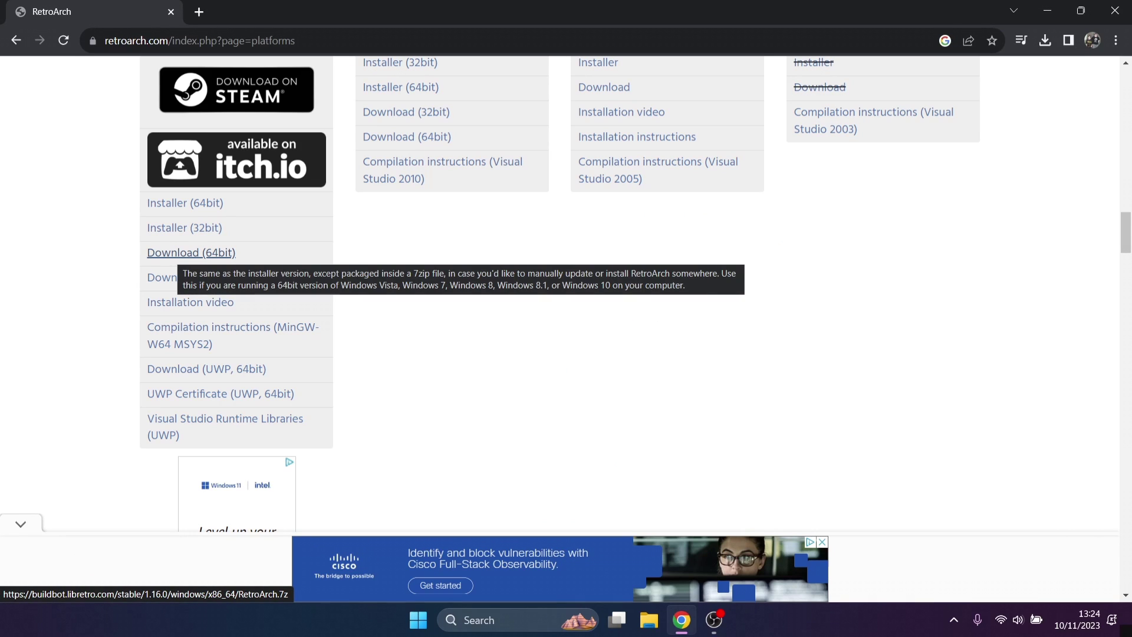
# Download the 64-bit RetroArch.7z archive for Windows 11 / 10 / 8.1 / 8 / 7 and minimise the browser.
pyautogui.click(191, 252)
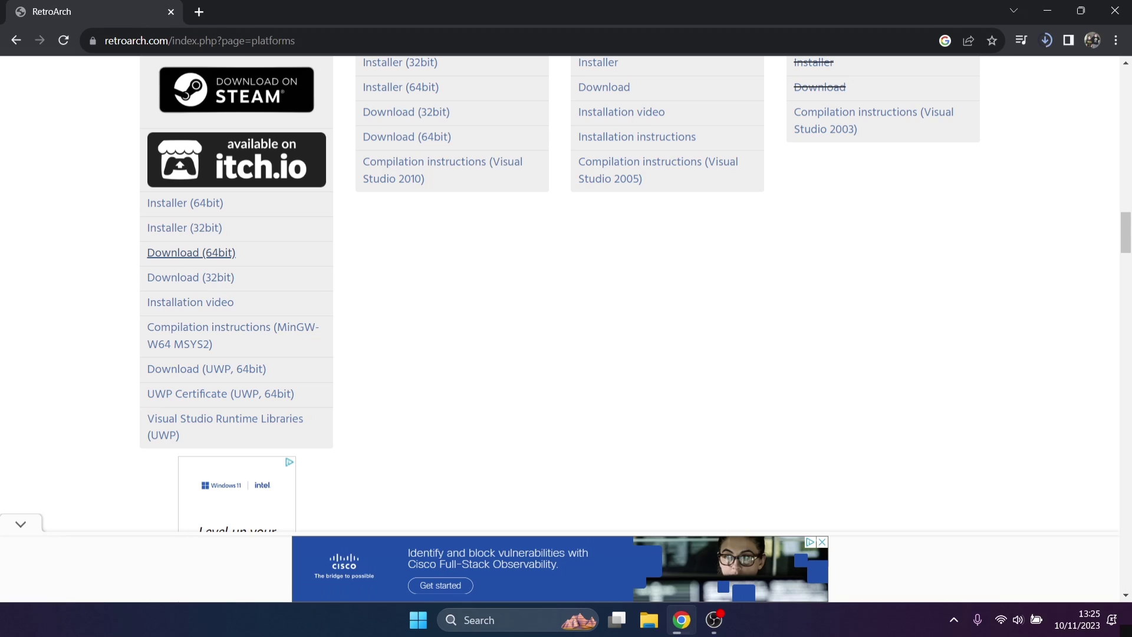
pyautogui.click(1048, 11)
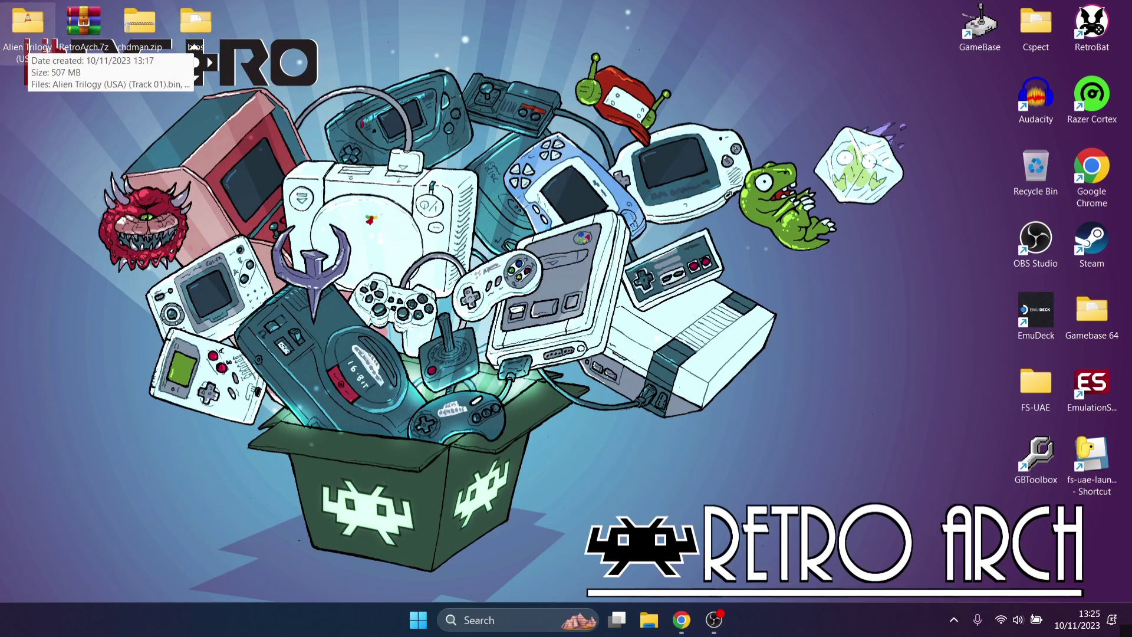
# Open the Alien Trilogy (USA) folder on the desktop, look through its BIN and CUE files and un-maximise the window.
pyautogui.doubleClick(28, 33)
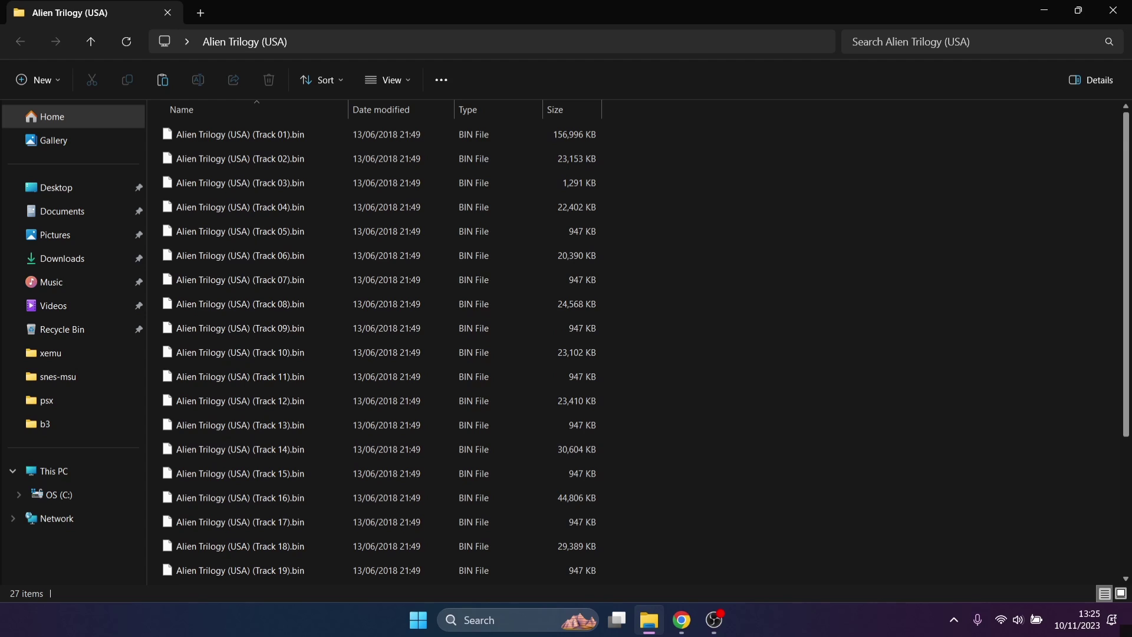
pyautogui.scroll(-3, 384, 354)
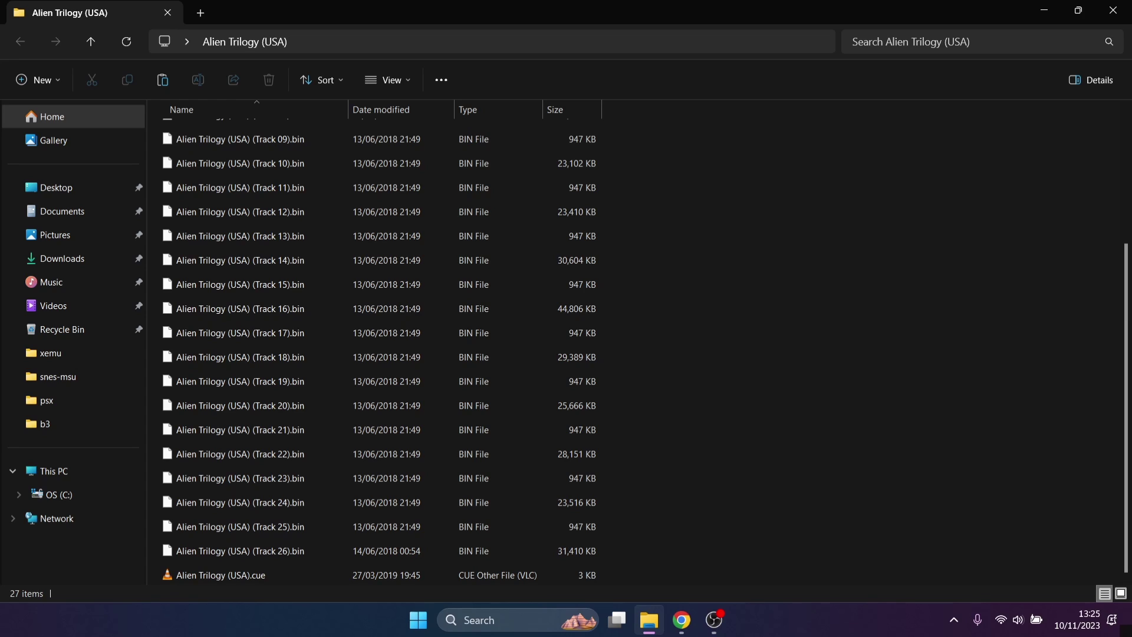
pyautogui.press('super+Down')
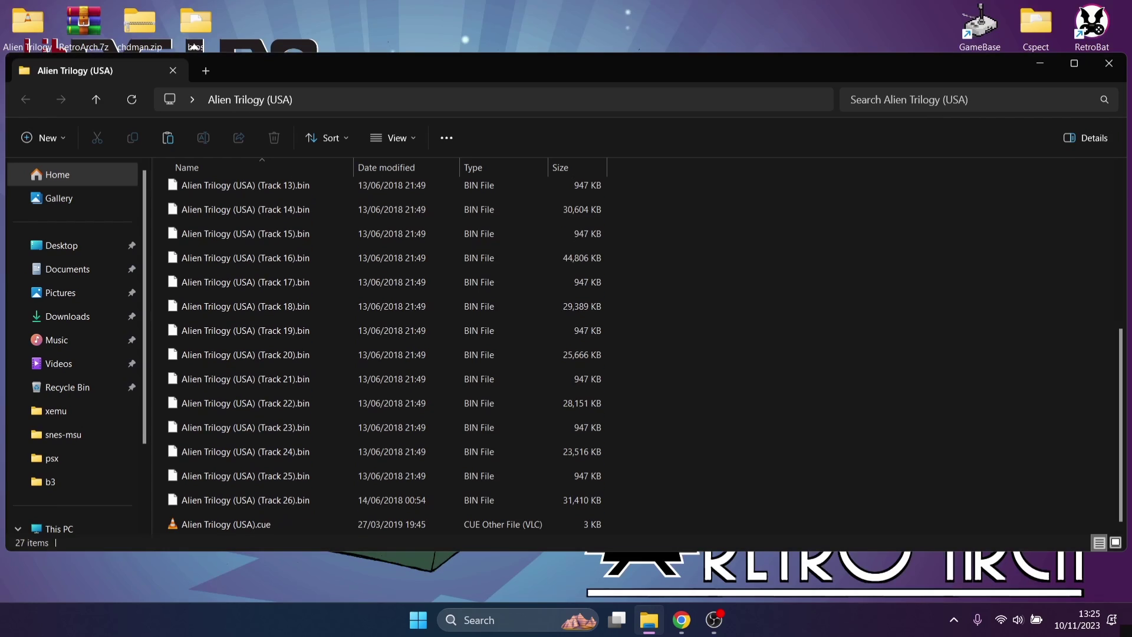
# Switch to Chrome, open the Recalbox Wiki's CHDMAN page and download CHDMAN.zip for Windows.
pyautogui.moveTo(681, 620)
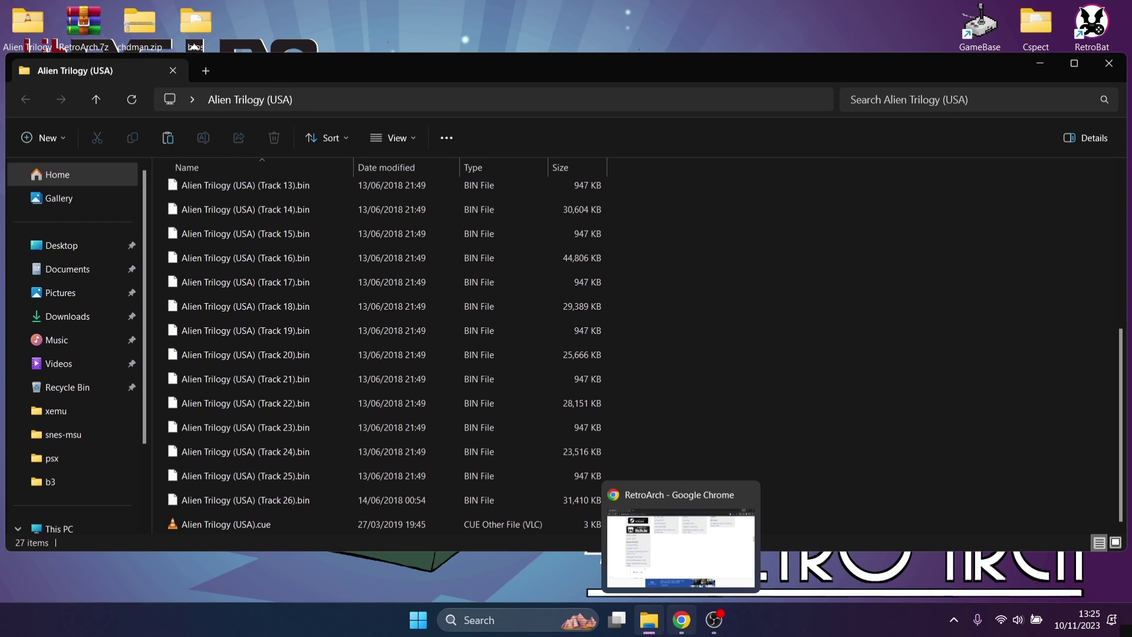
pyautogui.press('Return')
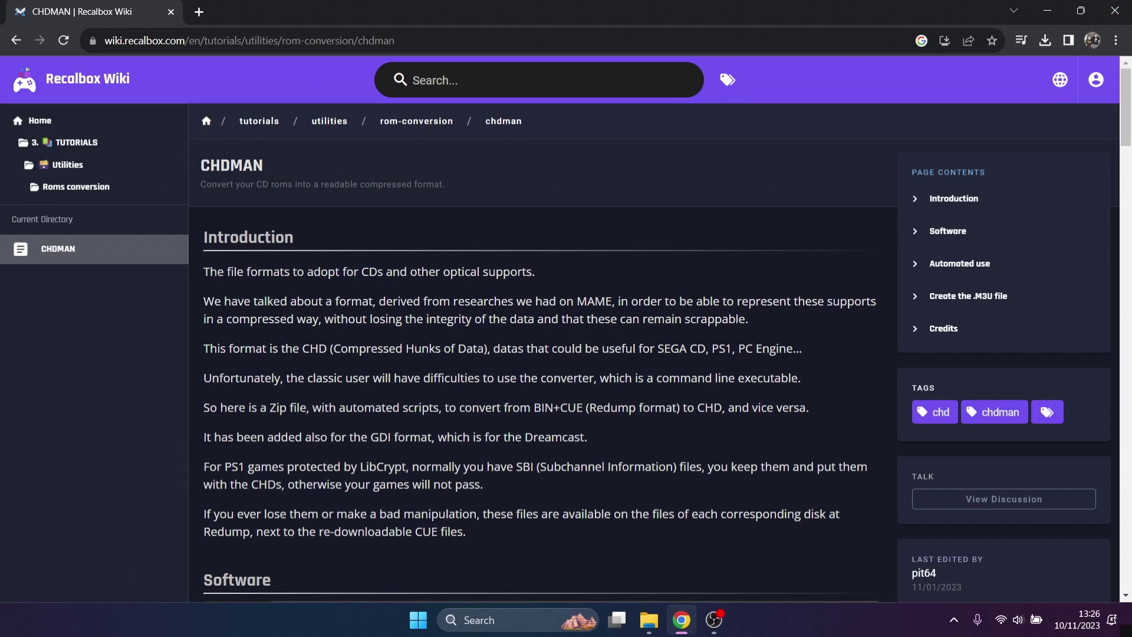
pyautogui.scroll(-4, 542, 354)
pyautogui.scroll(-2, 275, 348)
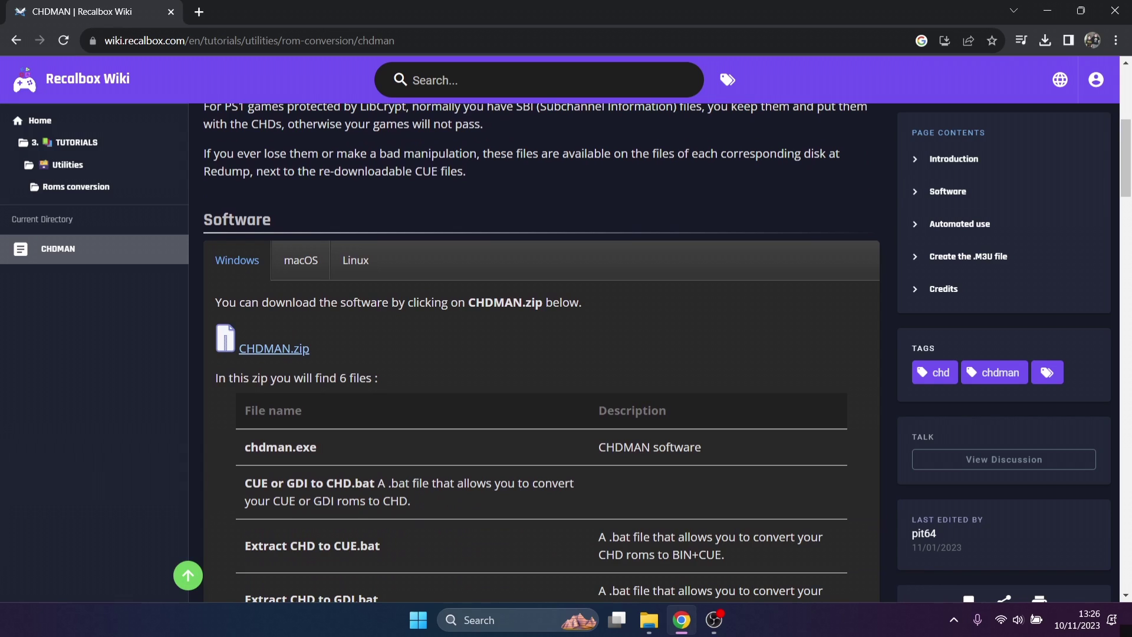
pyautogui.click(274, 348)
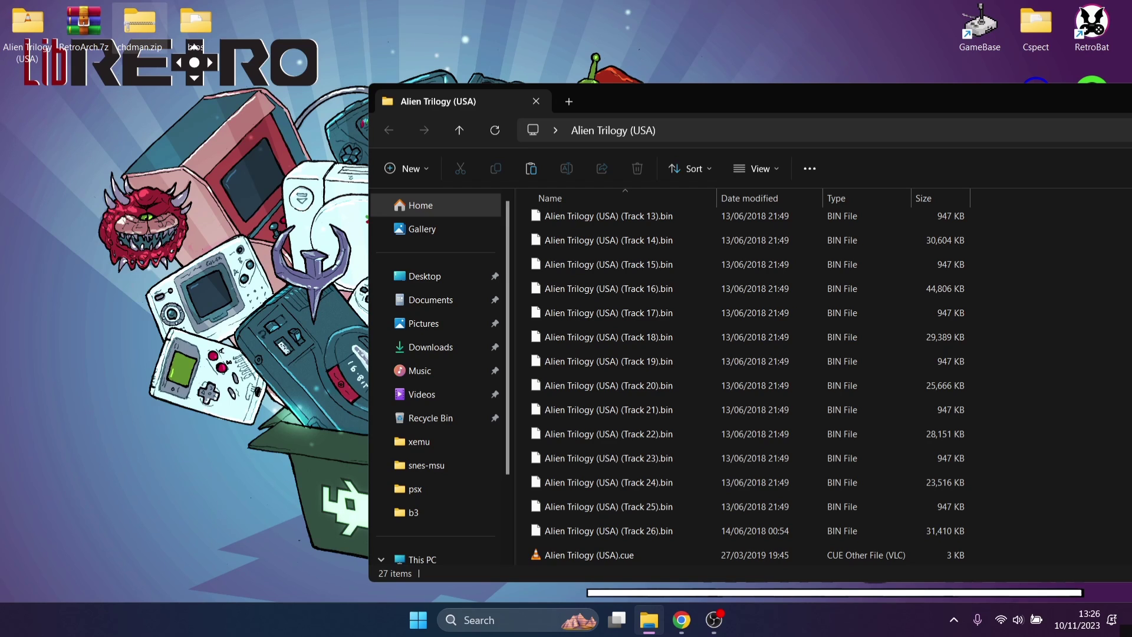
# Move chdman.zip to a free spot on the desktop below the Alien Trilogy folder and open the archive.
pyautogui.moveTo(139, 27); pyautogui.dragTo(27, 169)
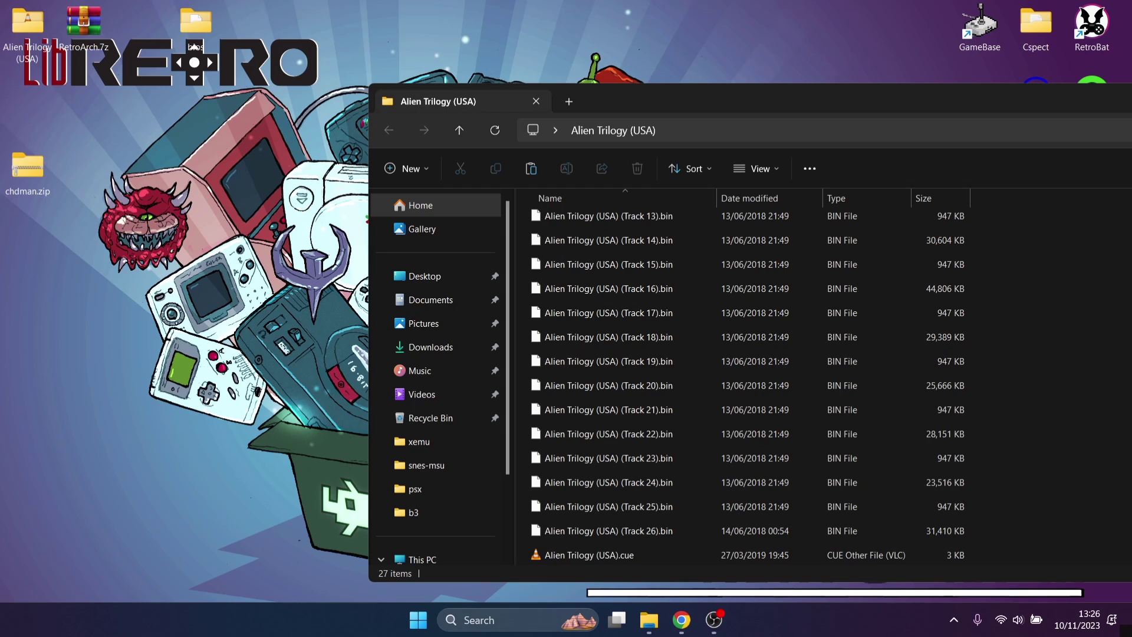
pyautogui.doubleClick(28, 169)
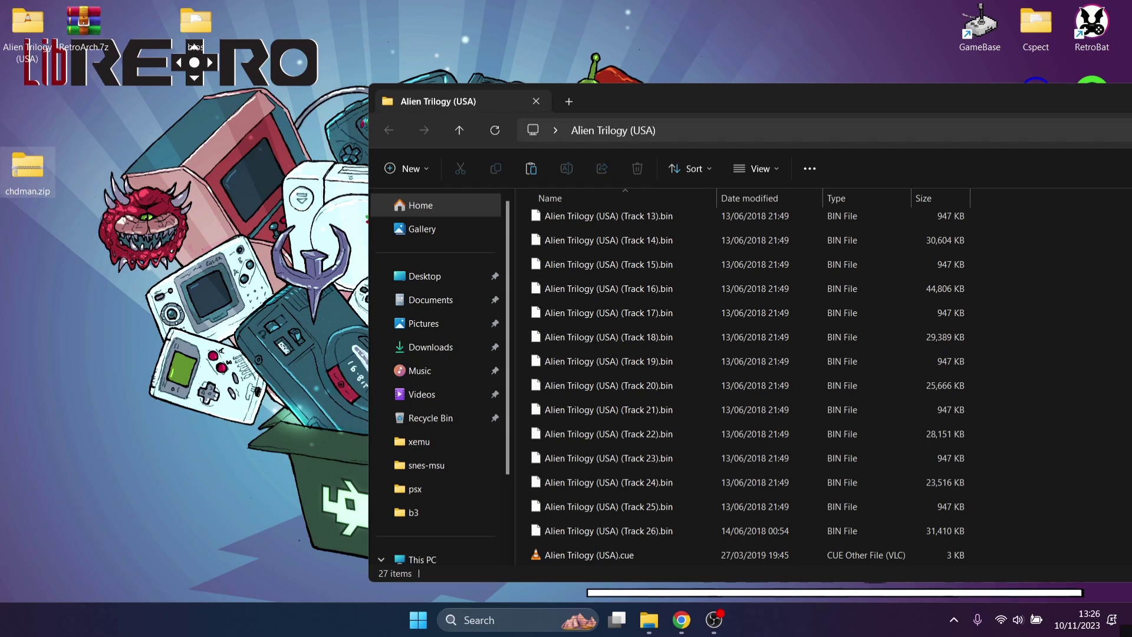
pyautogui.press('Down')
pyautogui.press('Down')
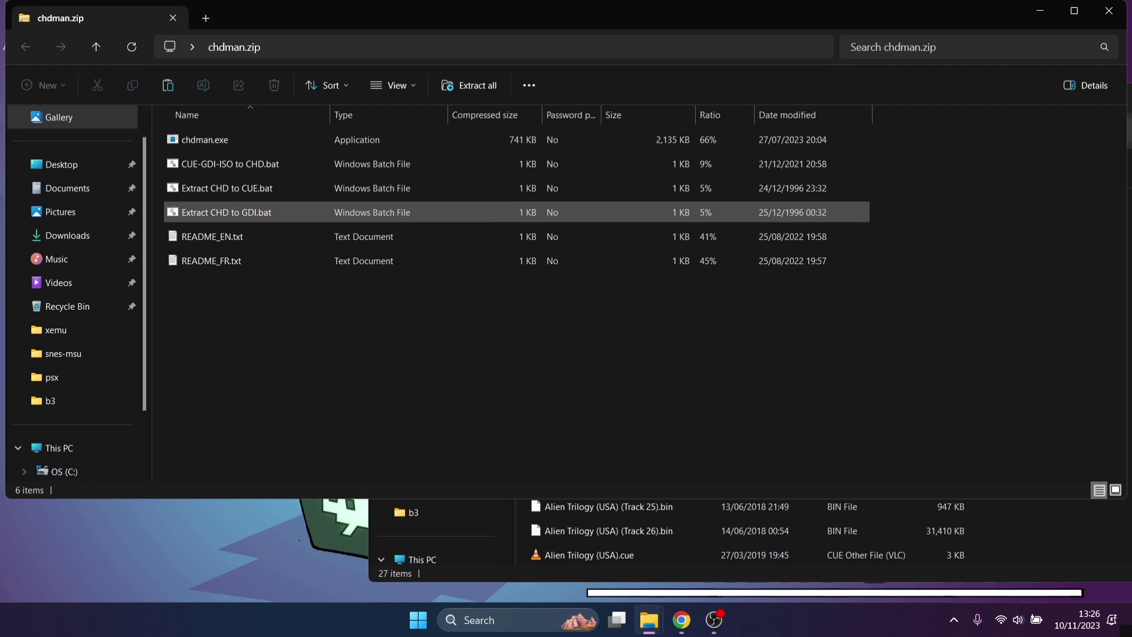
# Look through the files in the chdman.zip archive, including chdman.exe and the batch files.
pyautogui.press('Up')
pyautogui.press('Up')
pyautogui.press('Down')
pyautogui.press('Down')
pyautogui.press('Down')
pyautogui.press('Up')
pyautogui.press('Up')
pyautogui.press('Up')
pyautogui.press('Up')
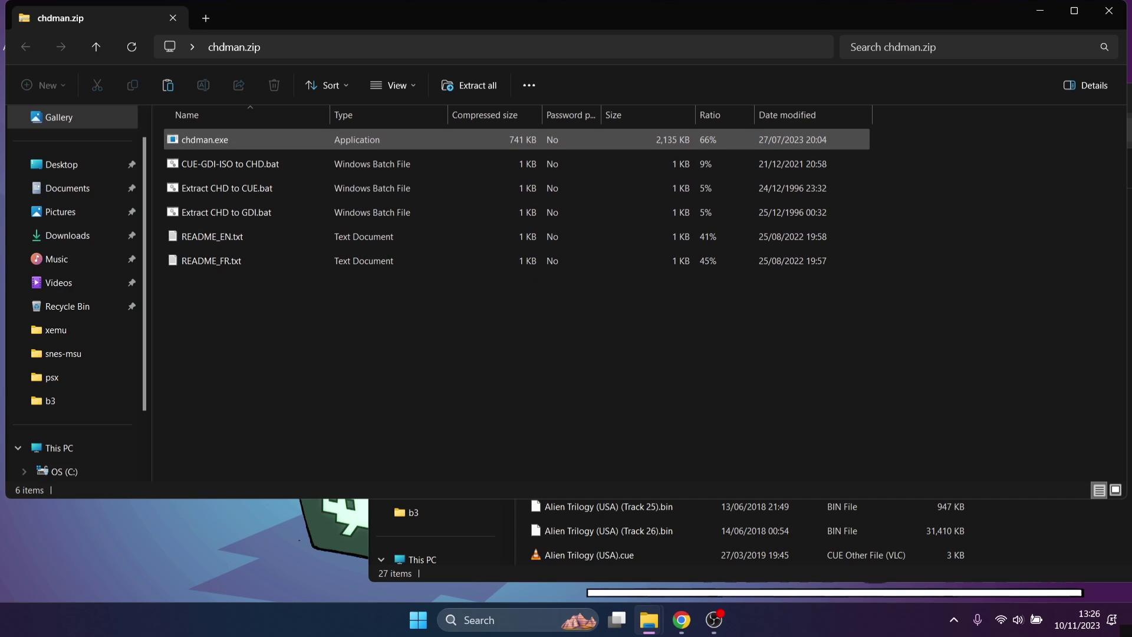
# Copy chdman.exe and CUE-GDI-ISO to CHD.bat from the archive into the Alien Trilogy (USA) folder and run the batch file there.
pyautogui.click(204, 140)
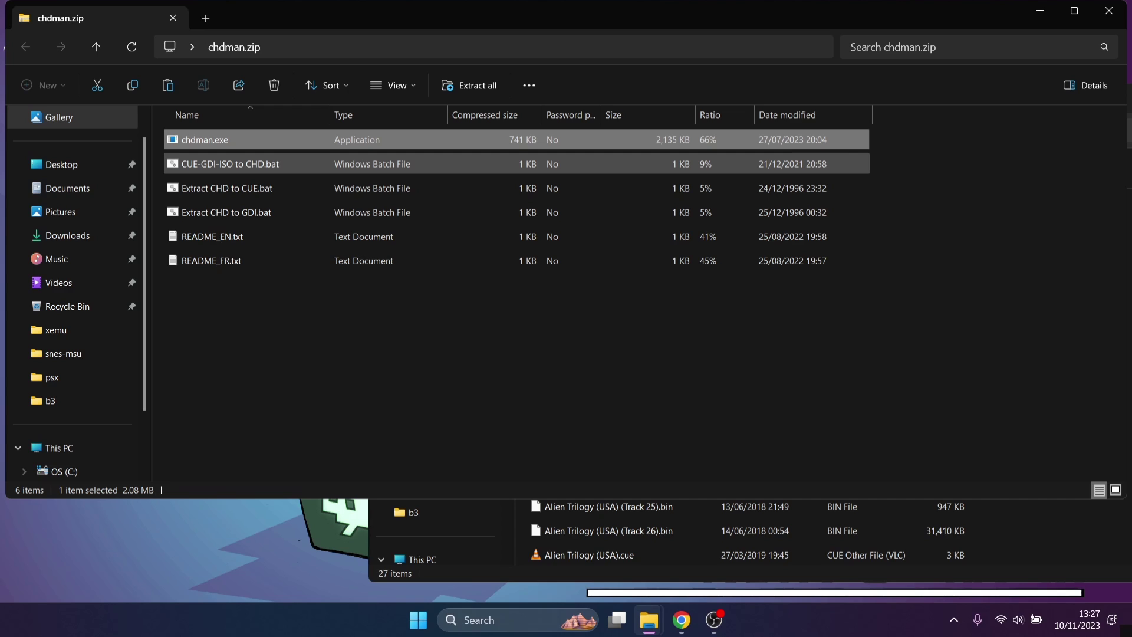
pyautogui.keyDown('ctrl'); pyautogui.click(230, 164); pyautogui.keyUp('ctrl')
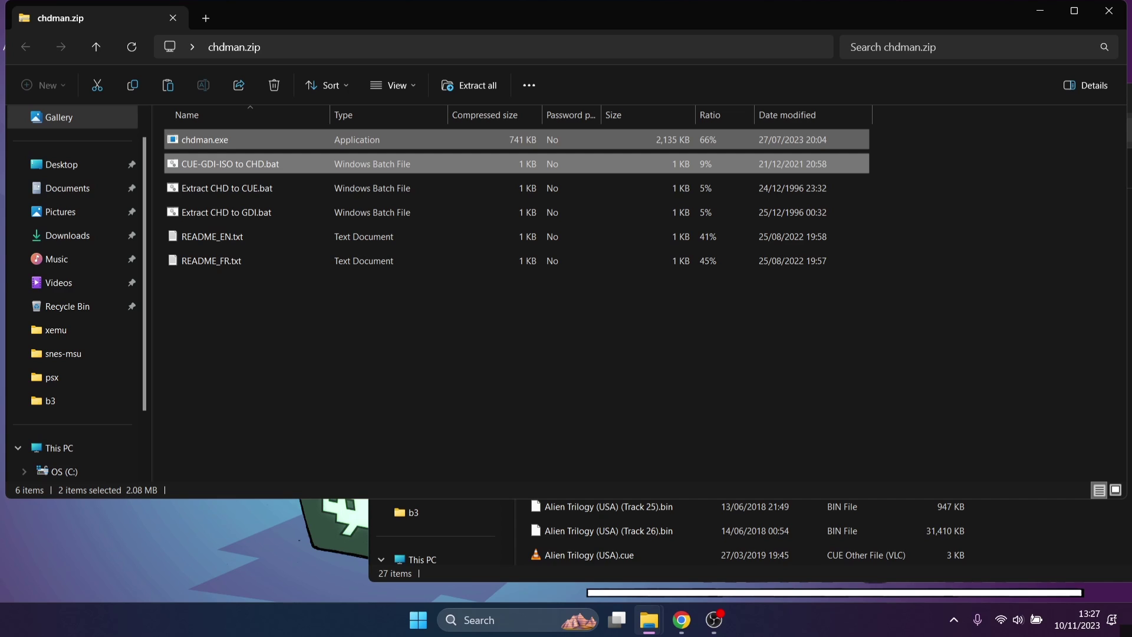
pyautogui.moveTo(230, 164); pyautogui.dragTo(1027, 535)
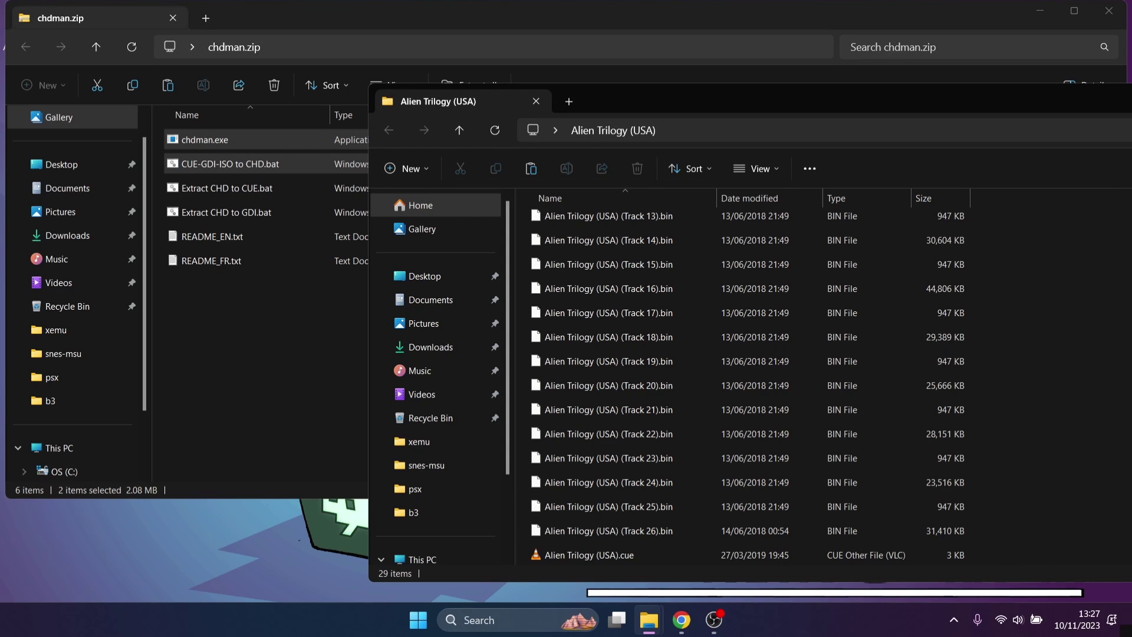
pyautogui.press('super+Up')
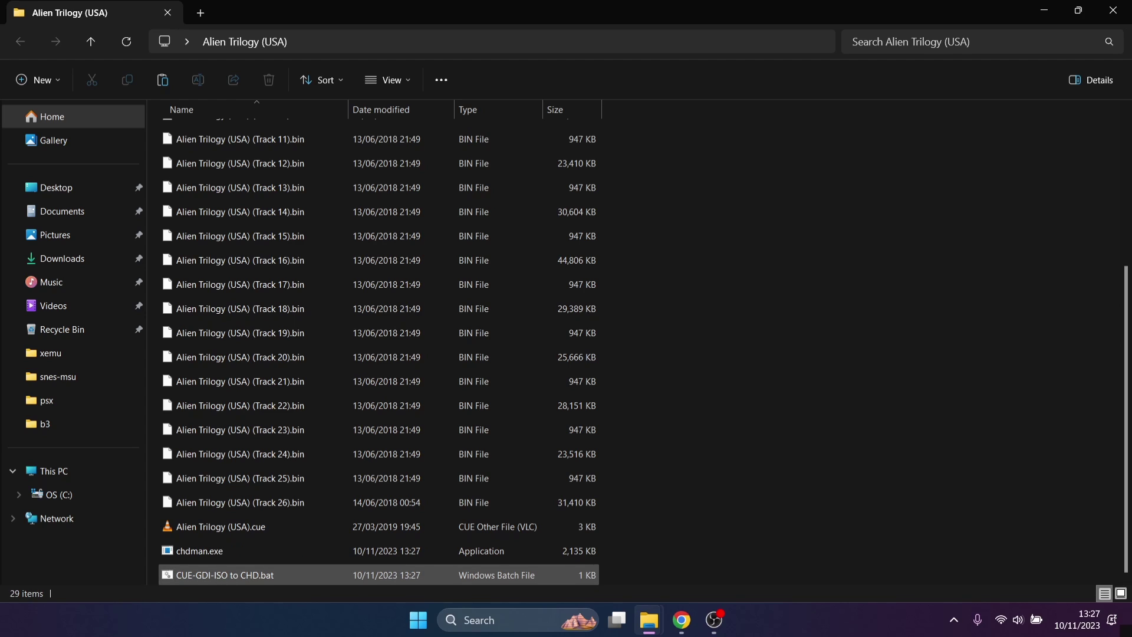
pyautogui.doubleClick(225, 576)
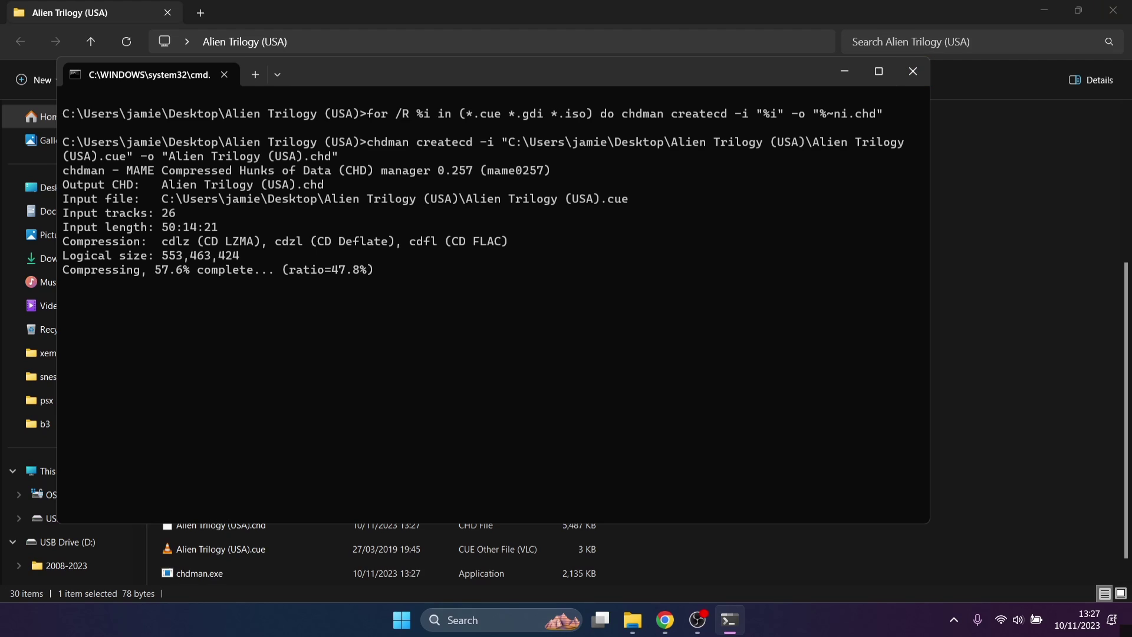
# Open the format settings for the USB Drive (D:) and set its file system to NTFS.
pyautogui.click(44, 471)
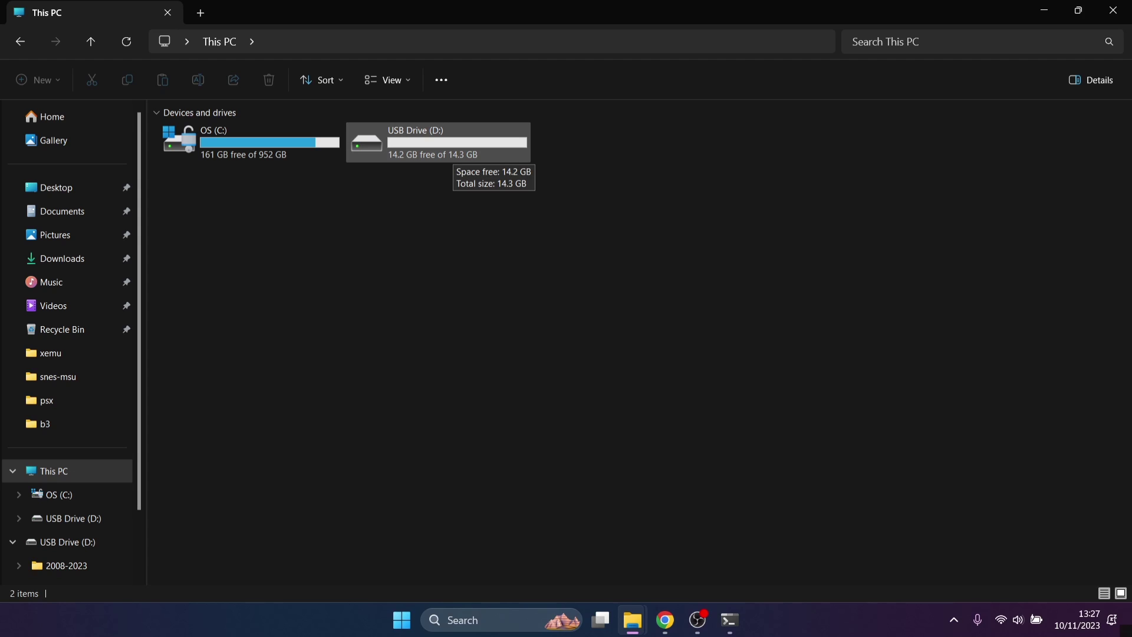
pyautogui.rightClick(455, 154)
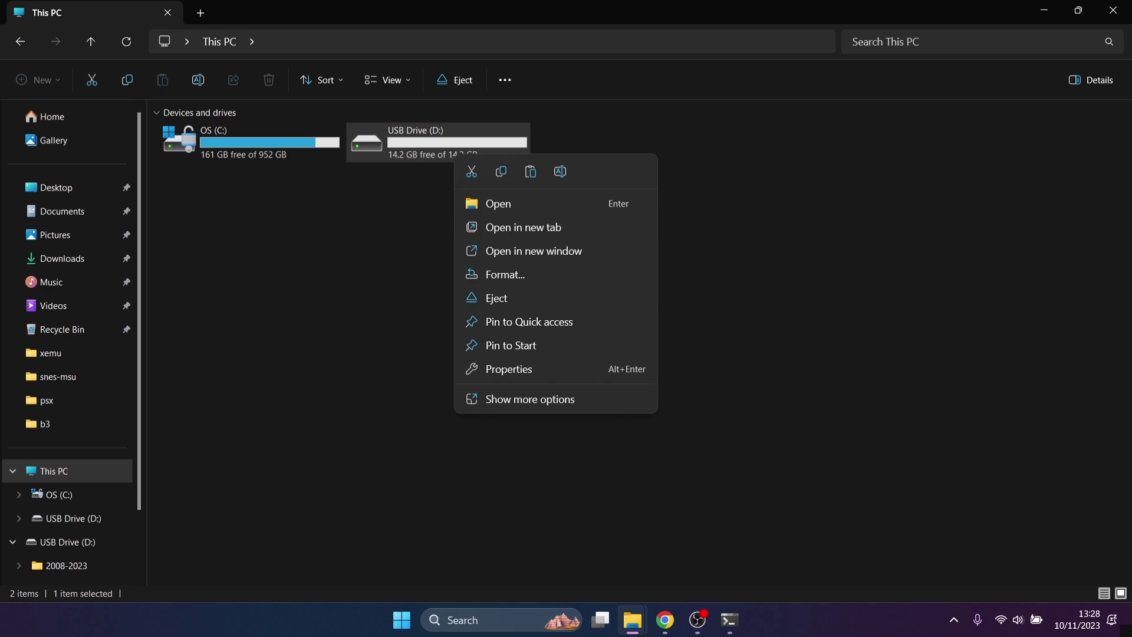
pyautogui.click(506, 274)
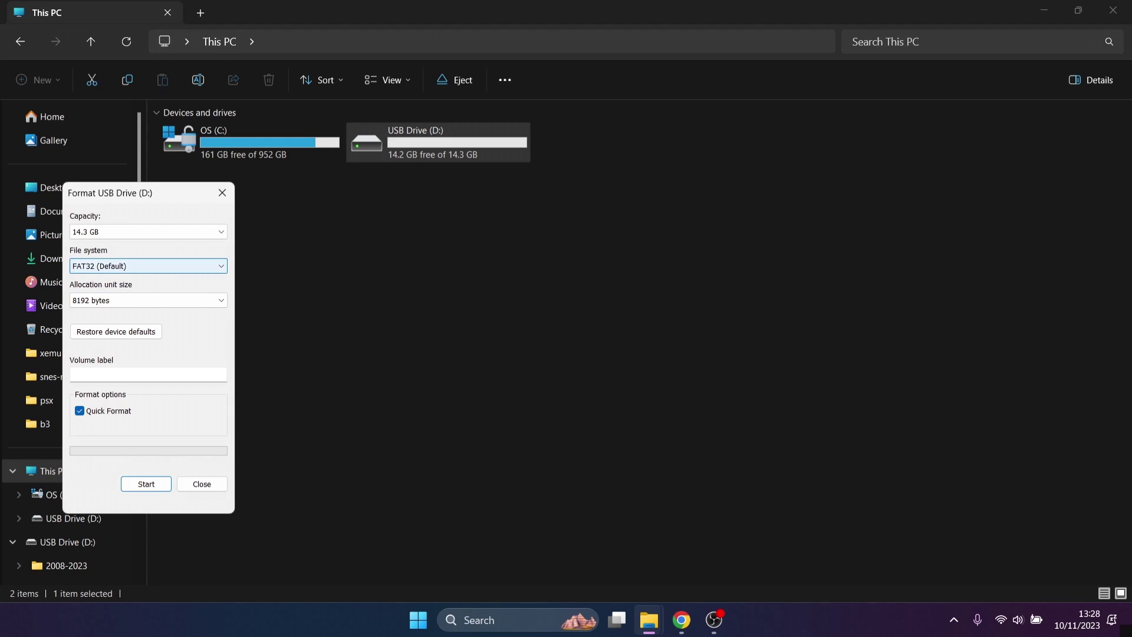
pyautogui.click(147, 266)
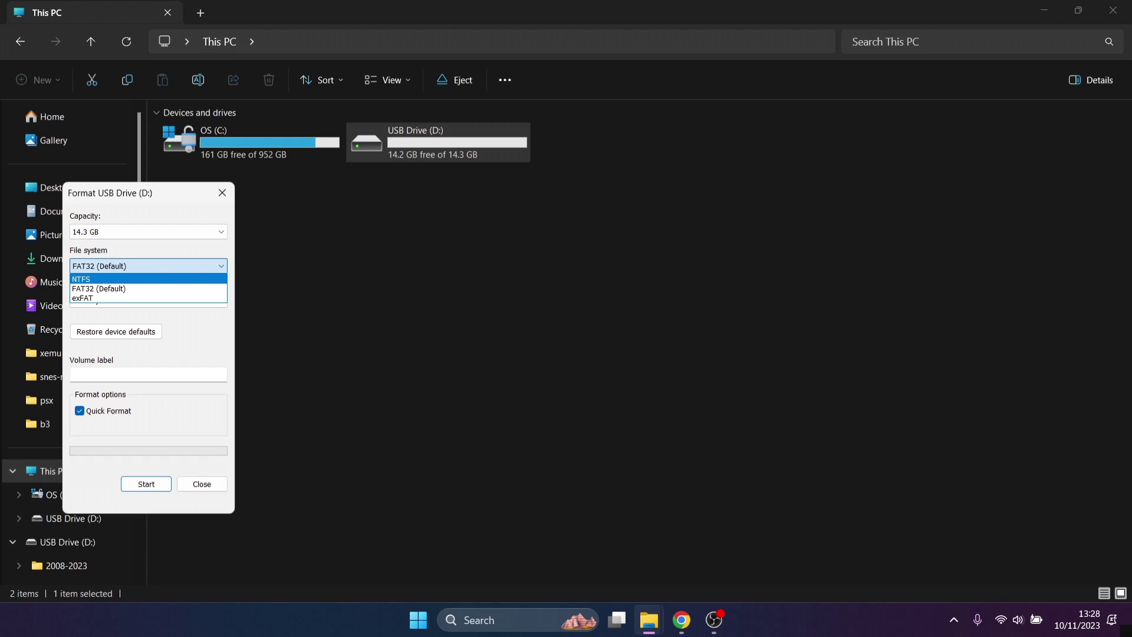
pyautogui.click(148, 279)
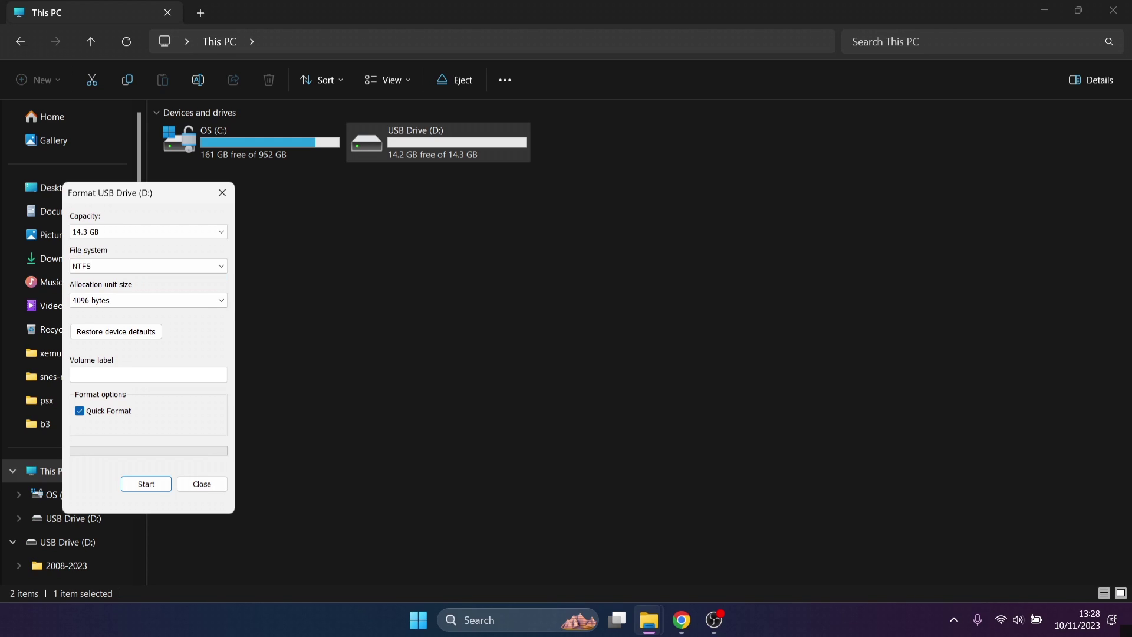
# Set the volume label to Retroarch Portable and quick-format the USB drive, accepting the erasure of its data.
pyautogui.click(73, 374)
pyautogui.write('Retroarch Portable')
pyautogui.click(146, 483)
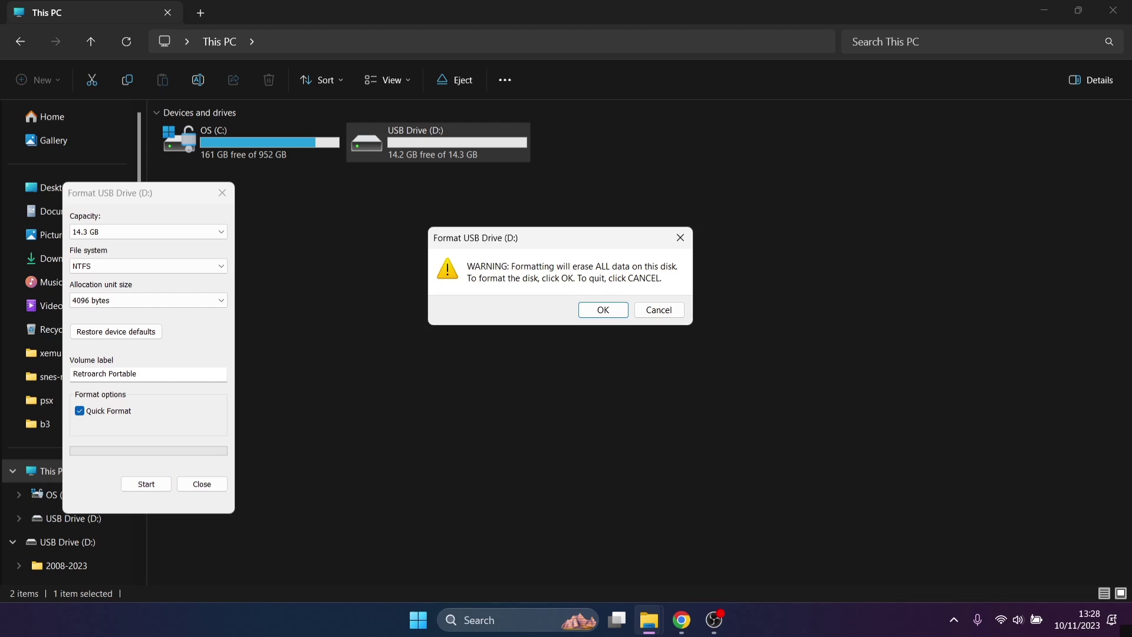
pyautogui.press('Return')
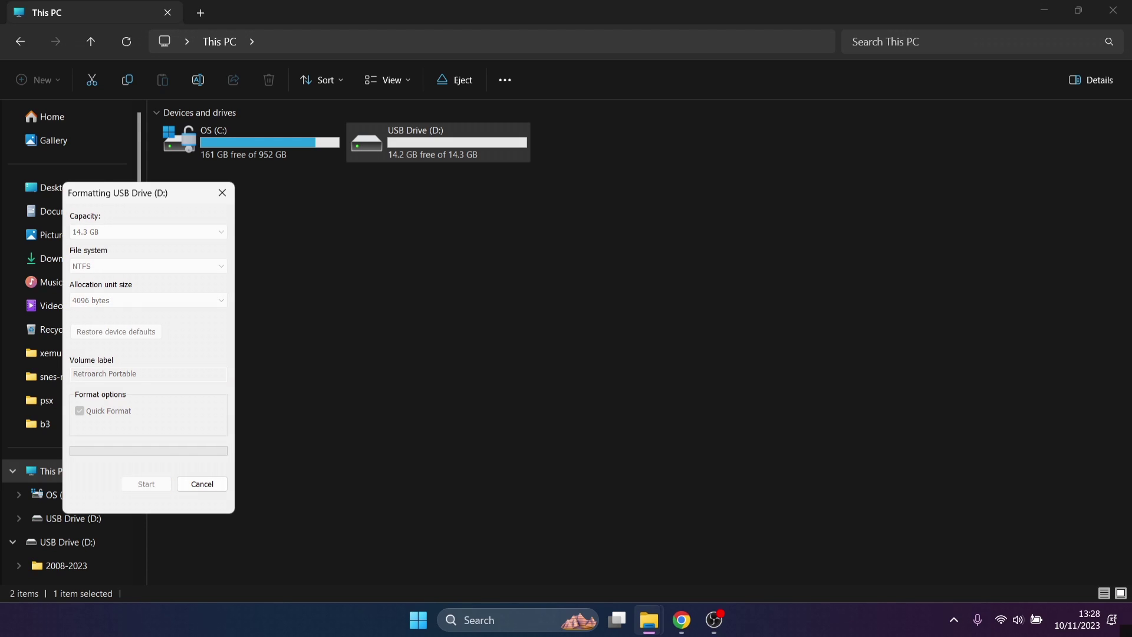
pyautogui.press('Return')
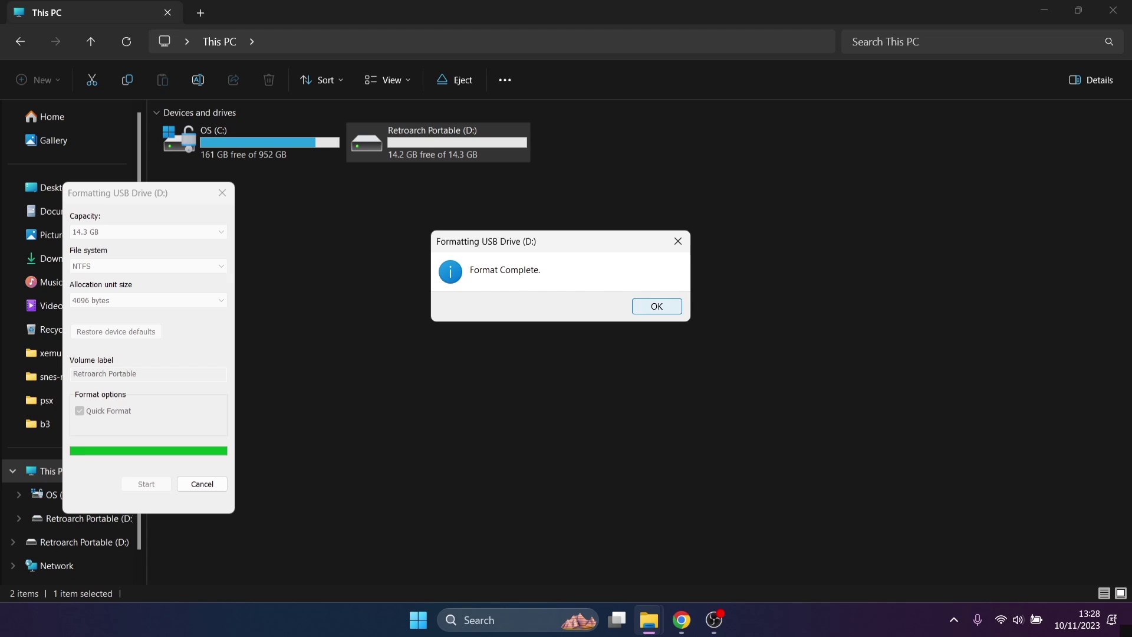
pyautogui.press('Escape')
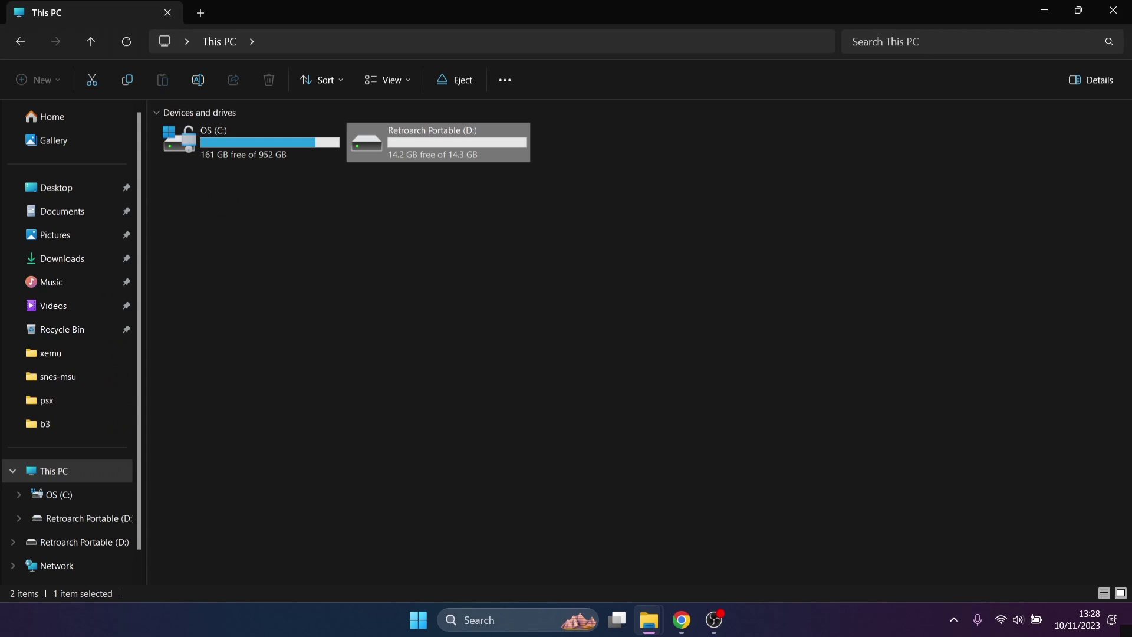
# Open the Retroarch Portable (D:) drive and extract everything inside the RetroArch-Win64 folder of RetroArch.7z to its root.
pyautogui.press('Return')
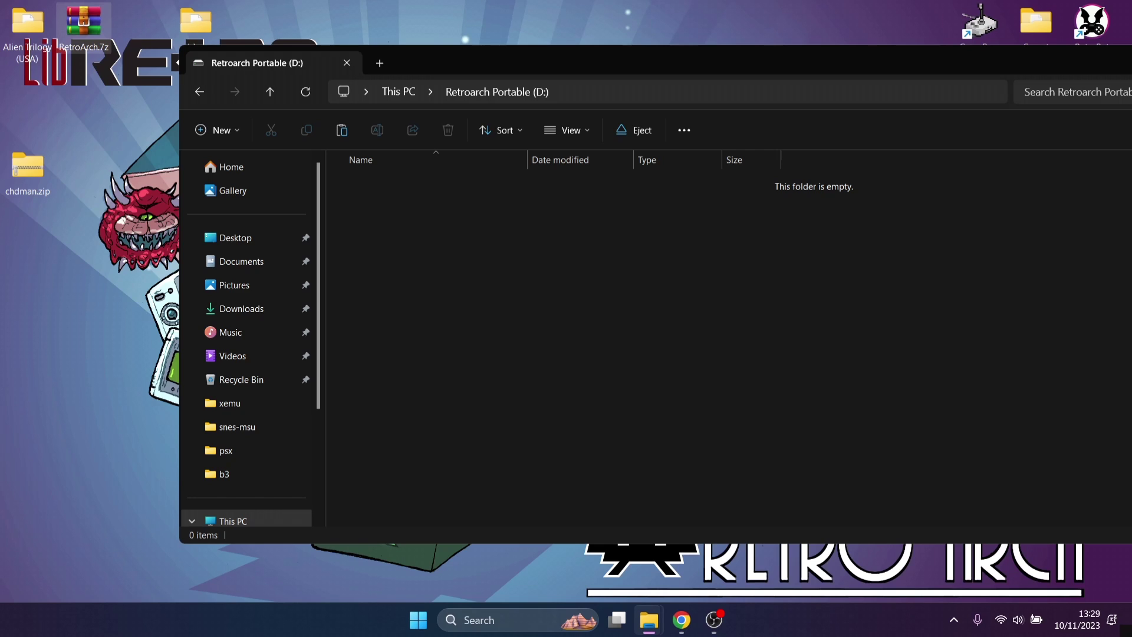
pyautogui.doubleClick(84, 27)
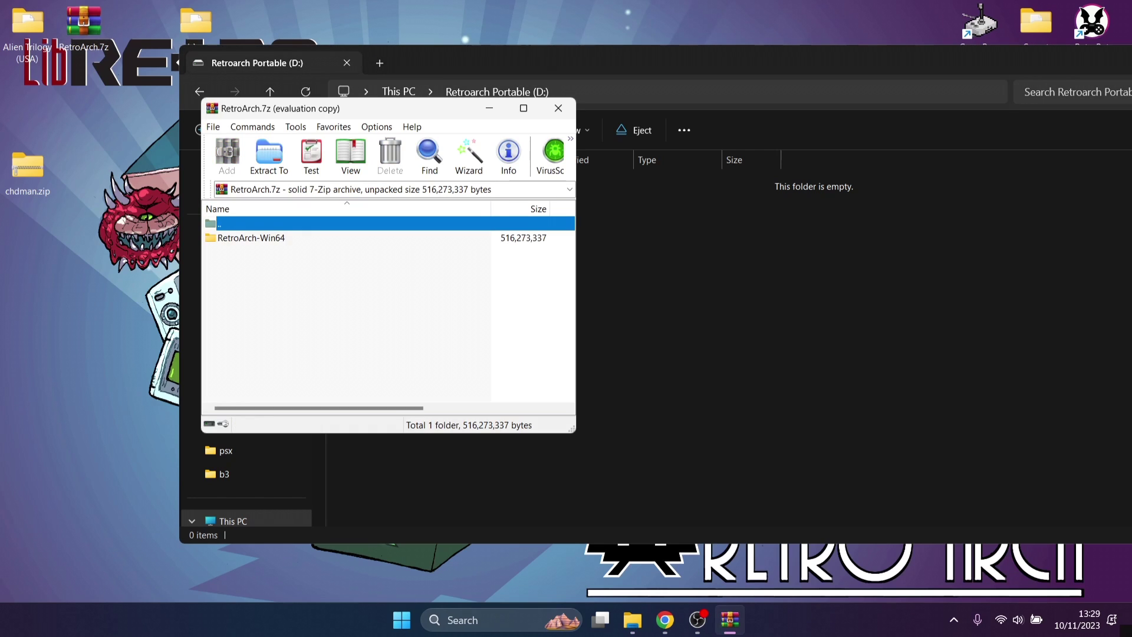
pyautogui.click(462, 277)
pyautogui.doubleClick(251, 238)
pyautogui.click(251, 294)
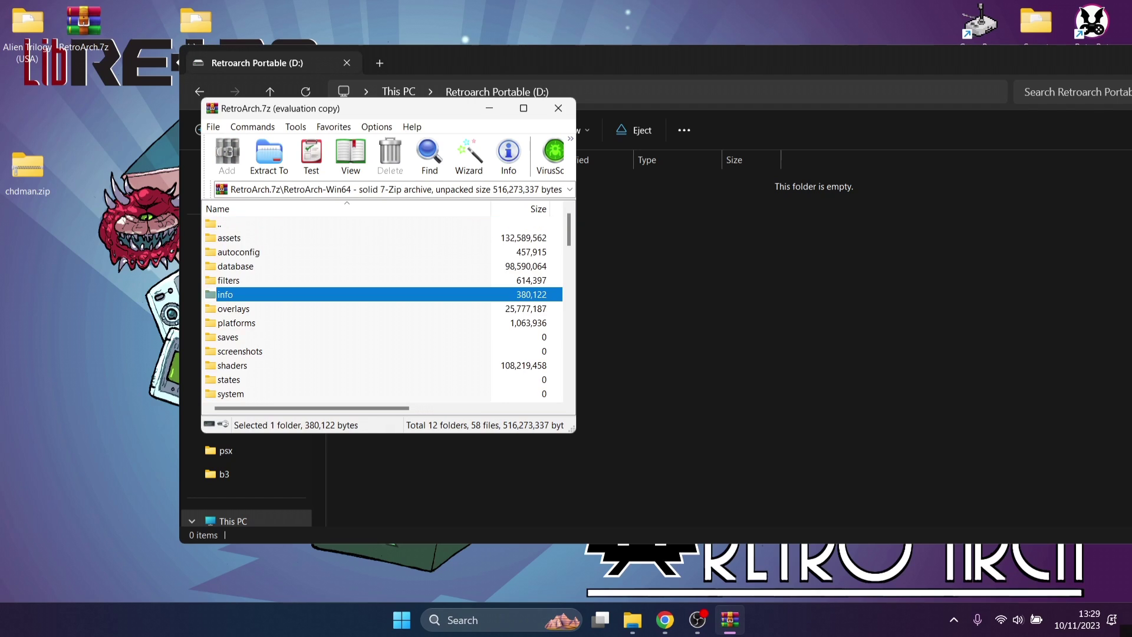
pyautogui.hotkey('ctrl', 'a')
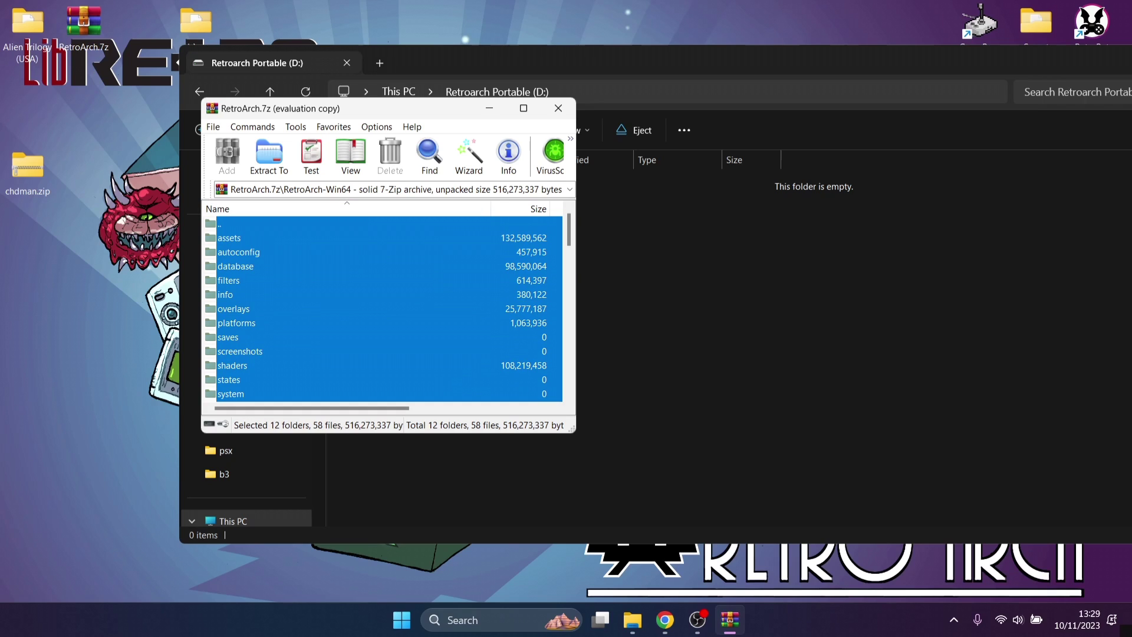
pyautogui.keyDown('ctrl'); pyautogui.click(235, 224); pyautogui.keyUp('ctrl')
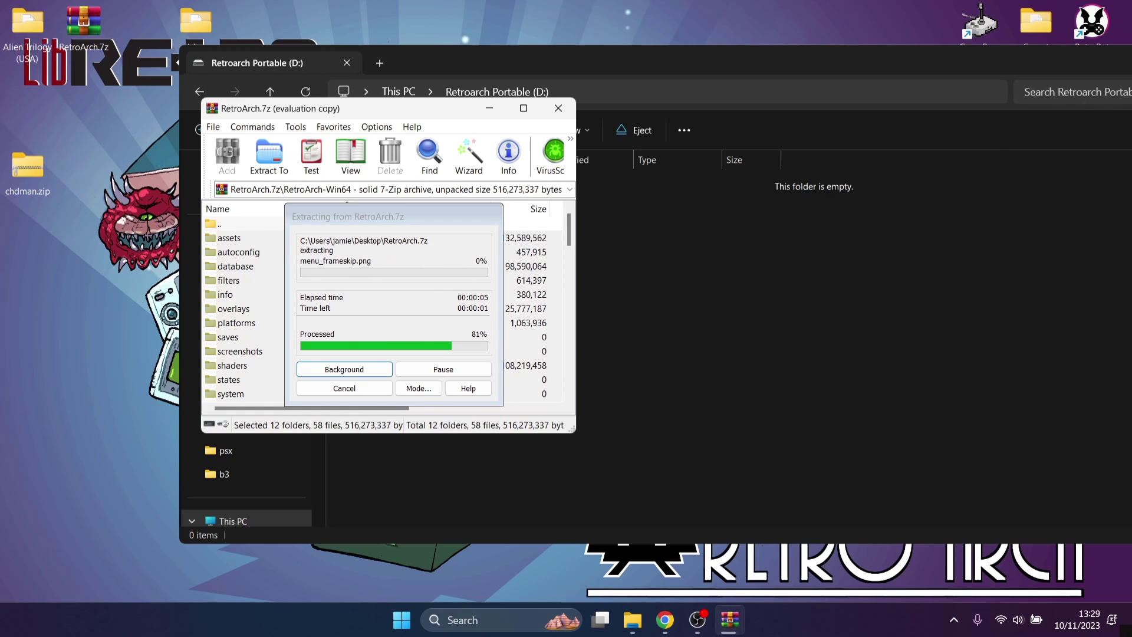
# Delete everything except Alien Trilogy (USA).chd from the Alien Trilogy (USA) folder, and delete chdman.zip from the desktop.
pyautogui.doubleClick(27, 32)
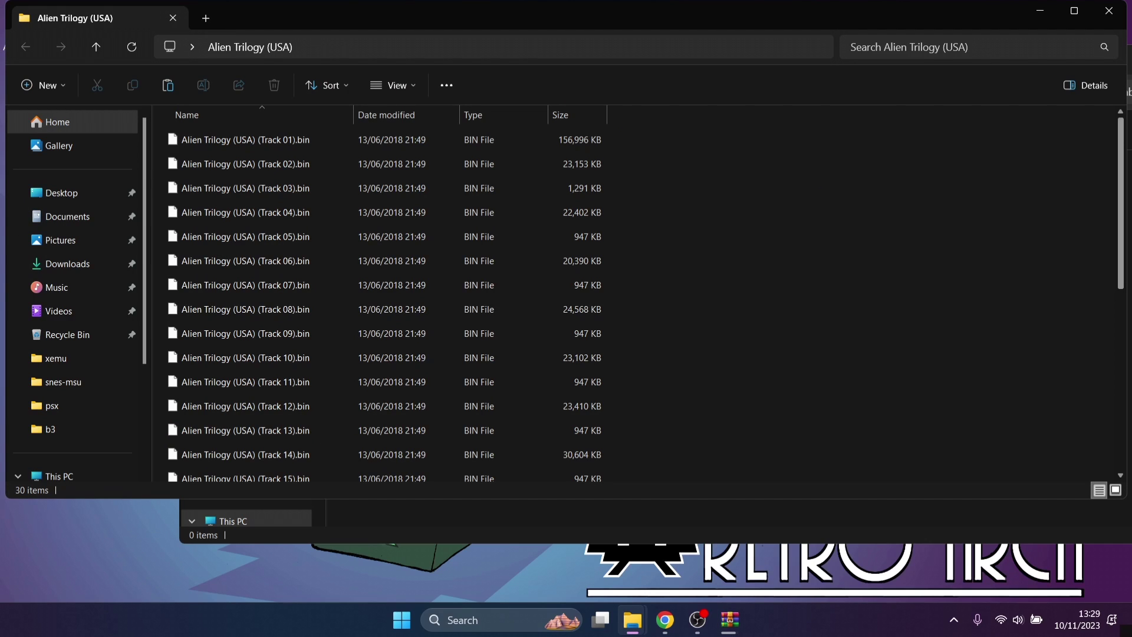
pyautogui.scroll(-5, 384, 295)
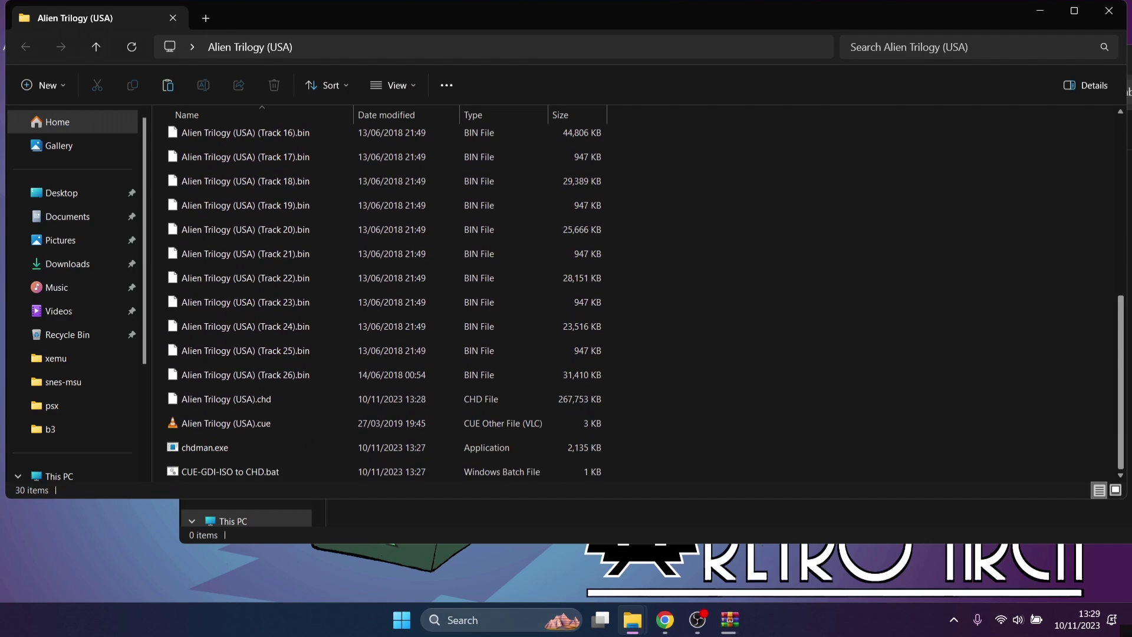
pyautogui.moveTo(283, 402)
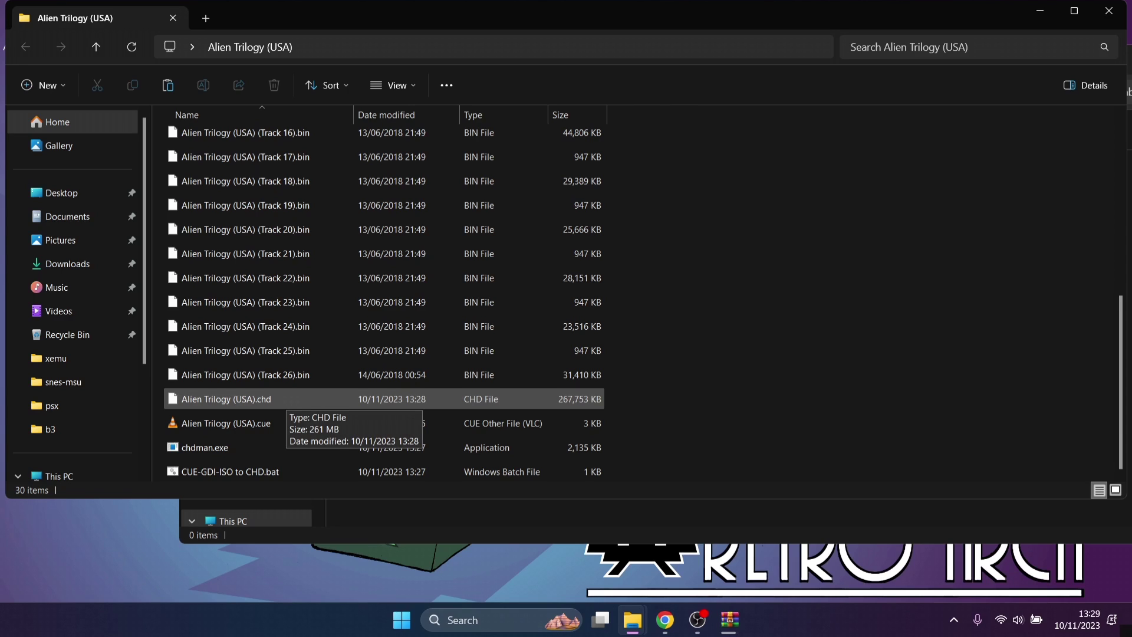
pyautogui.click(283, 350)
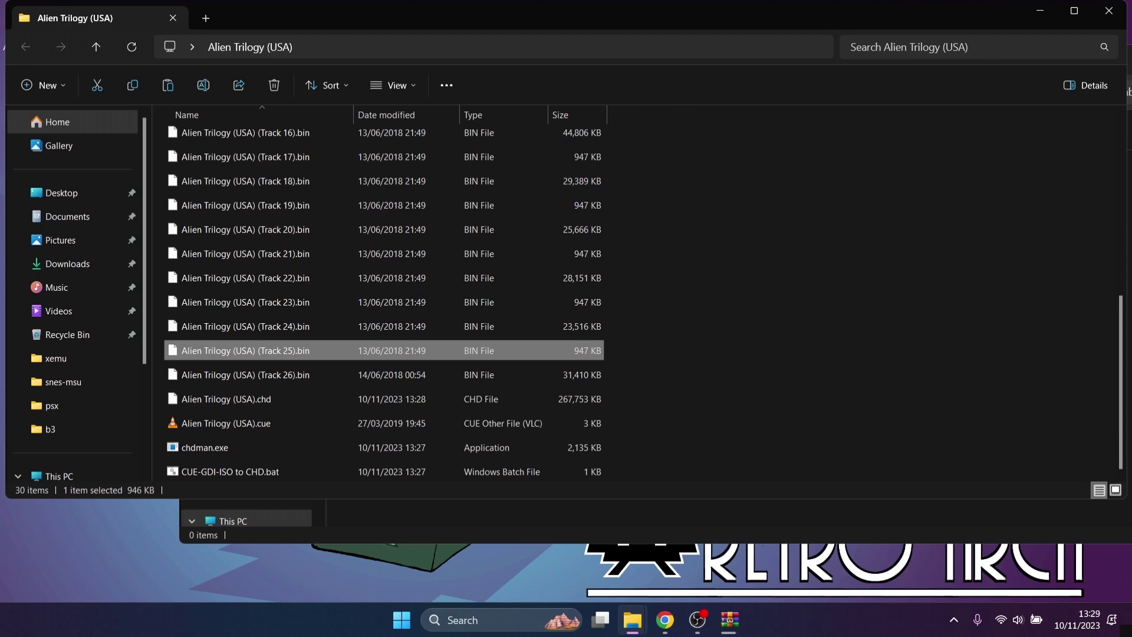
pyautogui.hotkey('ctrl', 'a')
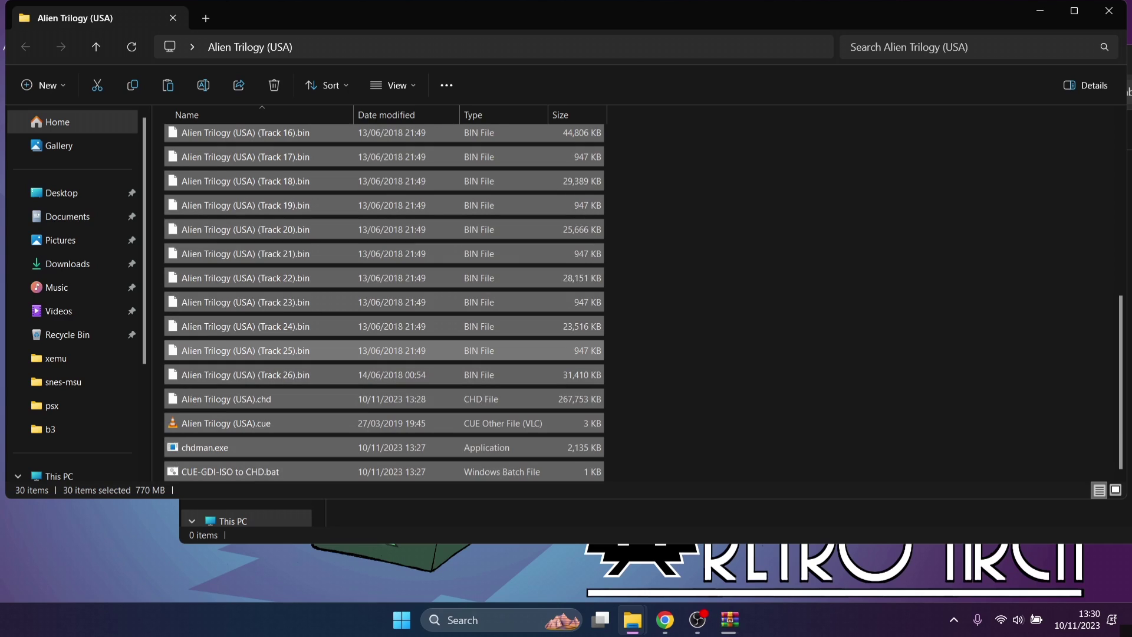
pyautogui.keyDown('ctrl'); pyautogui.click(235, 399); pyautogui.keyUp('ctrl')
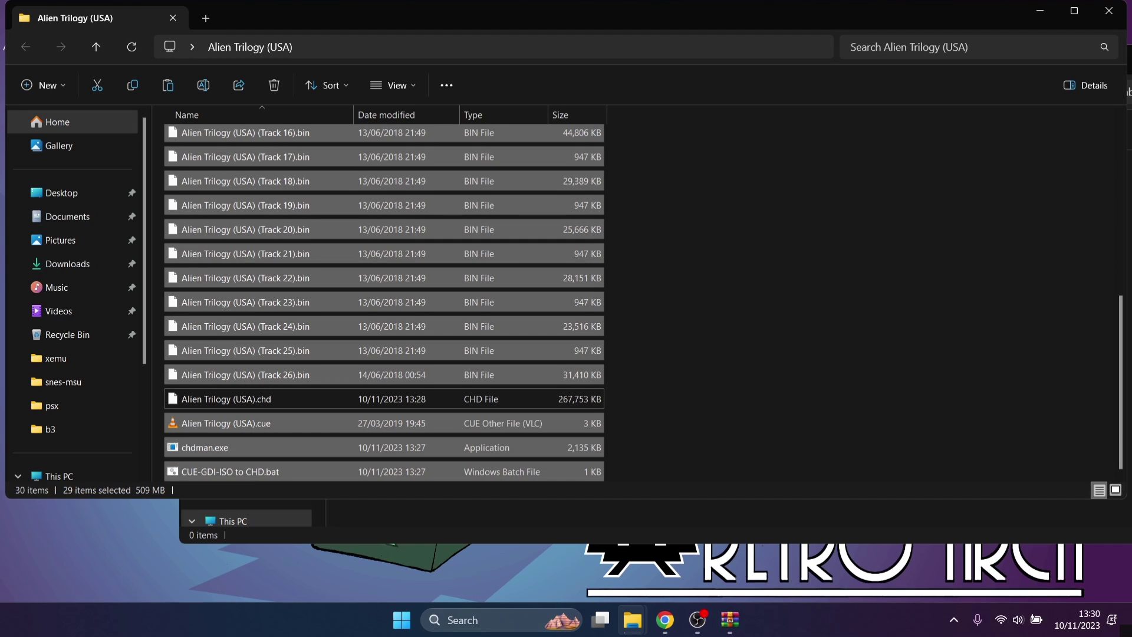
pyautogui.click(275, 85)
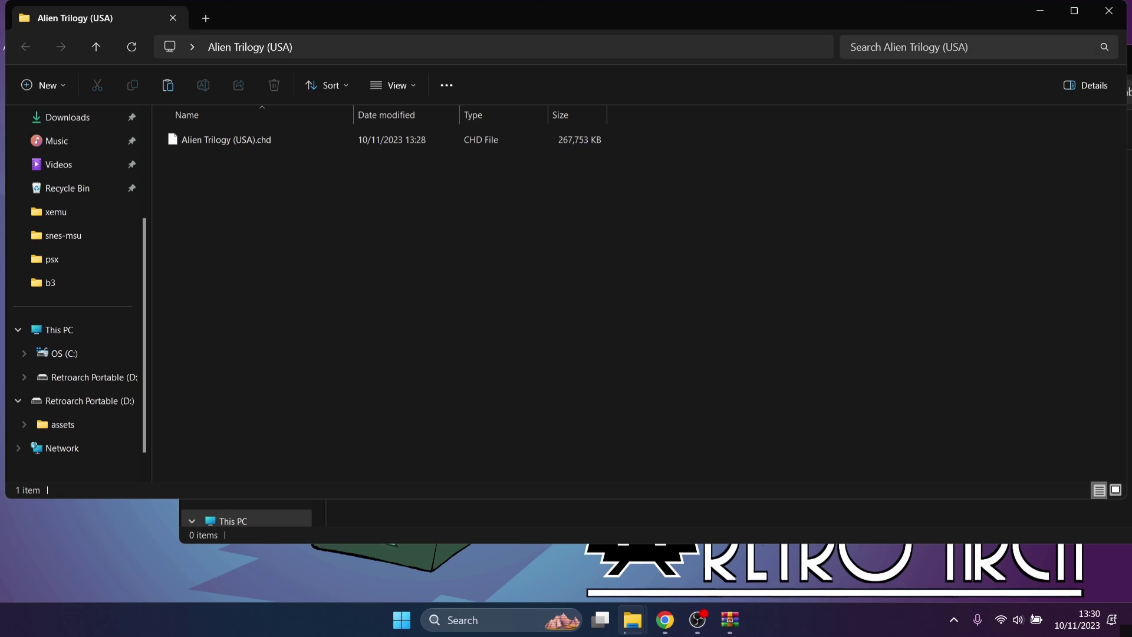
pyautogui.click(1109, 11)
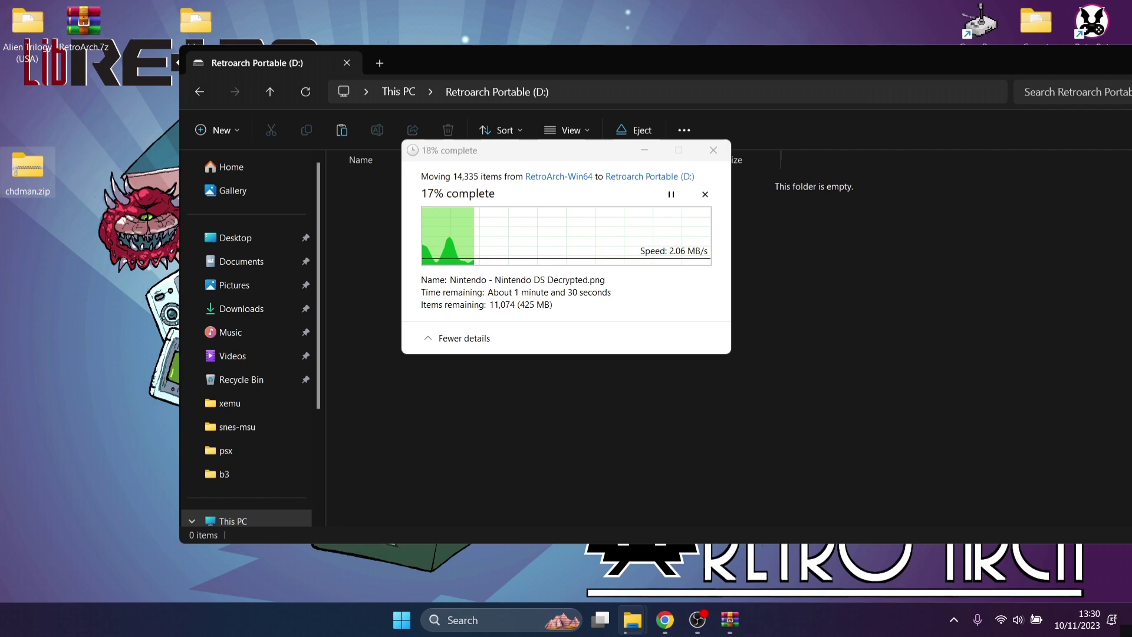
pyautogui.rightClick(28, 171)
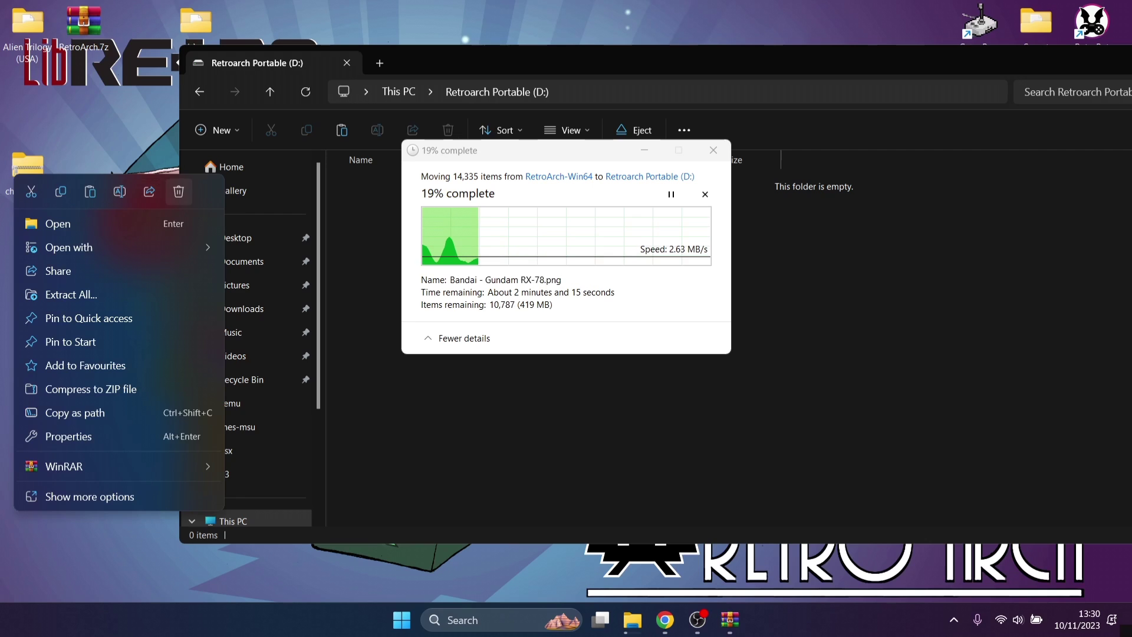
pyautogui.click(179, 191)
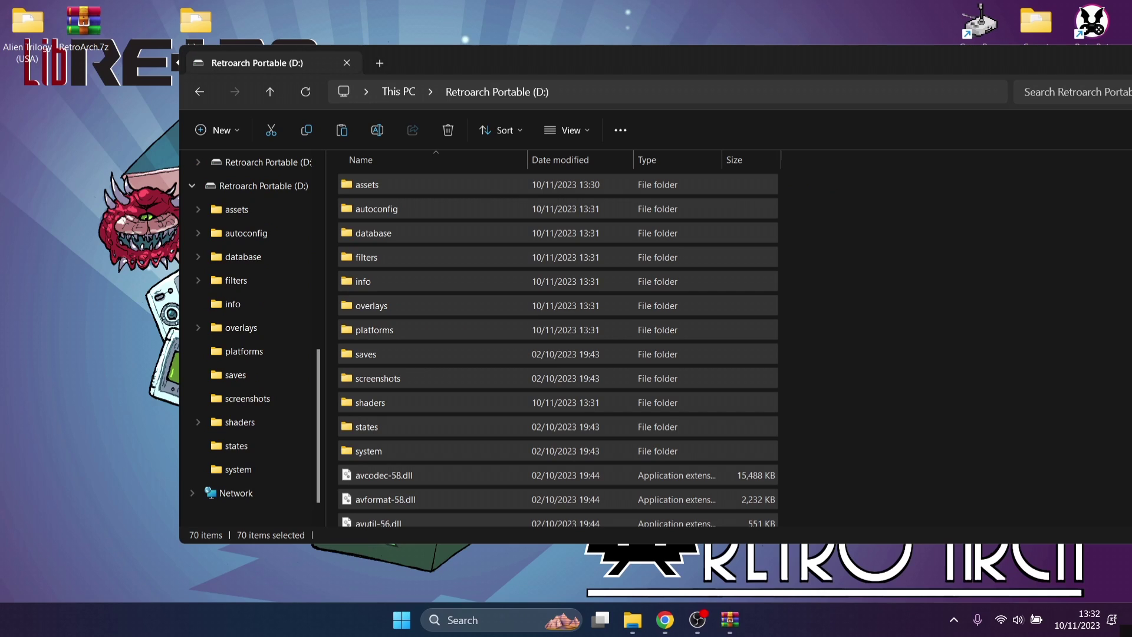
# Look through the extracted files on the Retroarch Portable (D:) drive and close the RetroArch.7z archive.
pyautogui.click(855, 283)
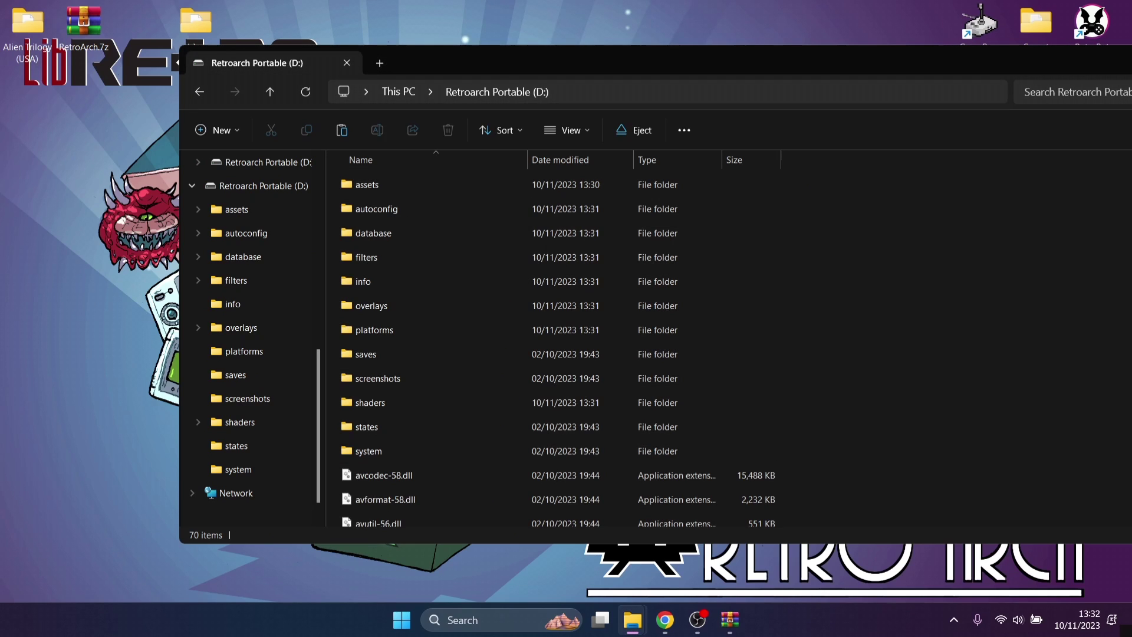
pyautogui.press('super+Up')
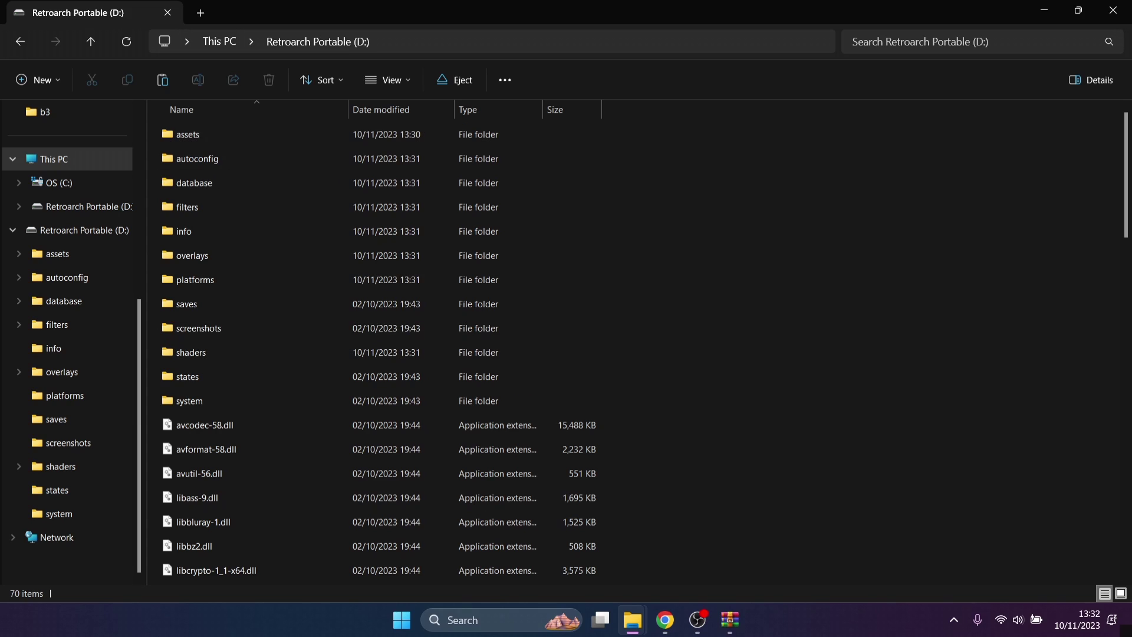
pyautogui.scroll(-13, 647, 353)
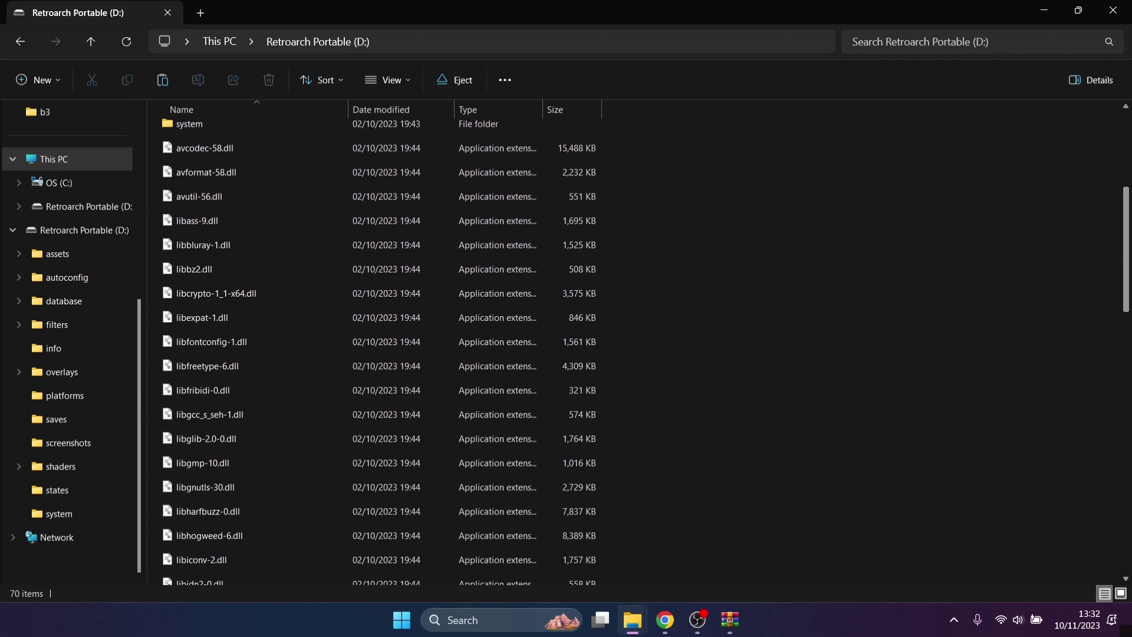
pyautogui.scroll(-2, 647, 352)
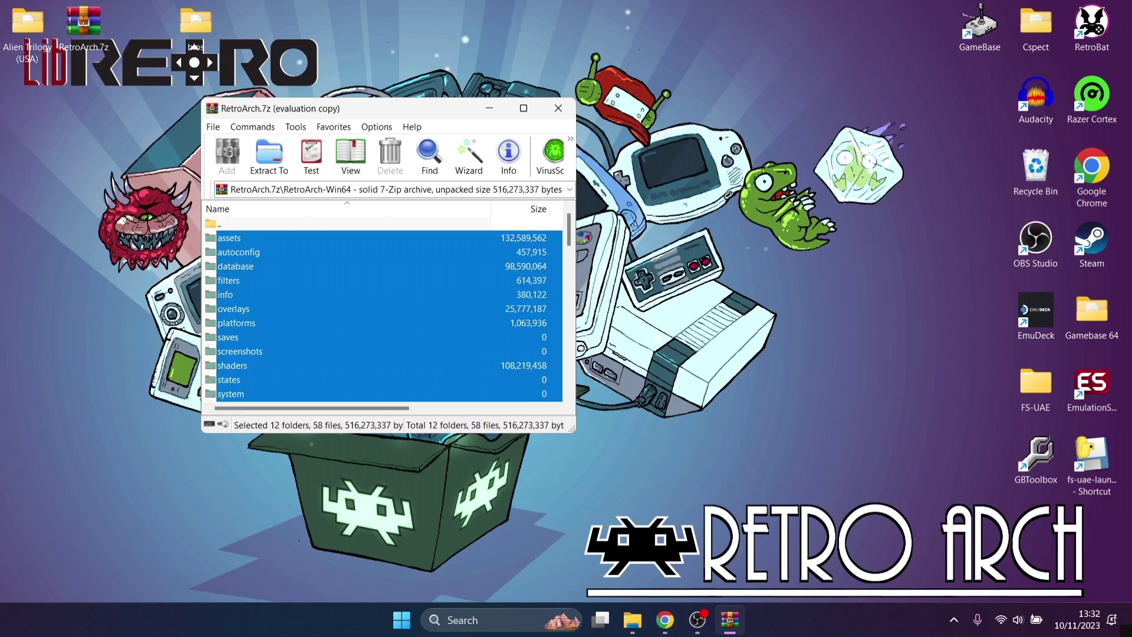
pyautogui.click(557, 108)
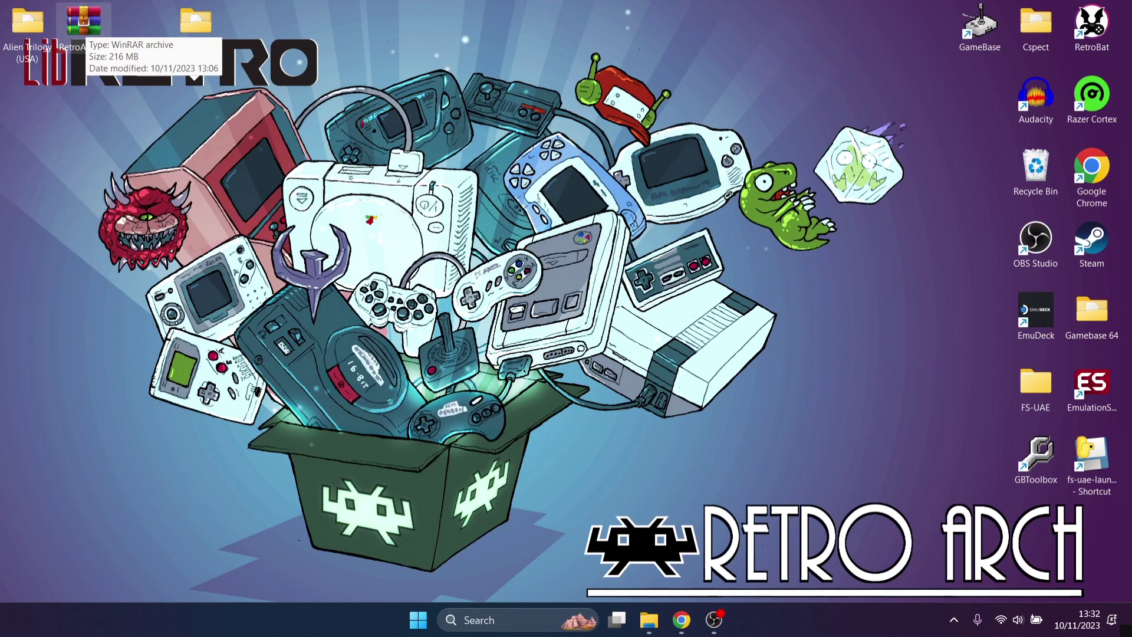
# Delete RetroArch.7z from the desktop and look over the contents of the Retroarch Portable (D:) drive.
pyautogui.rightClick(84, 25)
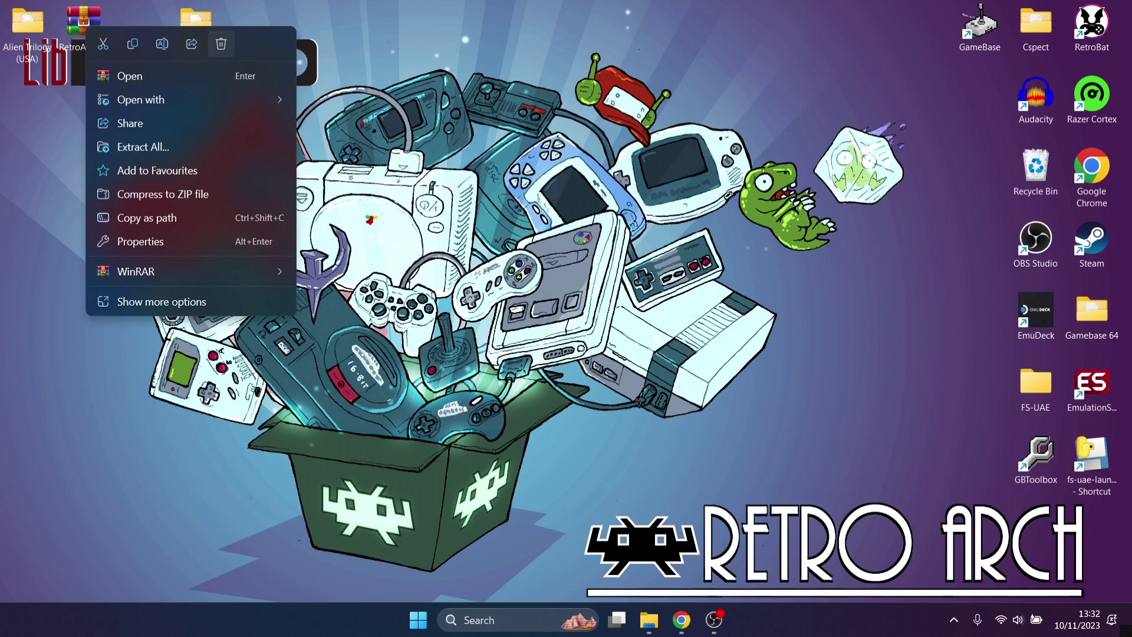
pyautogui.click(221, 43)
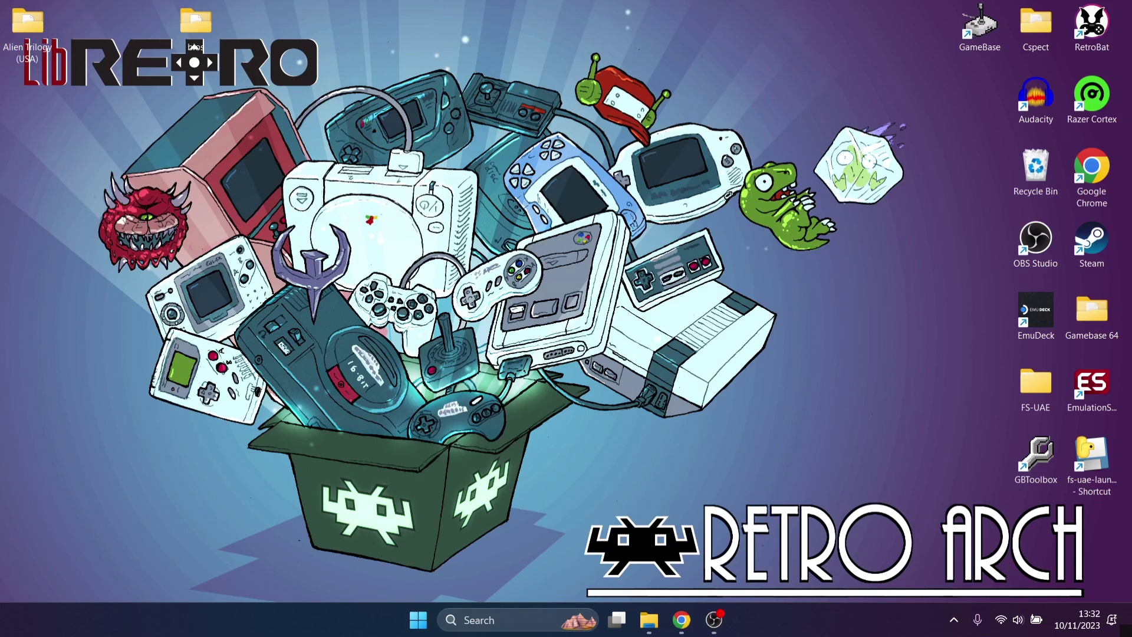
pyautogui.hotkey('alt', 'Tab')
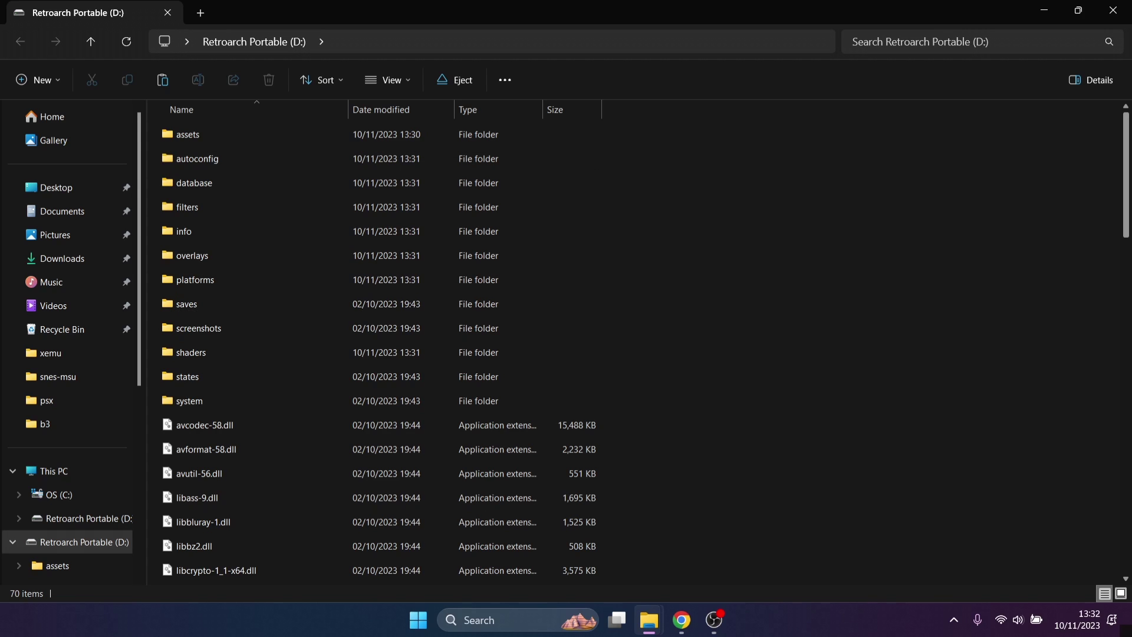
pyautogui.scroll(-3, 634, 354)
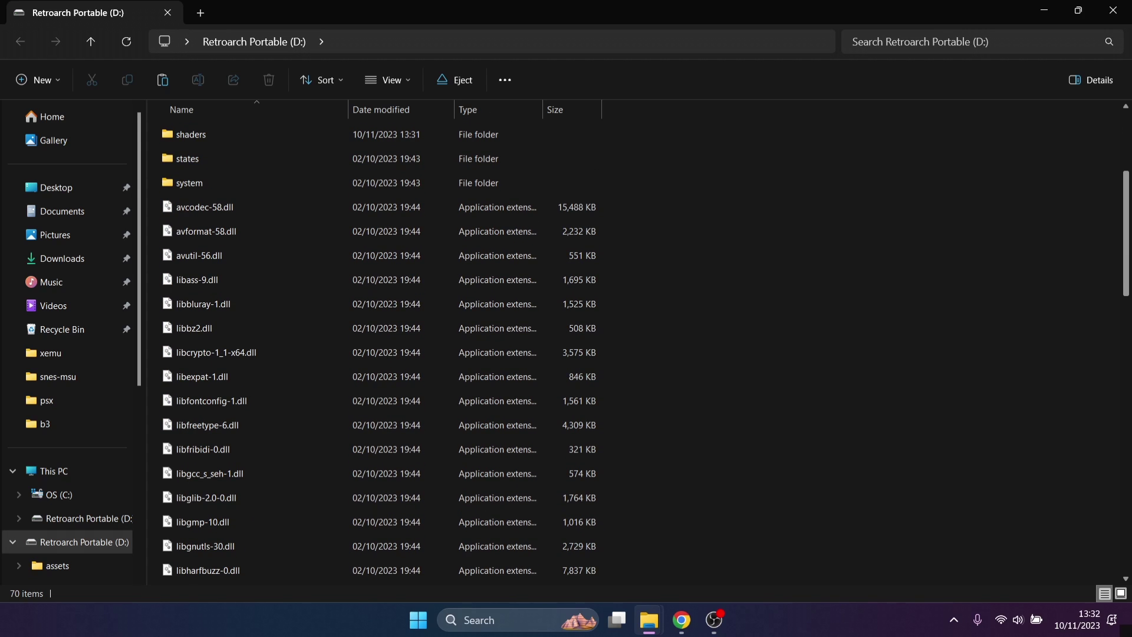
pyautogui.scroll(-13, 377, 353)
pyautogui.scroll(16, 377, 353)
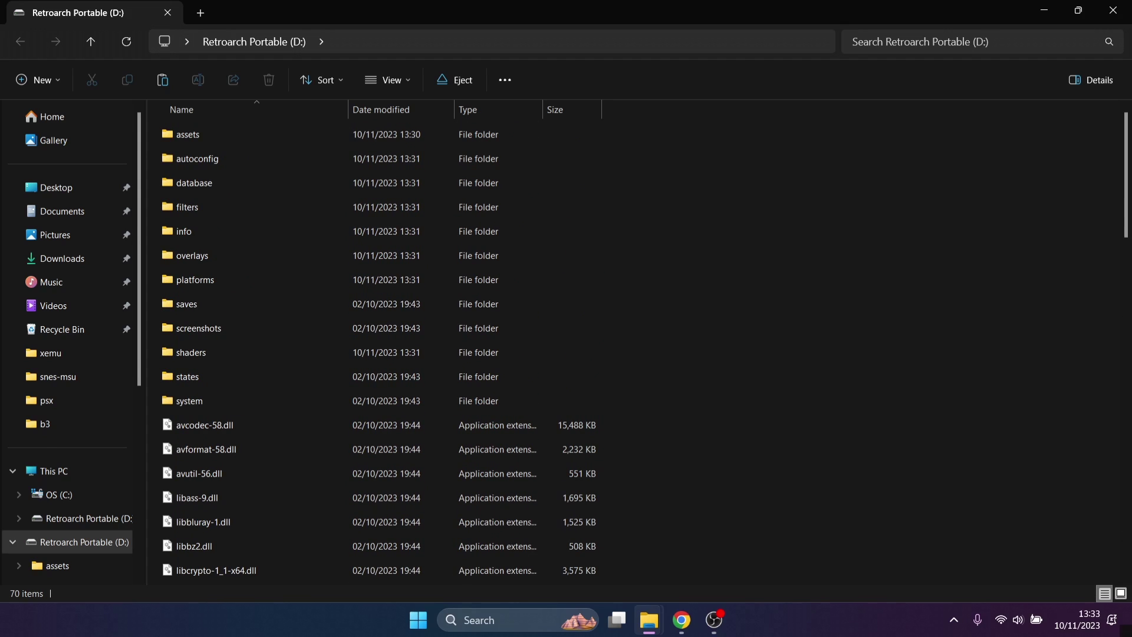
# Copy the files from the desktop's bios folder into the drive's system folder and return to the drive's root.
pyautogui.press('super+Down')
pyautogui.moveTo(605, 58); pyautogui.dragTo(969, 51)
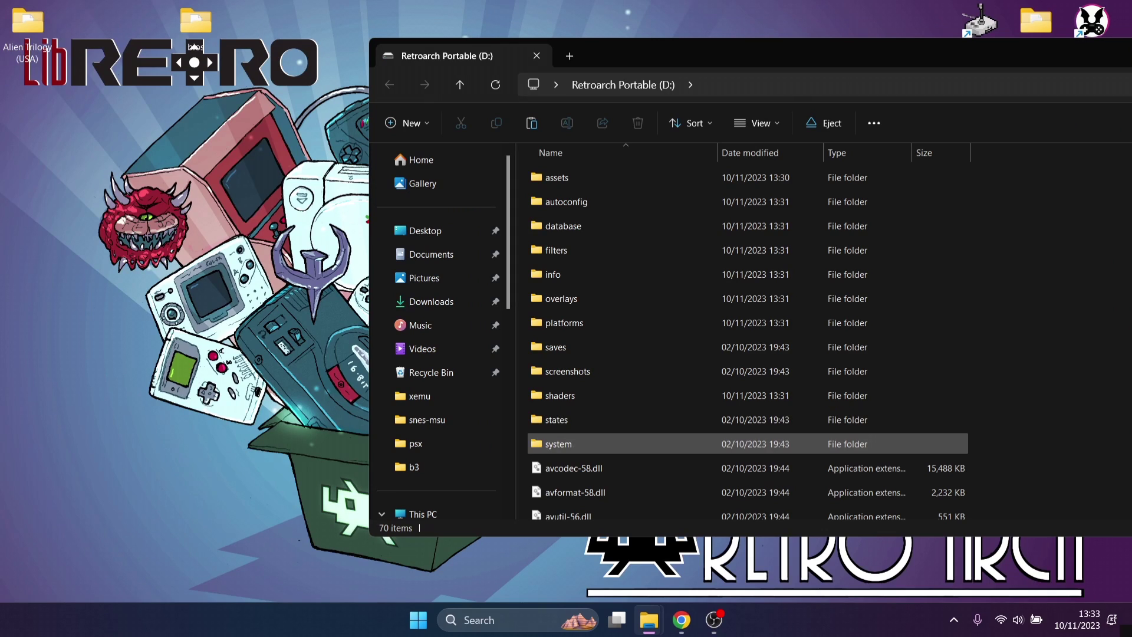
pyautogui.doubleClick(558, 443)
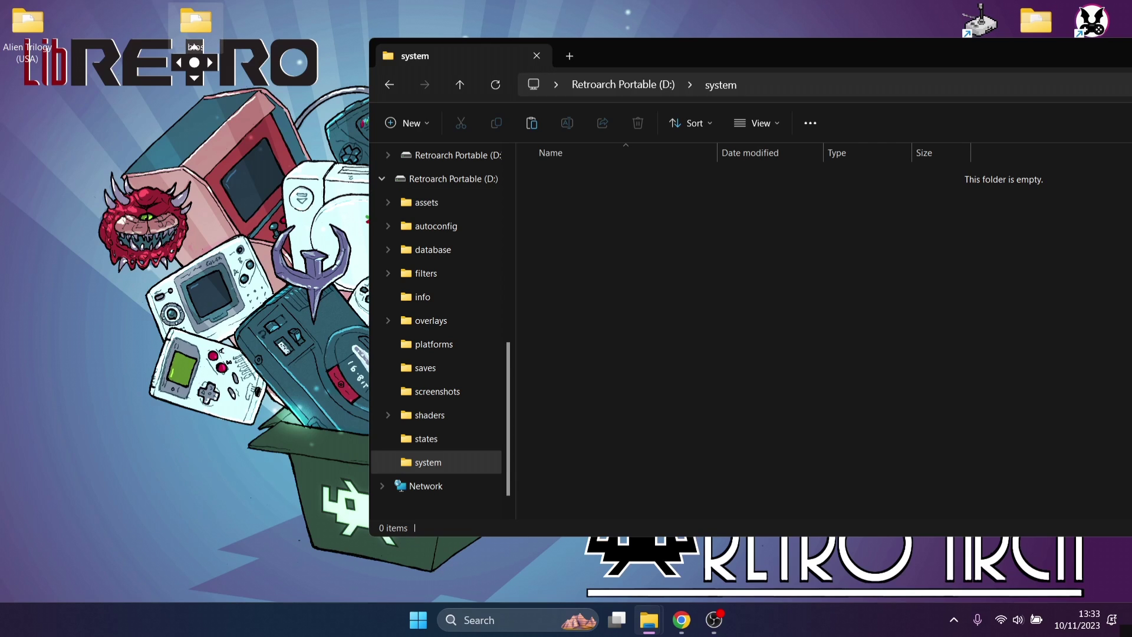
pyautogui.hotkey('alt', 'Left')
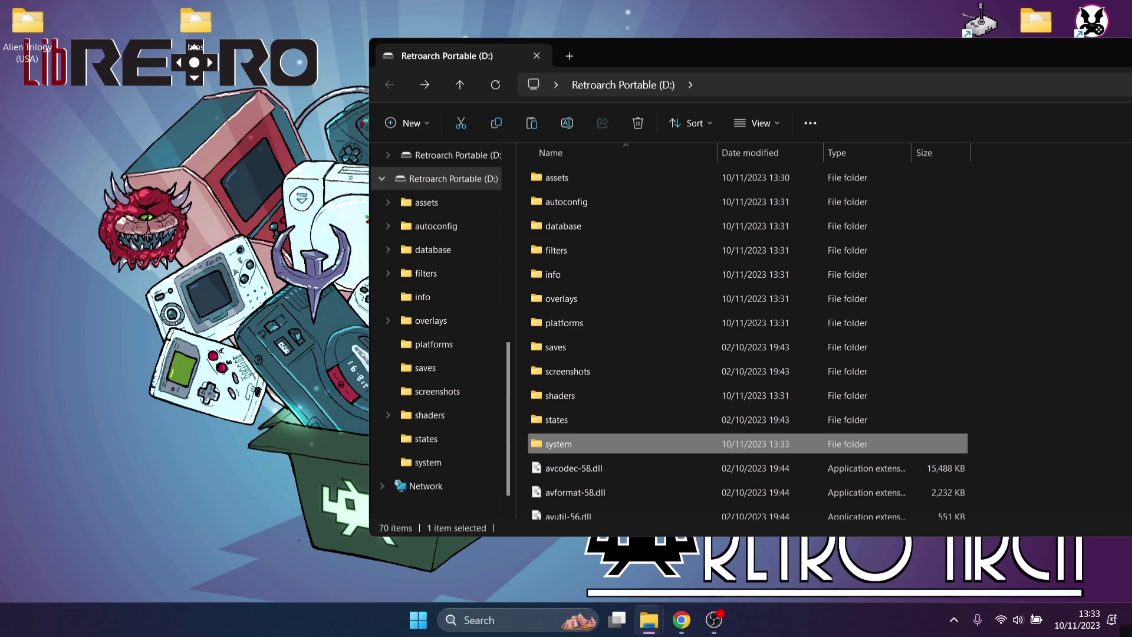
# Create a folder named PS1 in the root of the Retroarch Portable (D:) drive.
pyautogui.moveTo(832, 54); pyautogui.dragTo(655, 55)
pyautogui.click(873, 295)
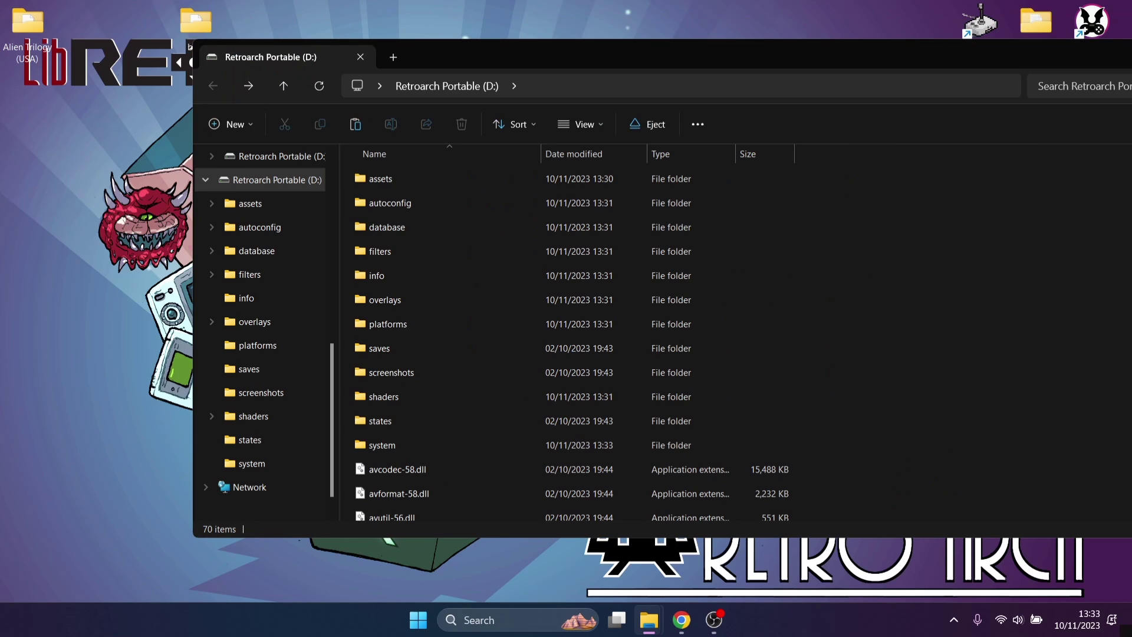
pyautogui.rightClick(765, 113)
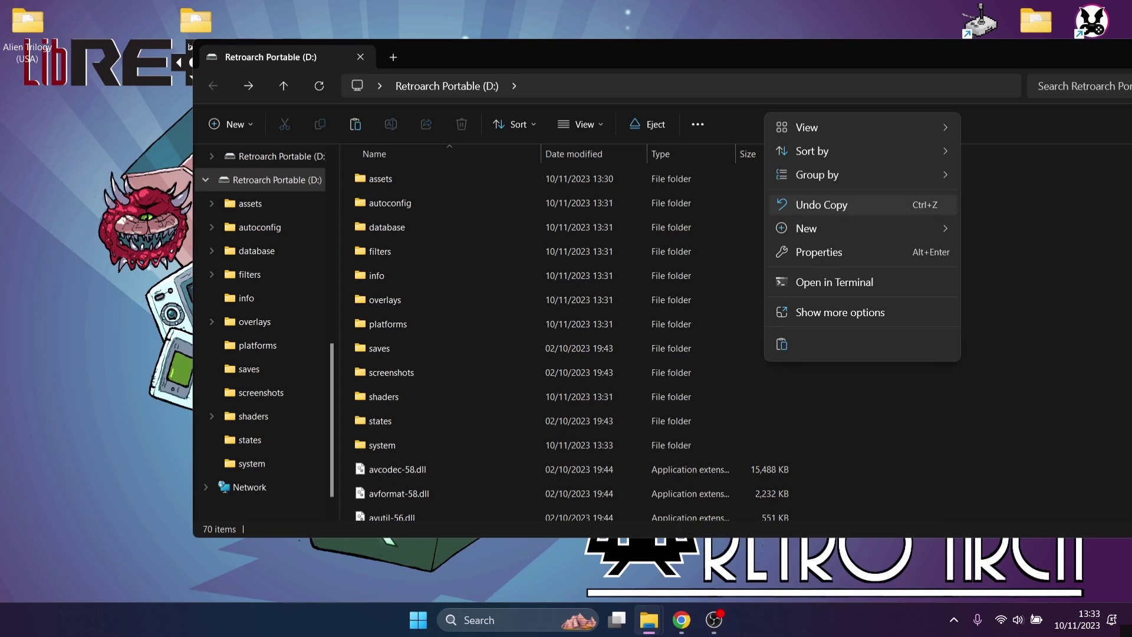
pyautogui.moveTo(838, 228)
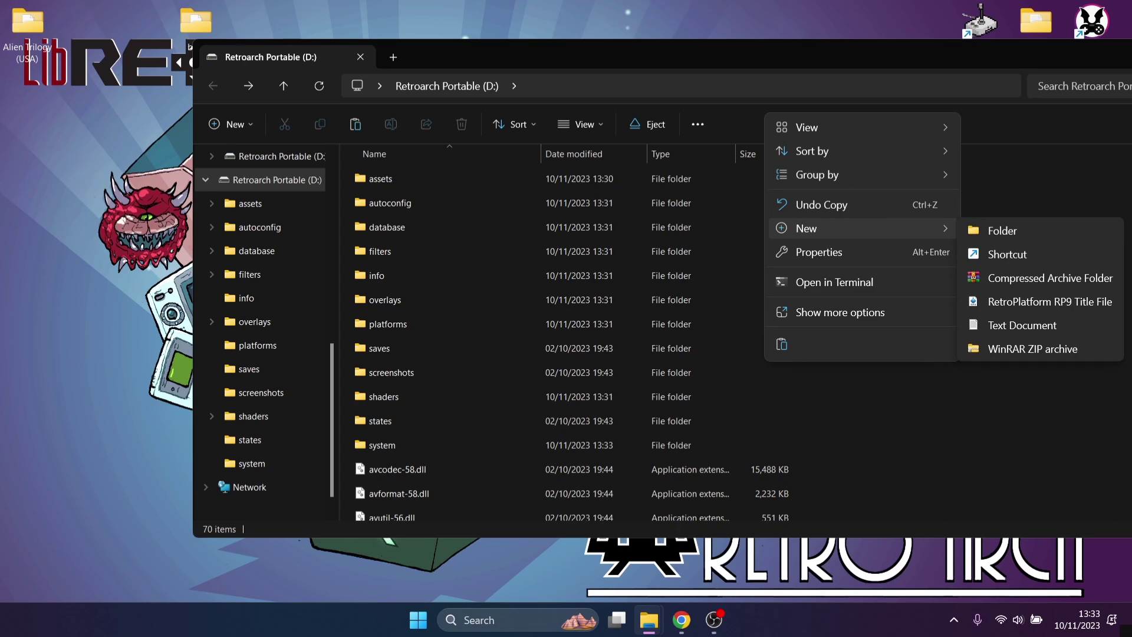
pyautogui.click(1003, 230)
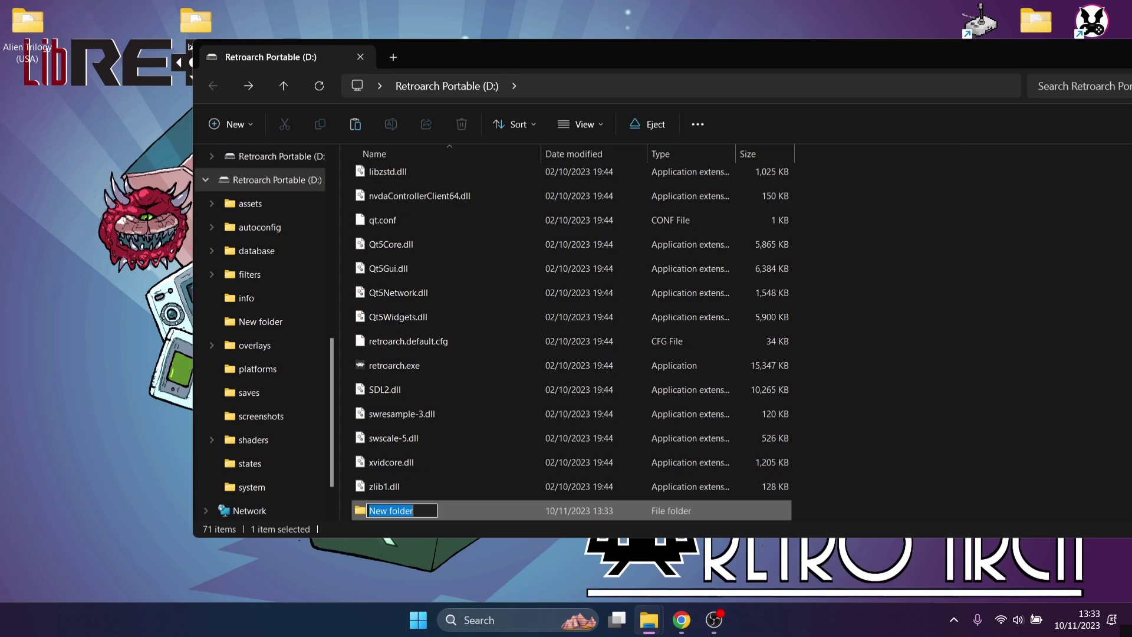
pyautogui.write('PS1')
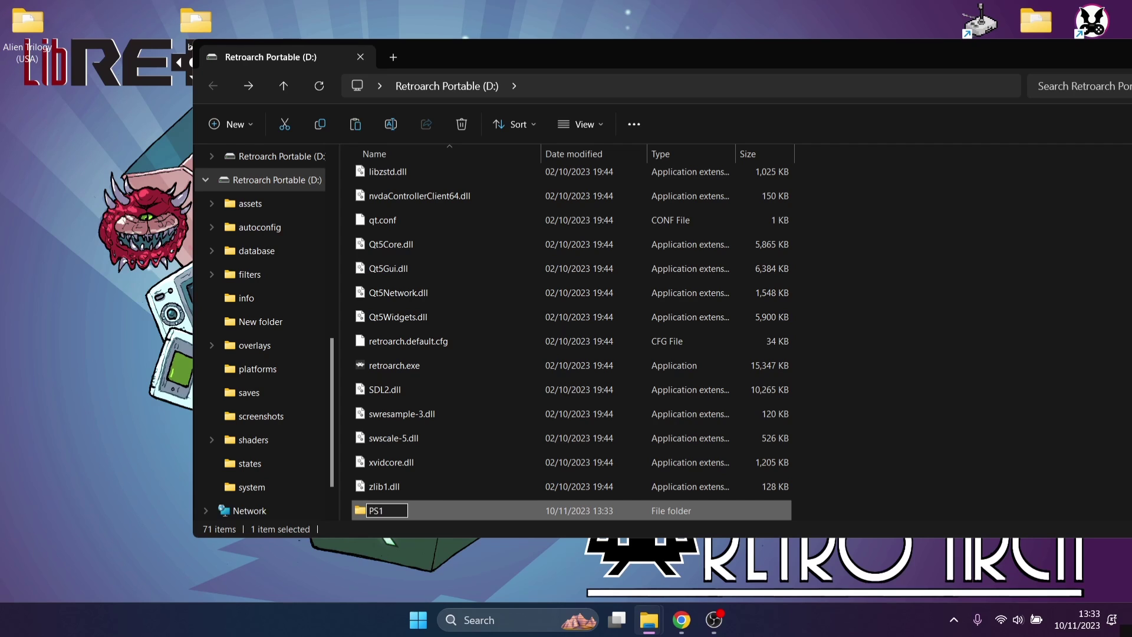
pyautogui.press('Return')
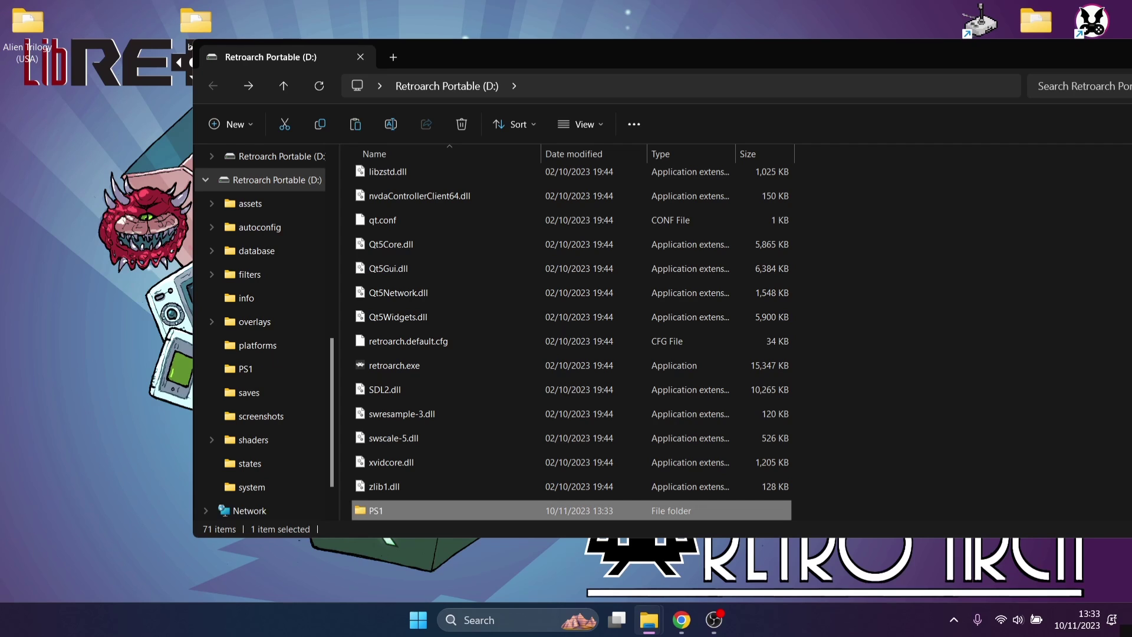
# Copy Alien Trilogy (USA).chd from the desktop's Alien Trilogy (USA) folder into the PS1 folder on the USB drive.
pyautogui.doubleClick(27, 29)
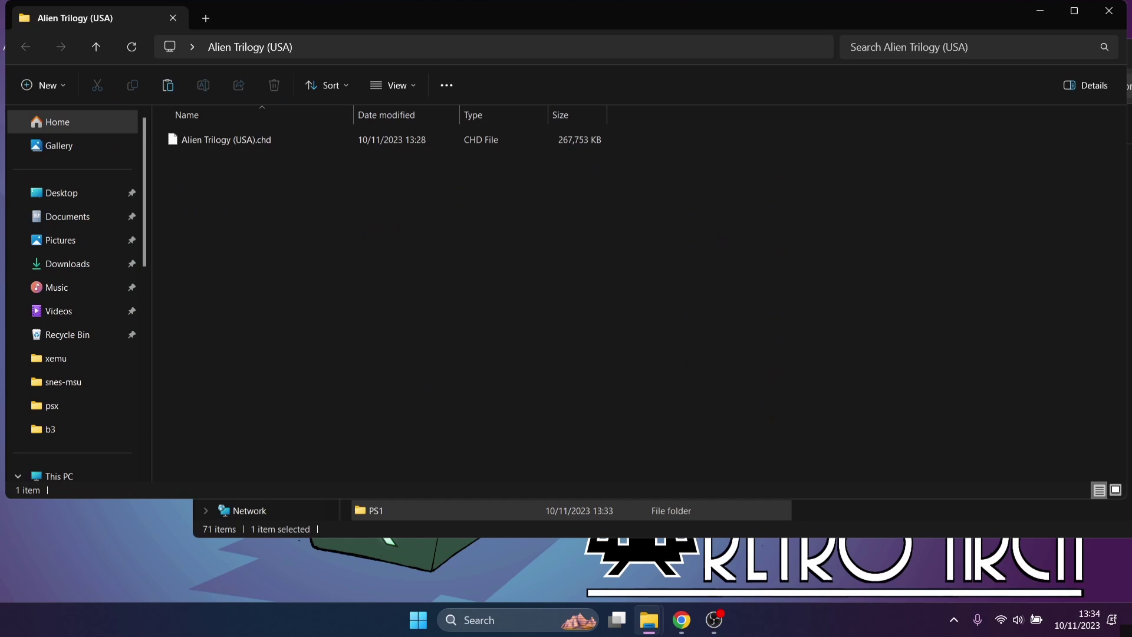
pyautogui.moveTo(346, 22); pyautogui.dragTo(1131, 65)
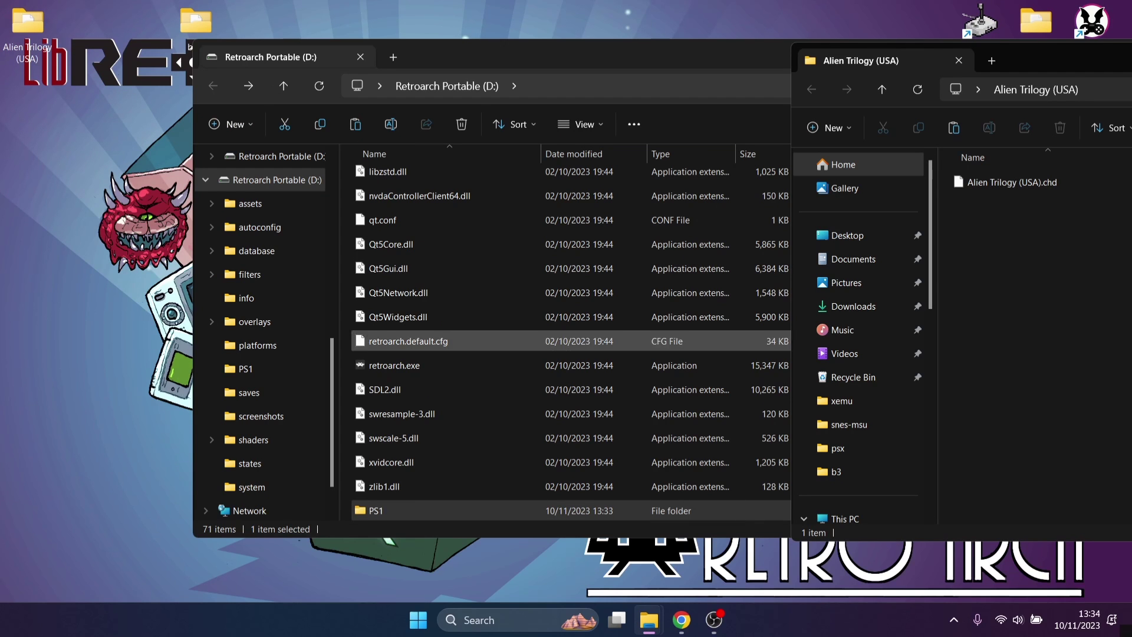
pyautogui.doubleClick(375, 511)
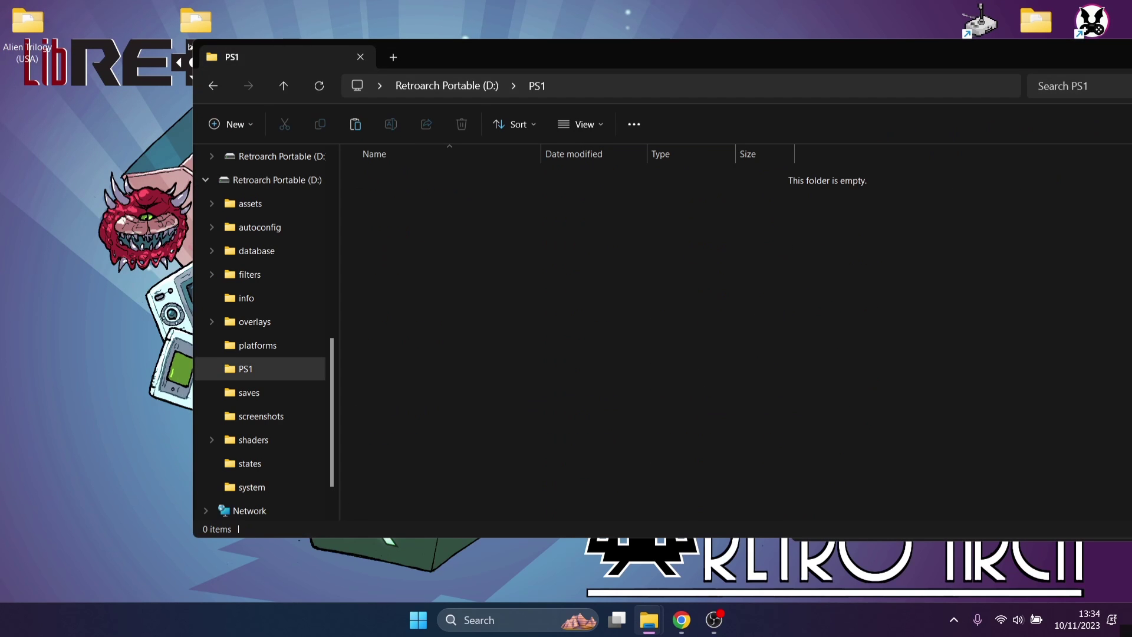
pyautogui.moveTo(817, 59); pyautogui.dragTo(591, 116)
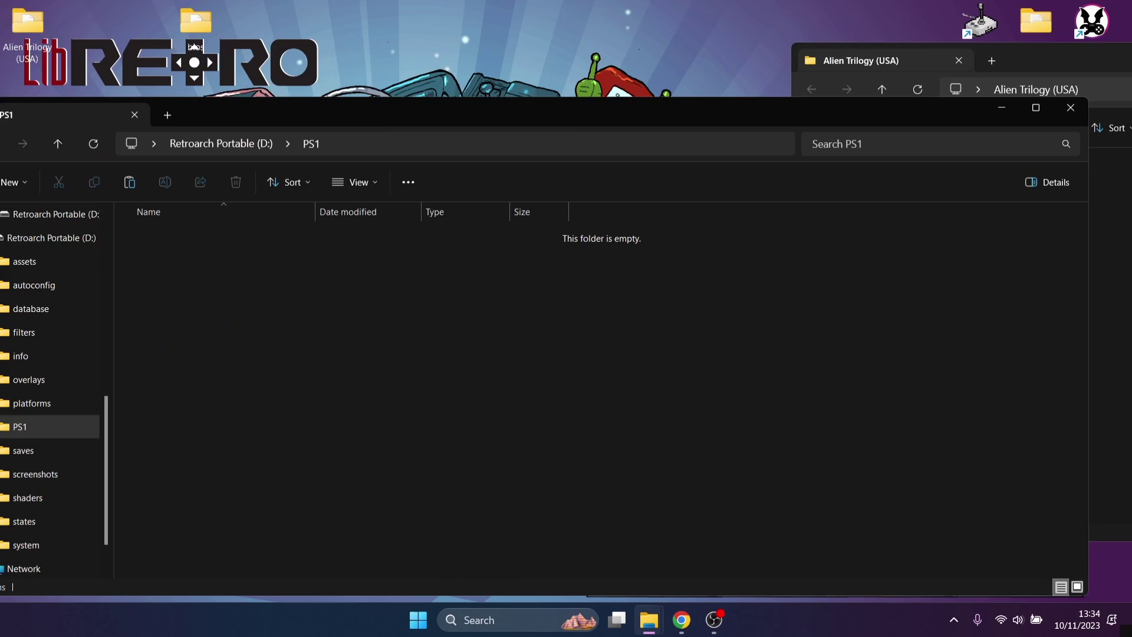
pyautogui.click(1032, 65)
pyautogui.moveTo(987, 175); pyautogui.dragTo(940, 274)
pyautogui.moveTo(1013, 182); pyautogui.dragTo(582, 295)
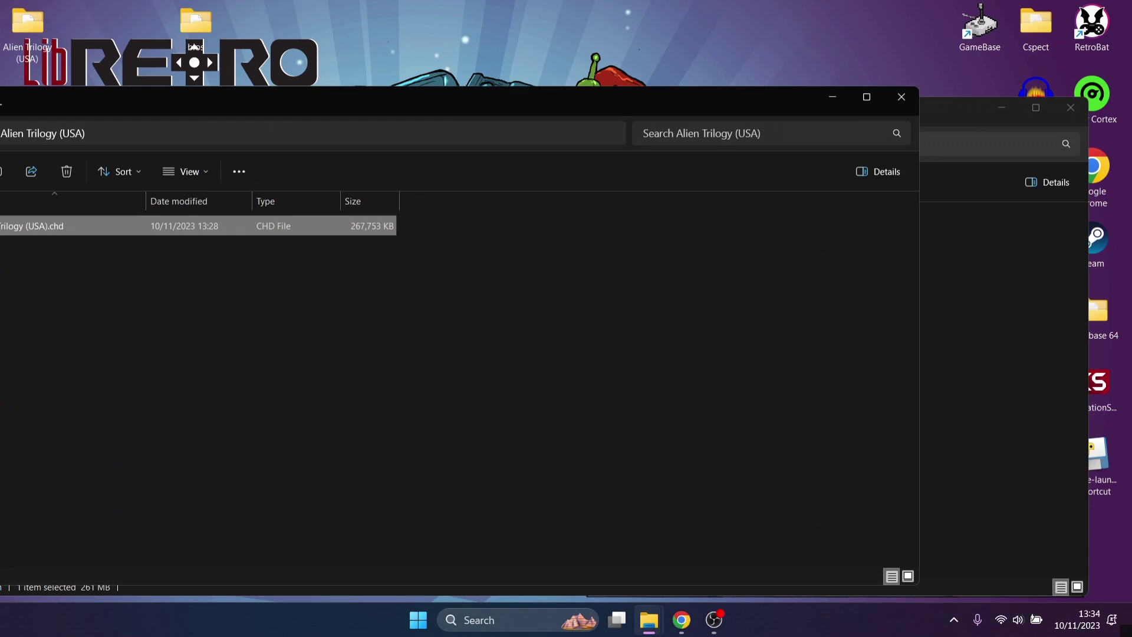
pyautogui.click(901, 97)
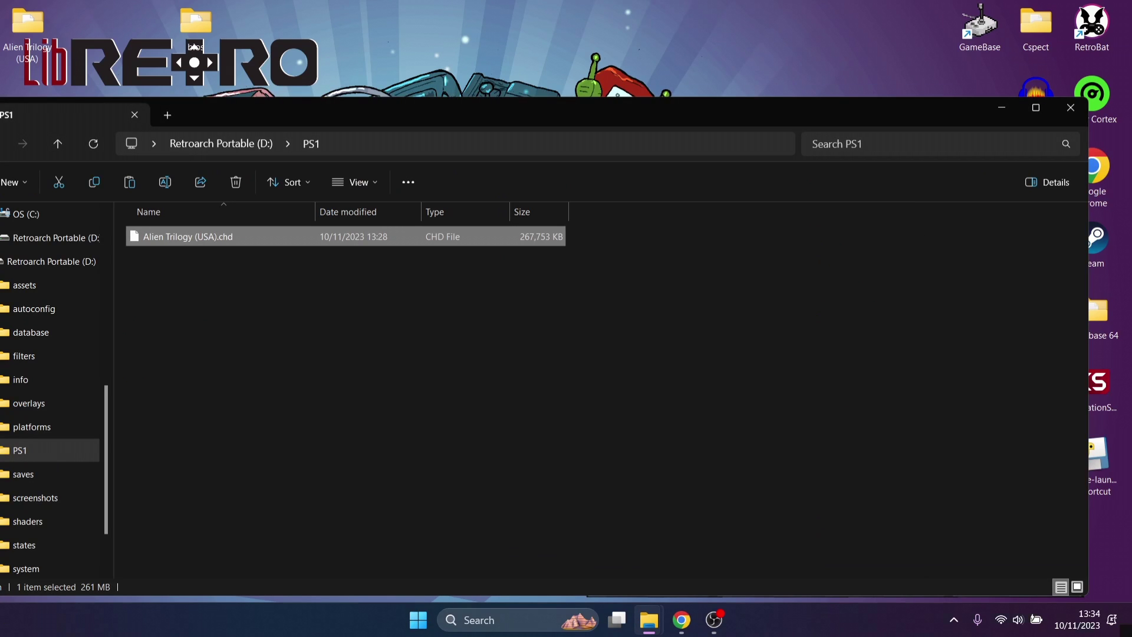
# Delete the Alien Trilogy (USA) and bios folders from the desktop.
pyautogui.click(194, 46)
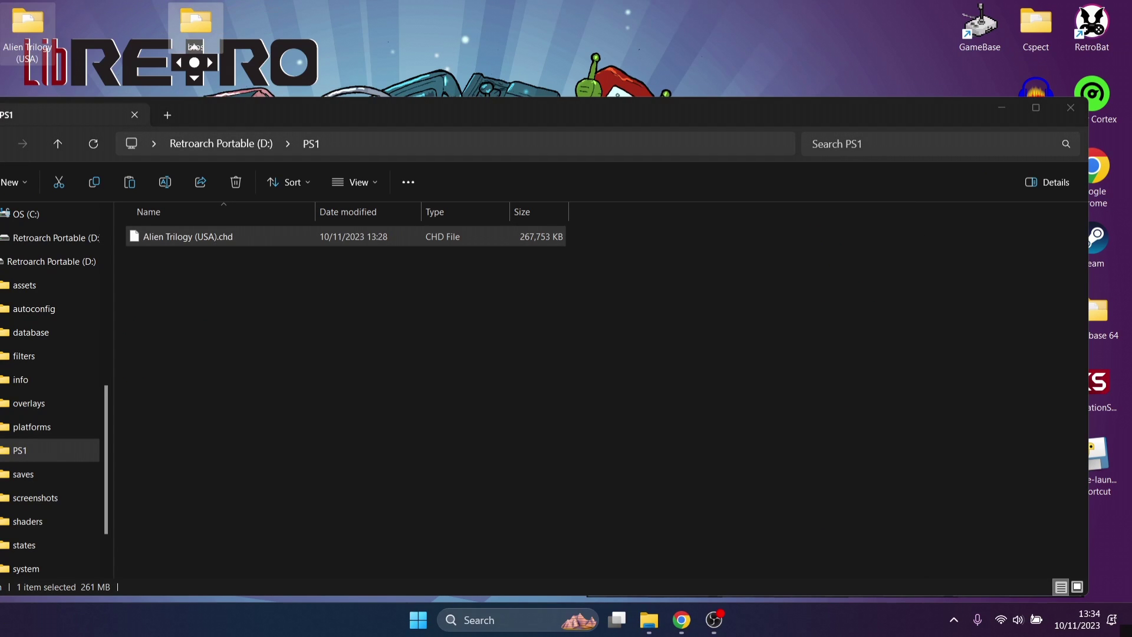
pyautogui.rightClick(33, 24)
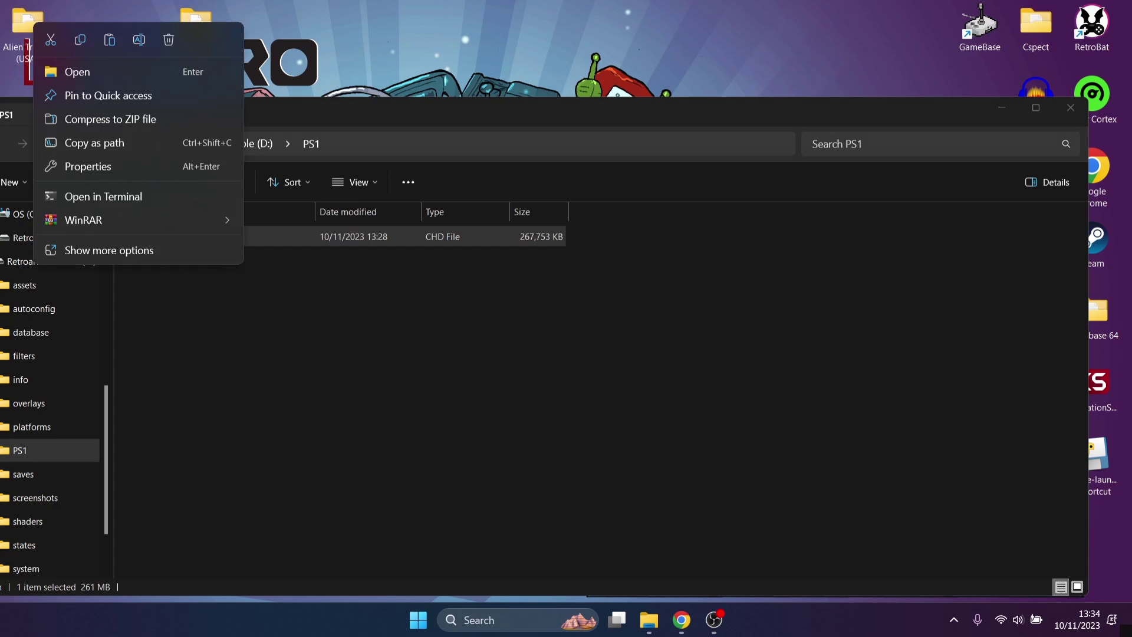
pyautogui.click(169, 39)
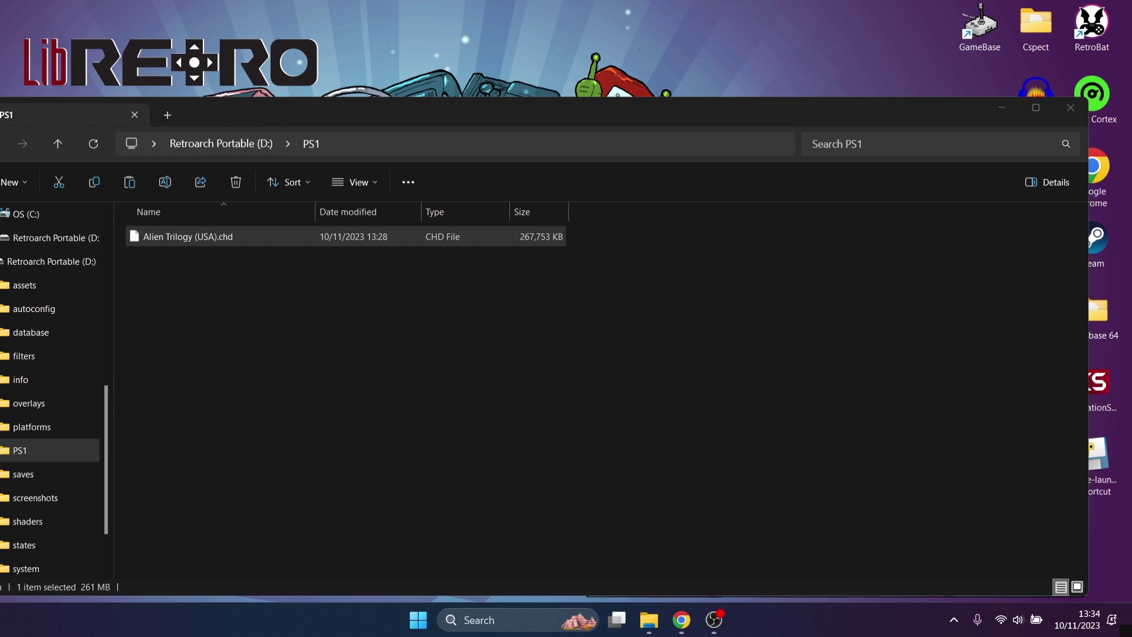
# Launch retroarch.exe from the root of the Retroarch Portable (D:) drive and maximize the RetroArch window.
pyautogui.doubleClick(269, 110)
pyautogui.click(20, 42)
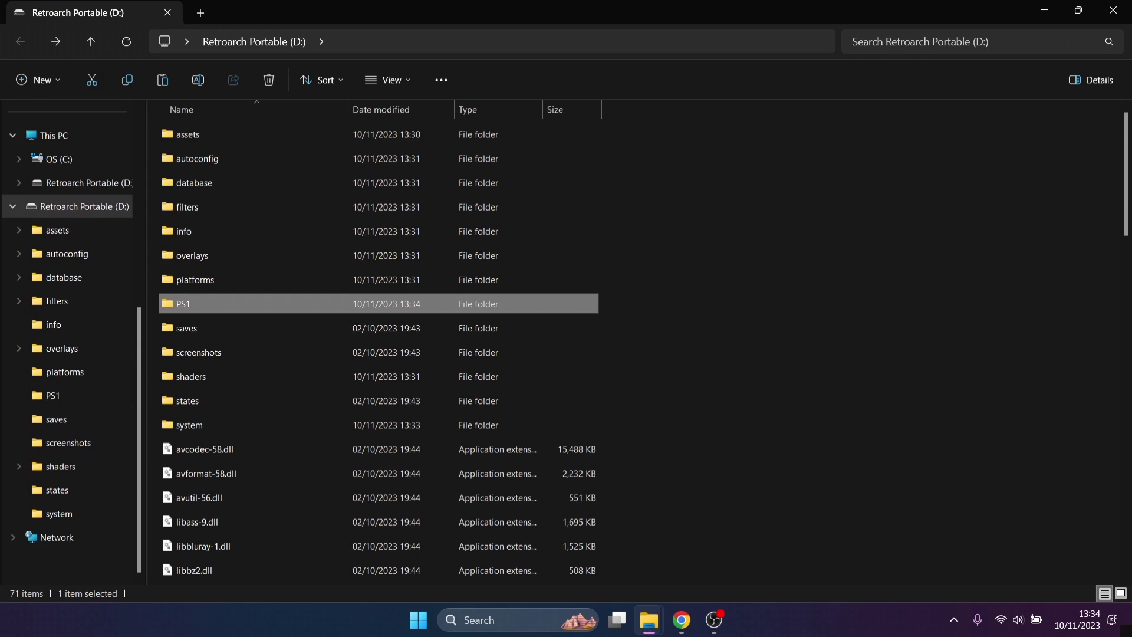
pyautogui.scroll(-8, 377, 354)
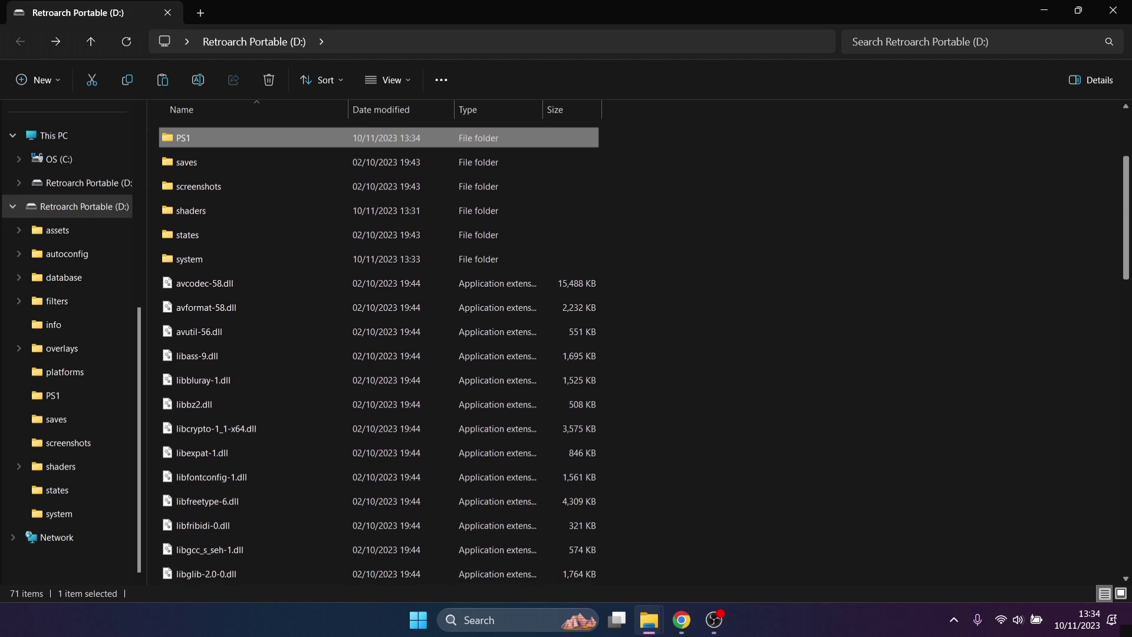
pyautogui.scroll(-10, 377, 354)
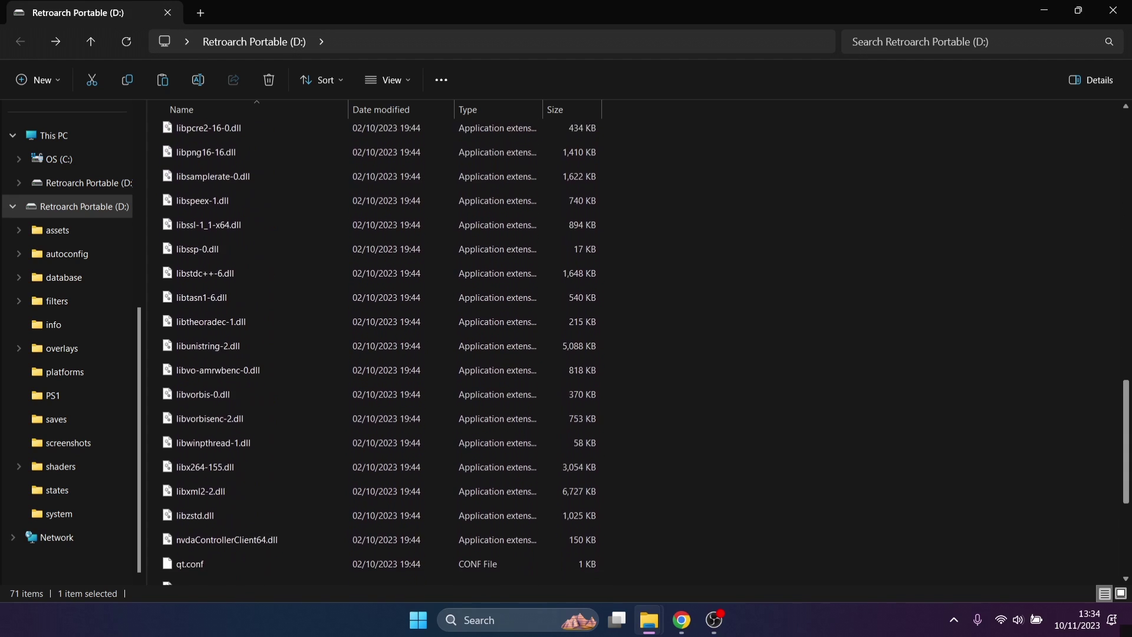
pyautogui.scroll(-1, 295, 501)
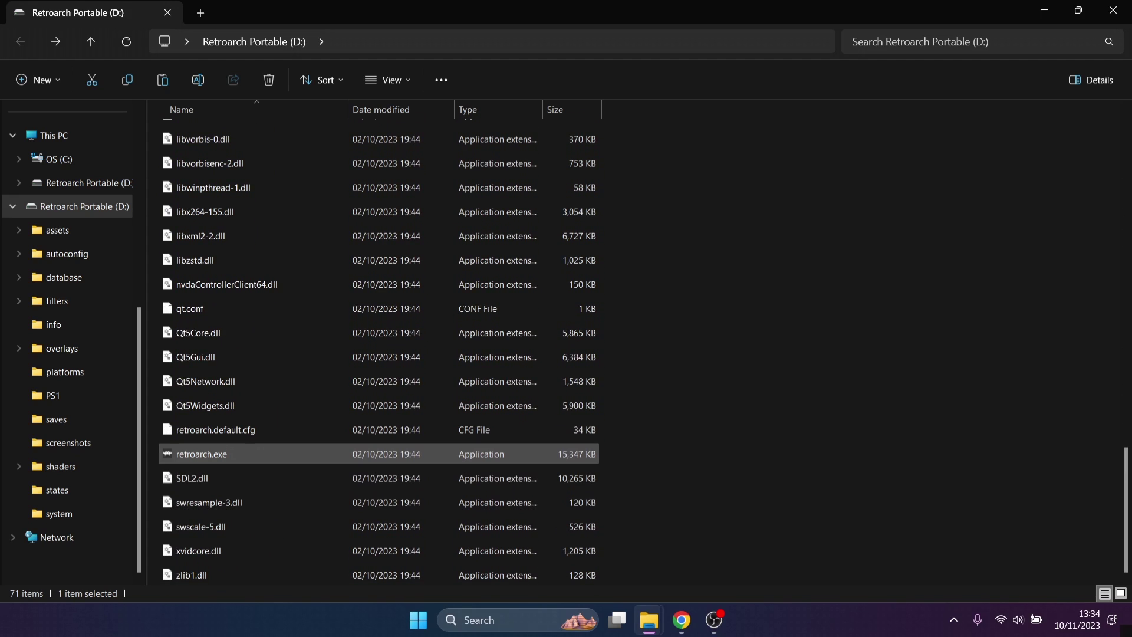
pyautogui.click(201, 454)
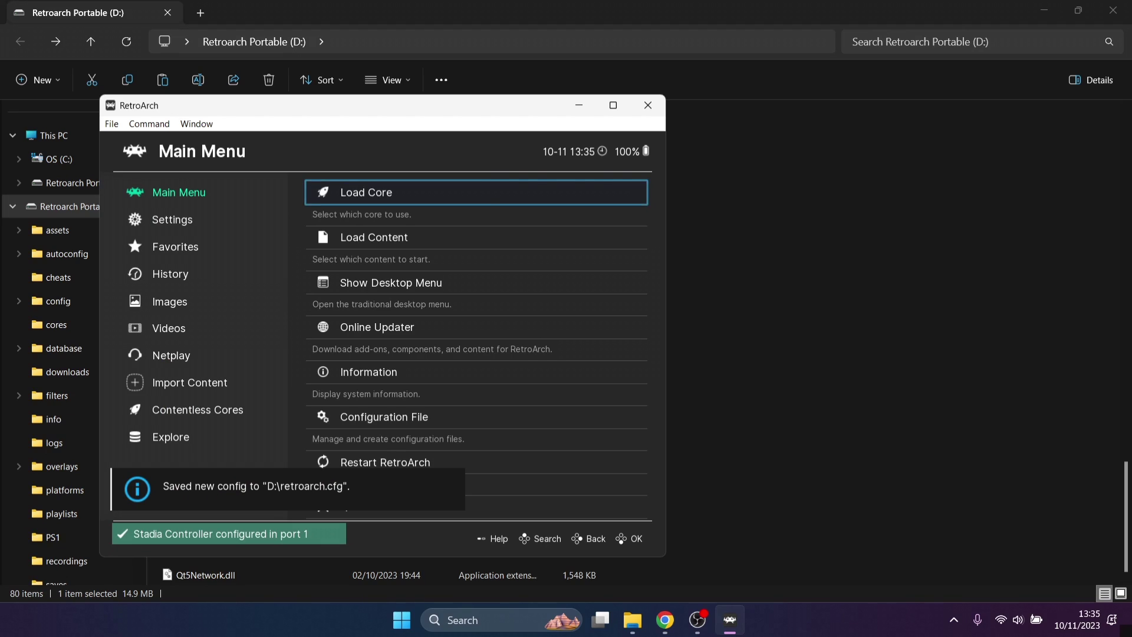
pyautogui.press('super+Up')
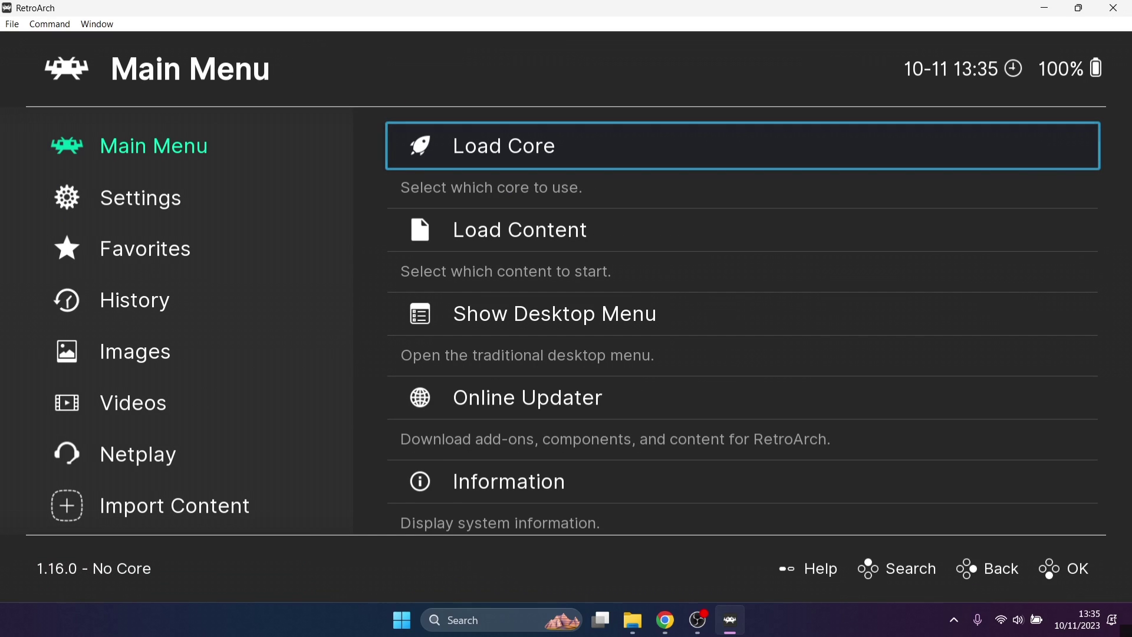
# Turn on Start in Fullscreen Mode in the Fullscreen Mode video settings and return to the Video settings.
pyautogui.press('Left')
pyautogui.press('Down')
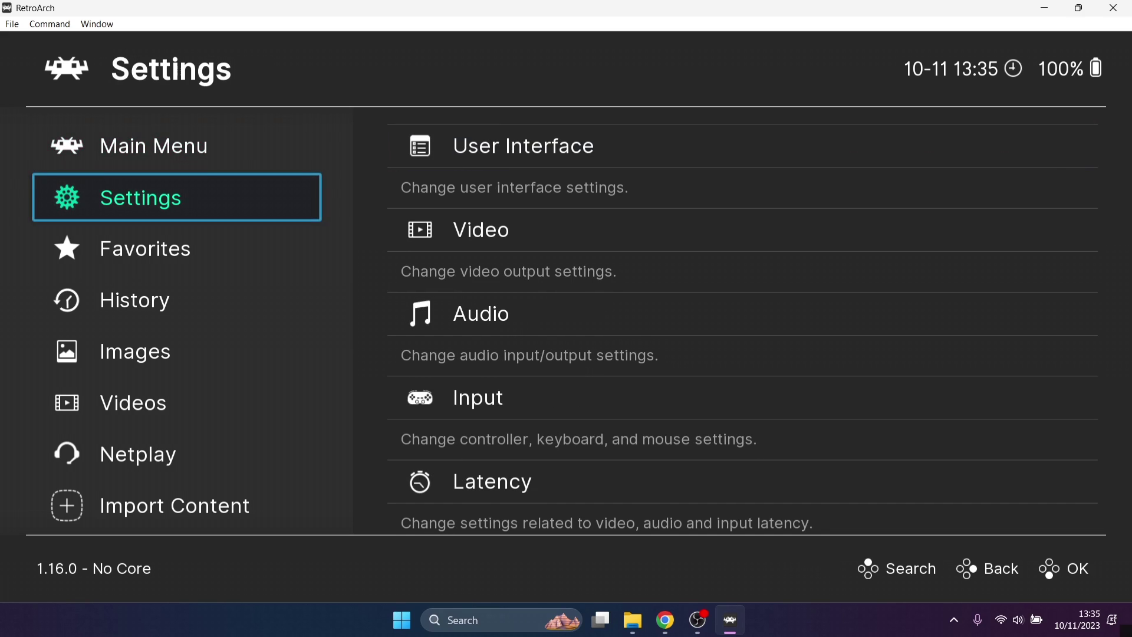
pyautogui.press('Right')
pyautogui.press('Down')
pyautogui.press('Return')
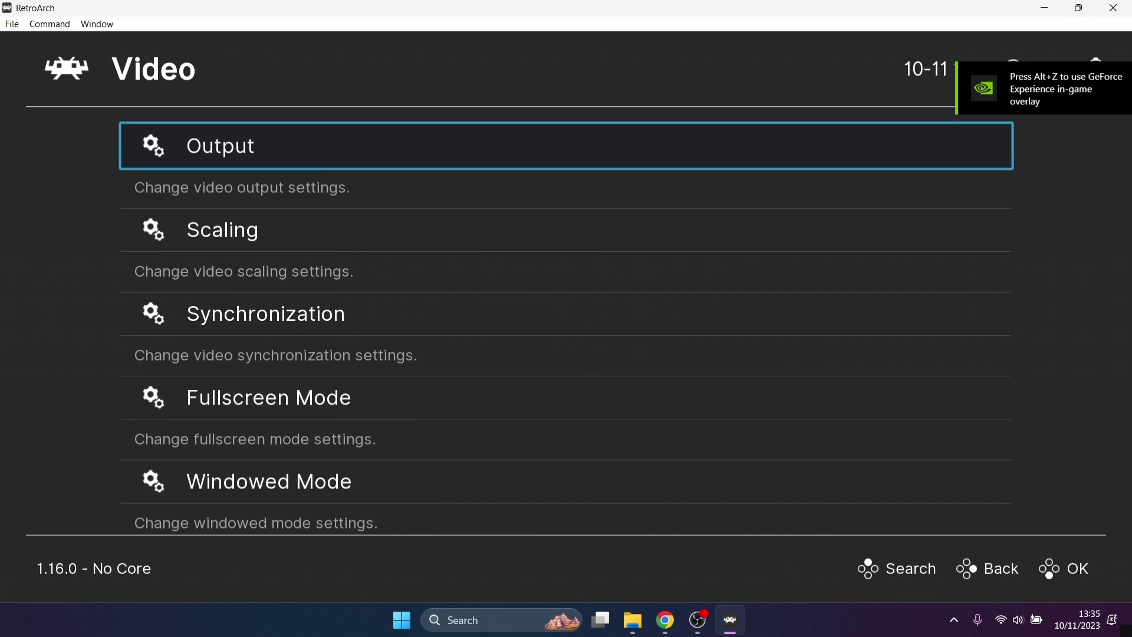
pyautogui.press('Down')
pyautogui.press('Up')
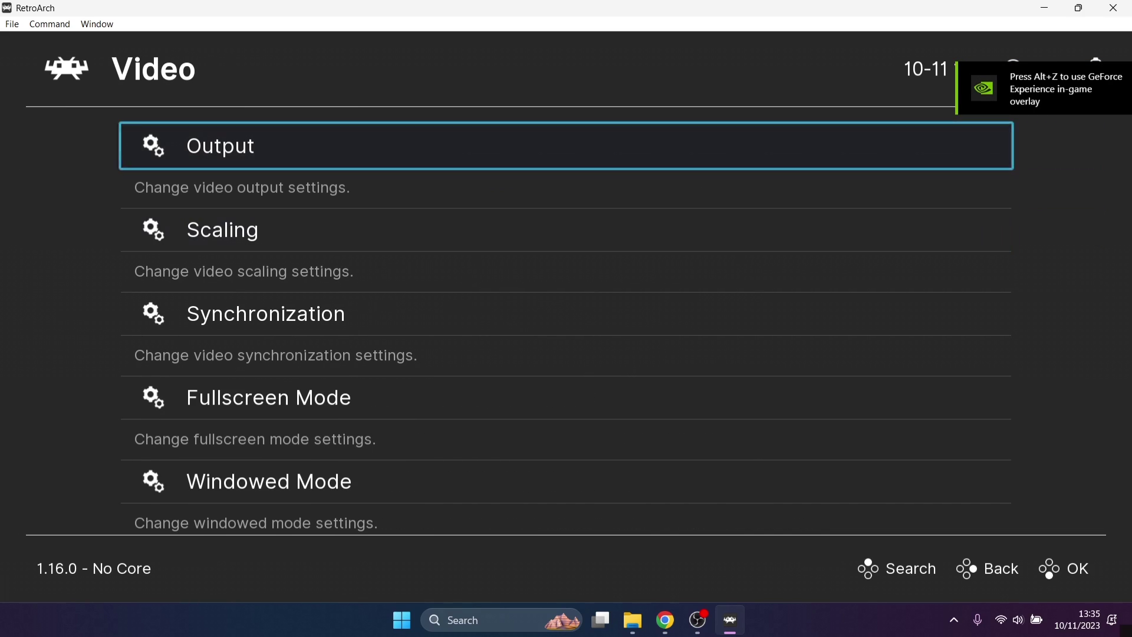
pyautogui.press('Down')
pyautogui.press('Down')
pyautogui.press('Down')
pyautogui.press('Return')
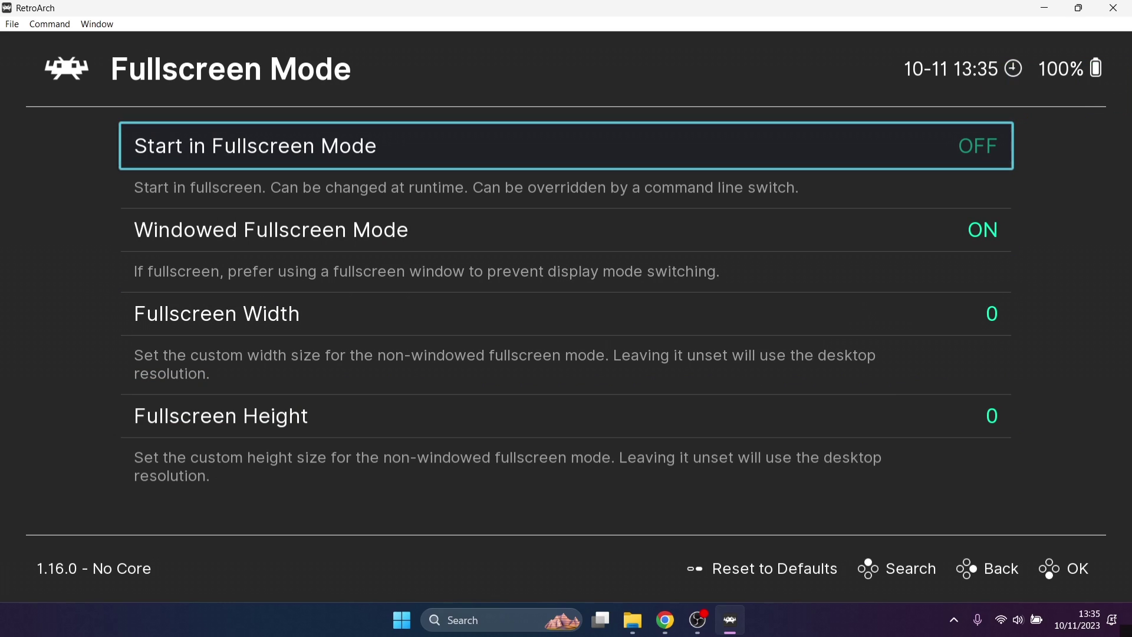
pyautogui.press('Return')
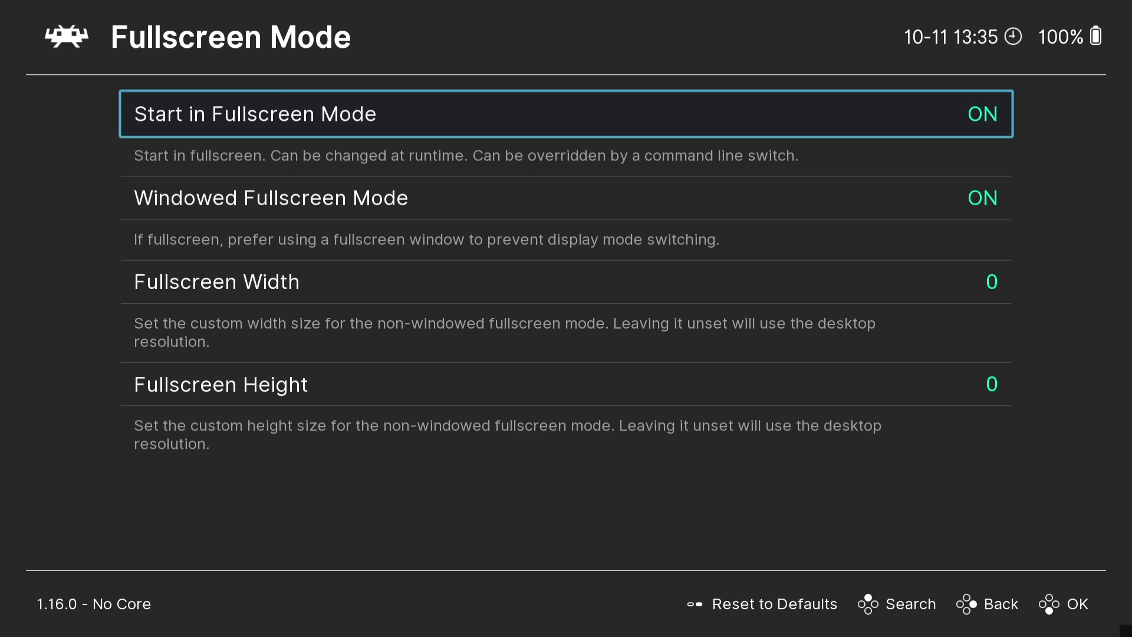
pyautogui.rightClick(326, 157)
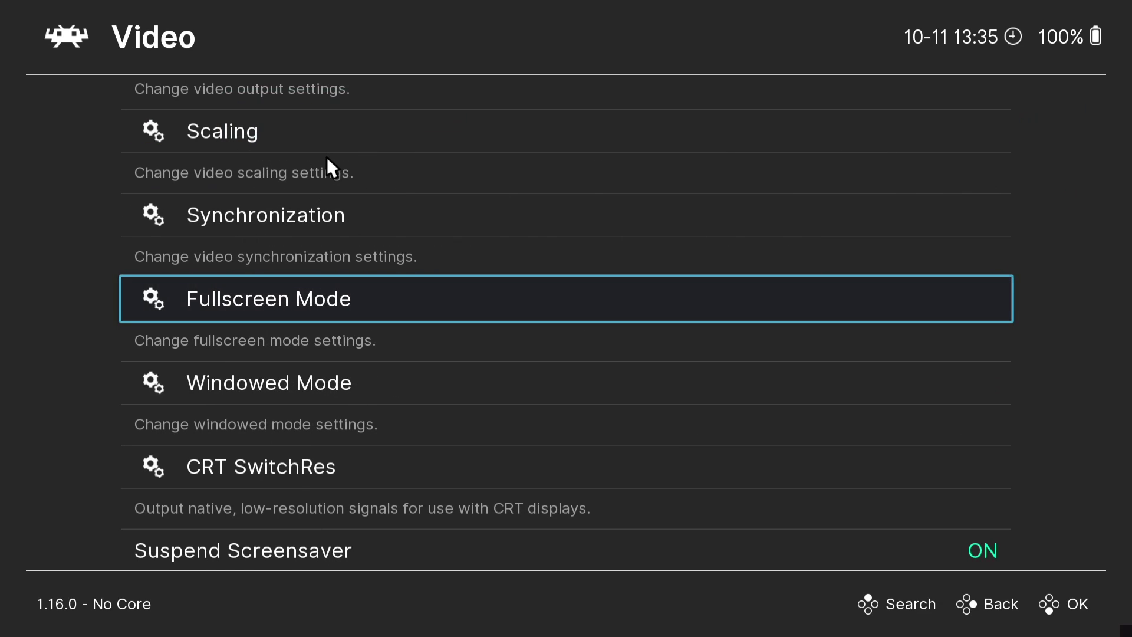
# Leave the Video settings and set the content directory of a Manual Scan under Import Content to D:\PS1.
pyautogui.rightClick(327, 157)
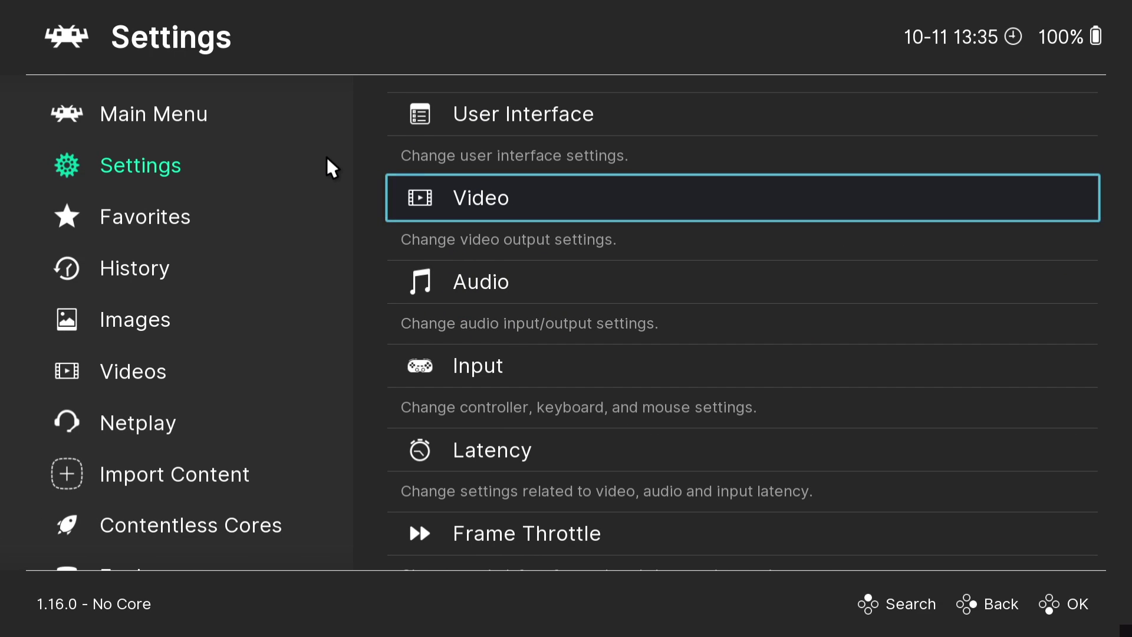
pyautogui.click(181, 473)
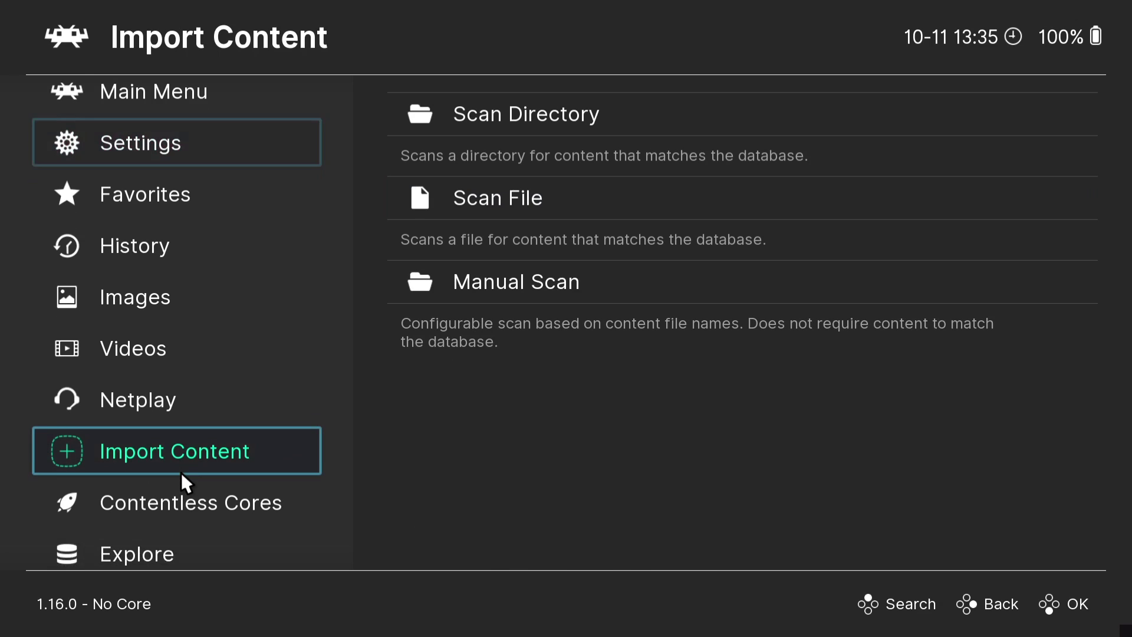
pyautogui.click(494, 286)
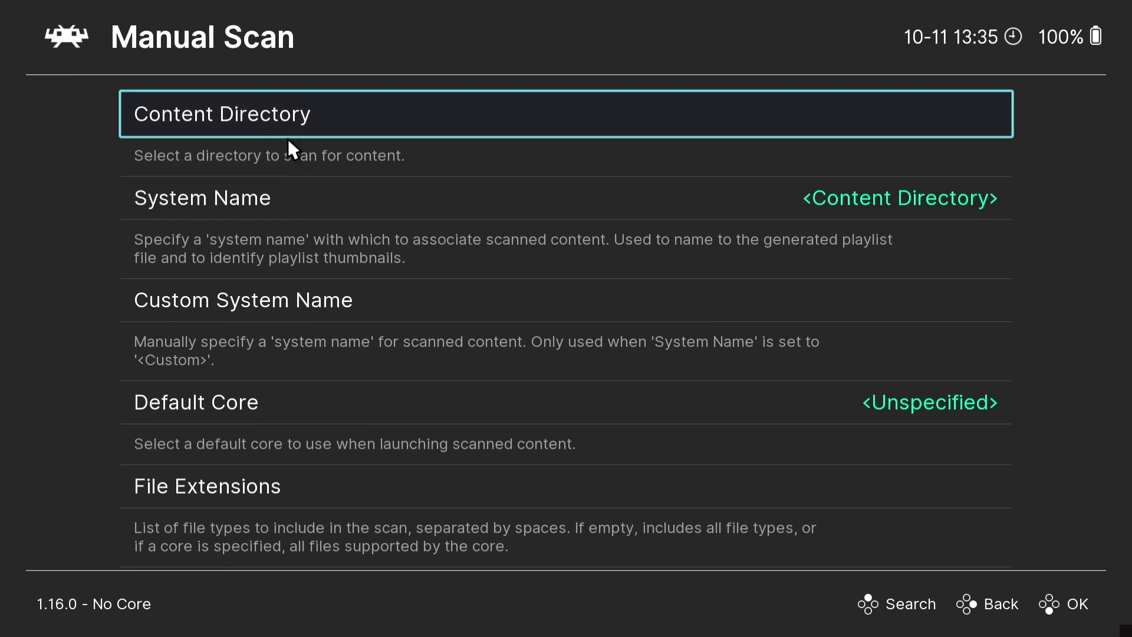
pyautogui.click(259, 113)
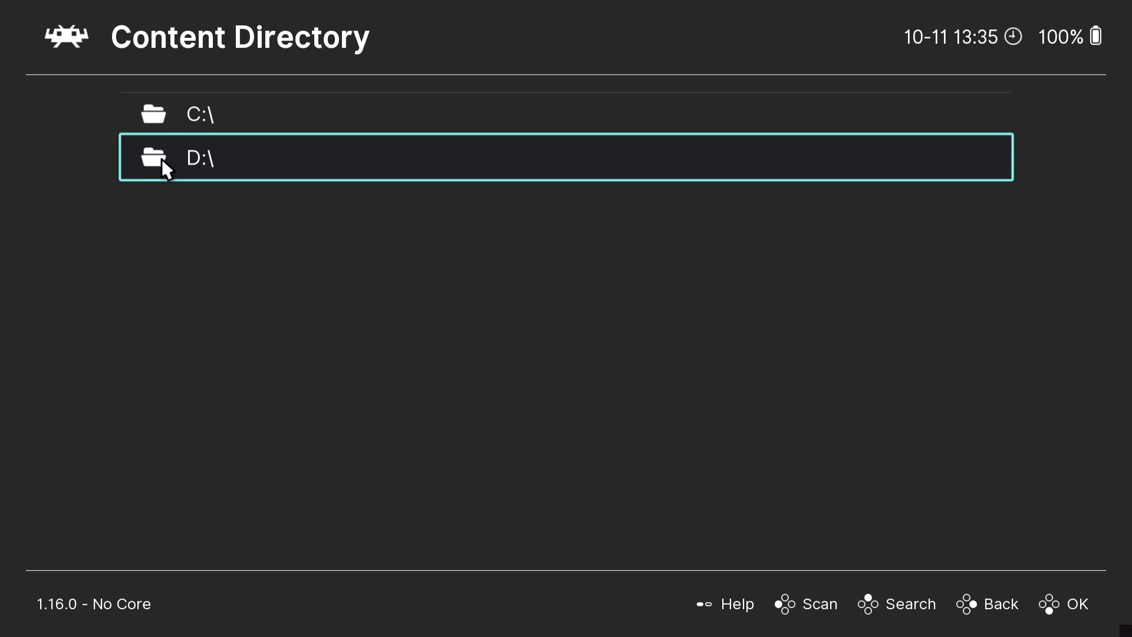
pyautogui.click(204, 153)
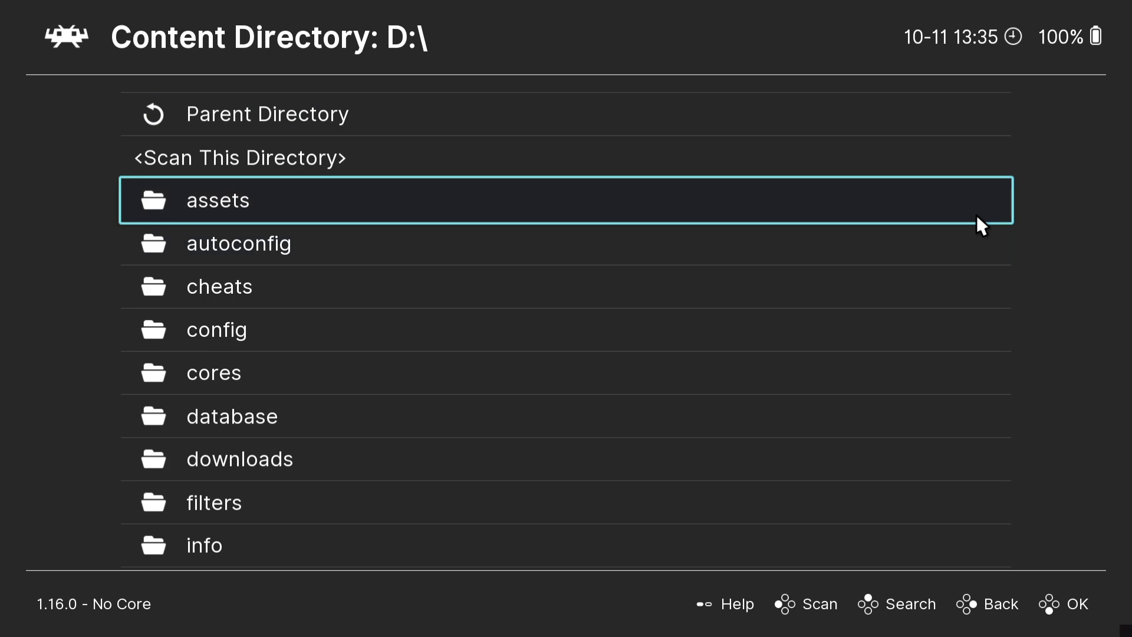
pyautogui.scroll(-12, 977, 216)
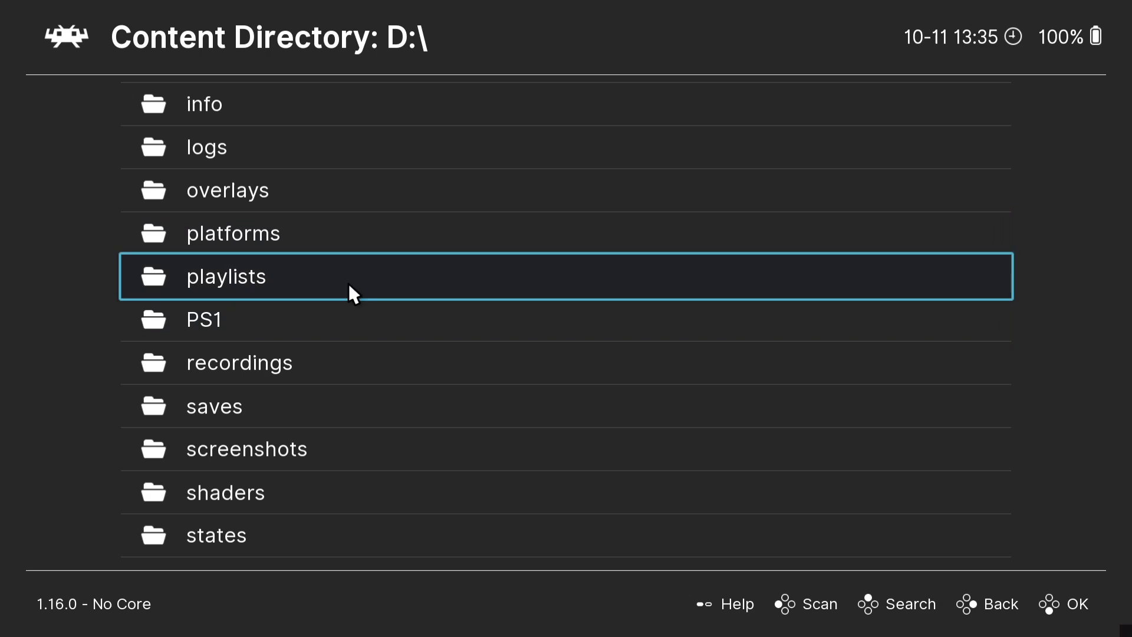
pyautogui.click(290, 314)
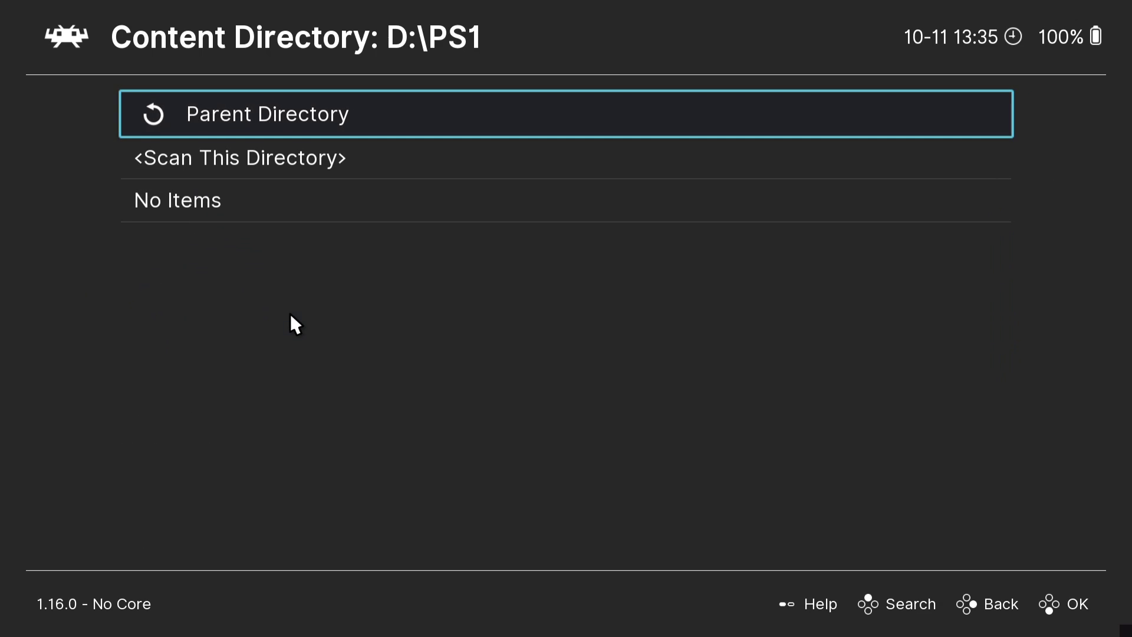
pyautogui.click(306, 154)
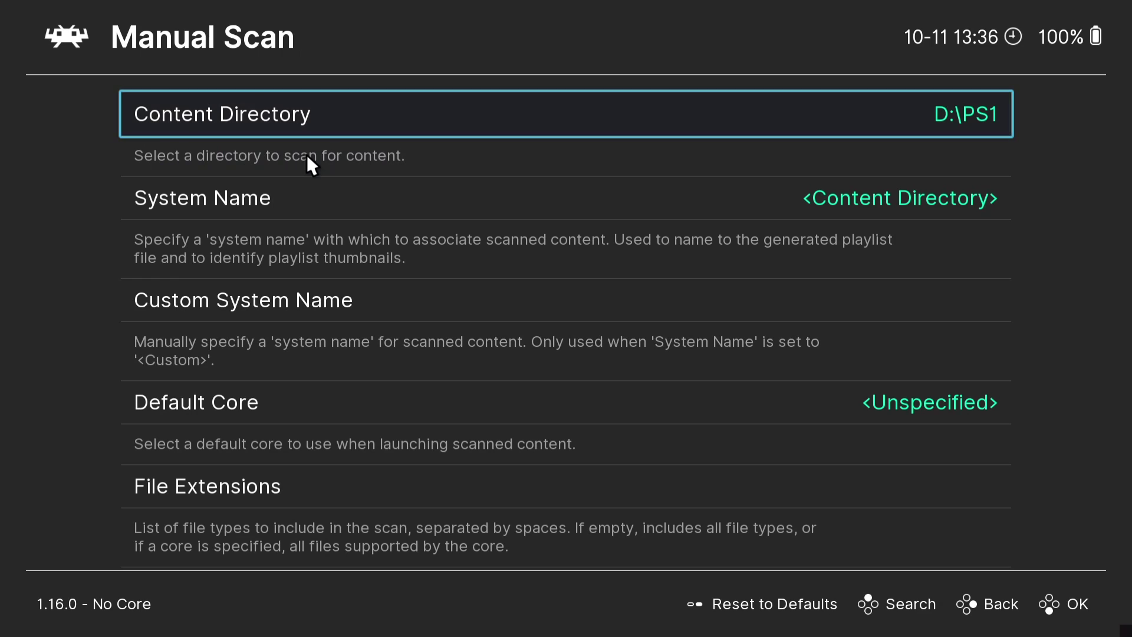
# Start the manual scan of the PS1 directory and check the entries in the resulting PS1 playlist.
pyautogui.press('Up')
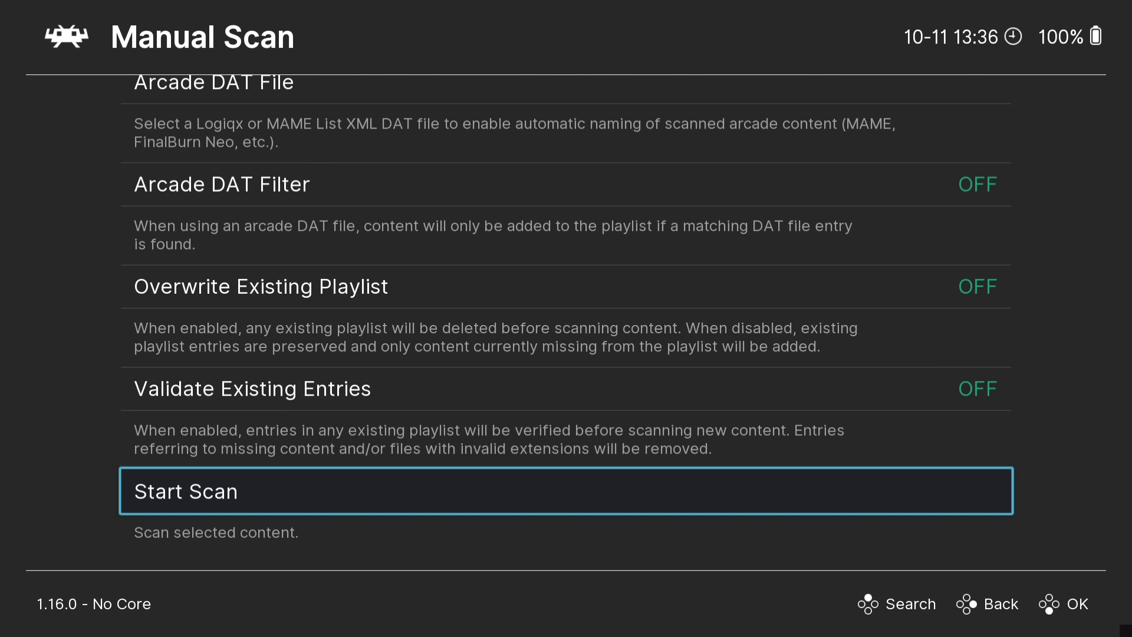
pyautogui.click(219, 482)
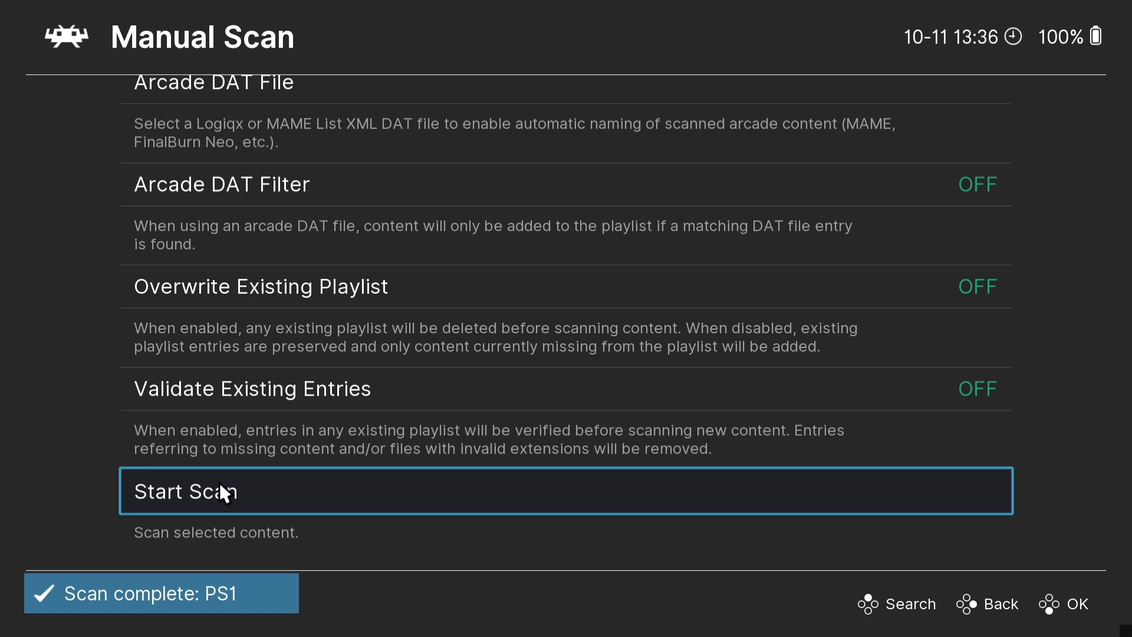
pyautogui.rightClick(219, 483)
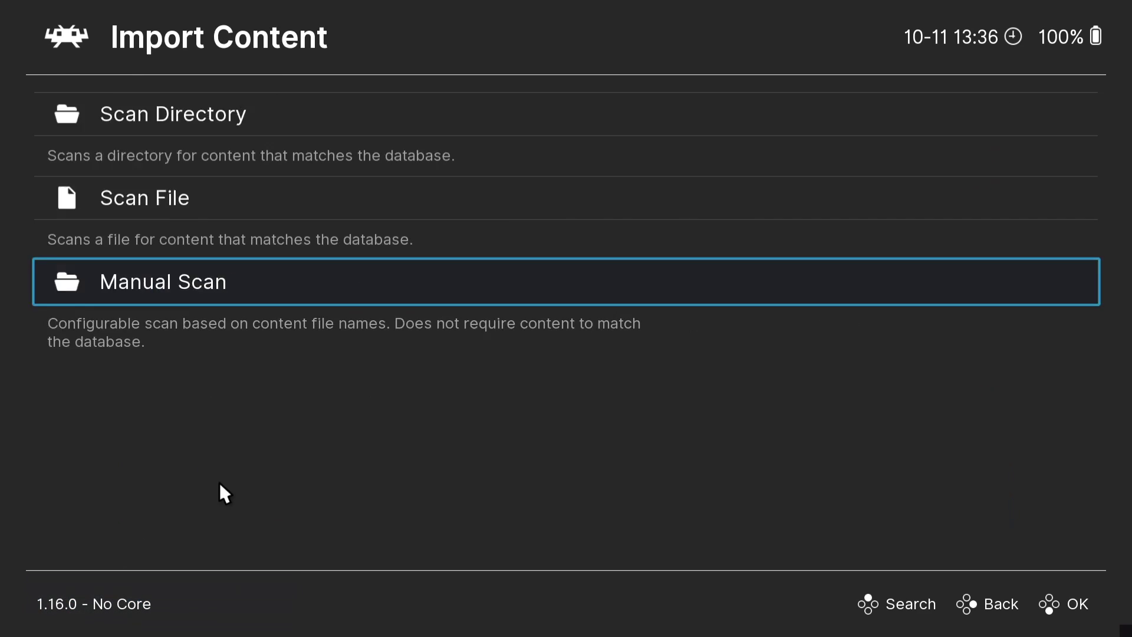
pyautogui.scroll(-3, 219, 483)
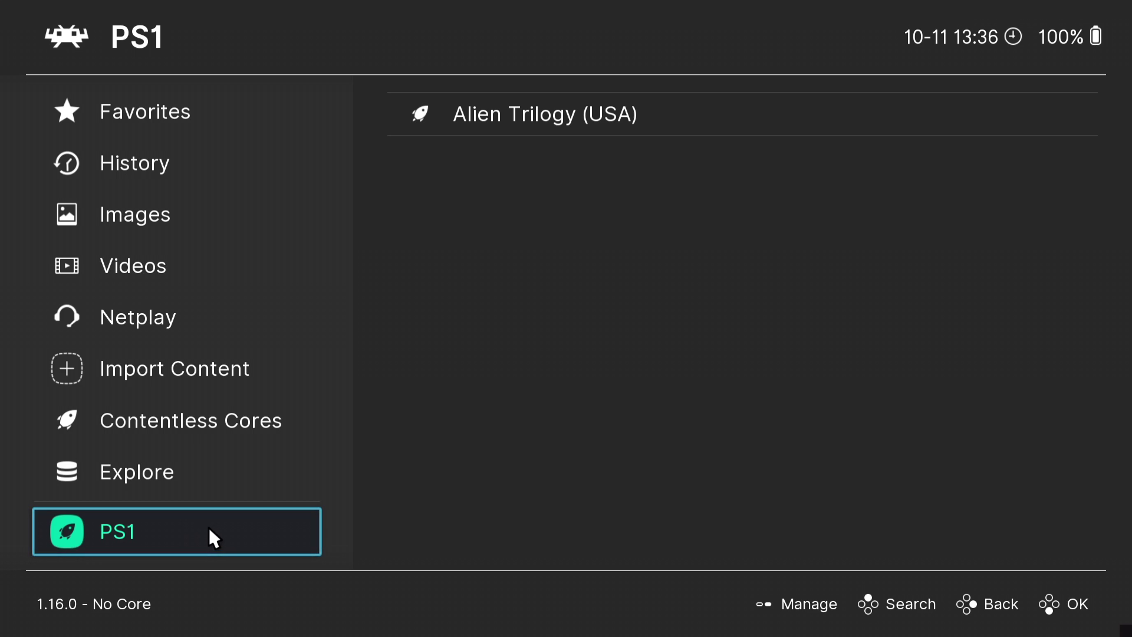
pyautogui.click(232, 512)
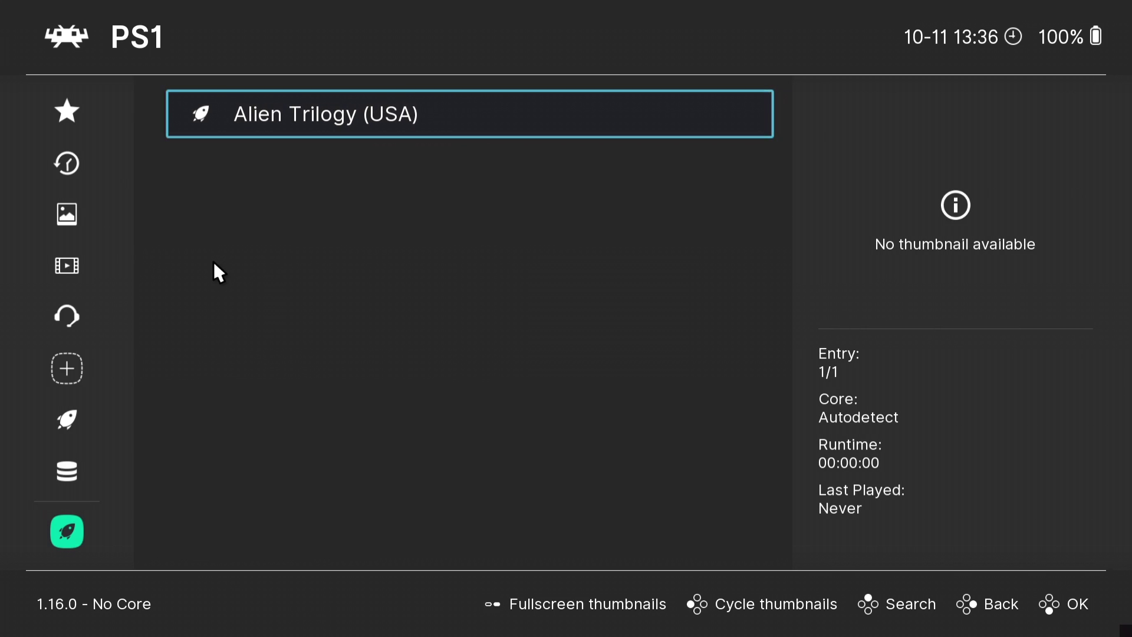
pyautogui.moveTo(87, 246)
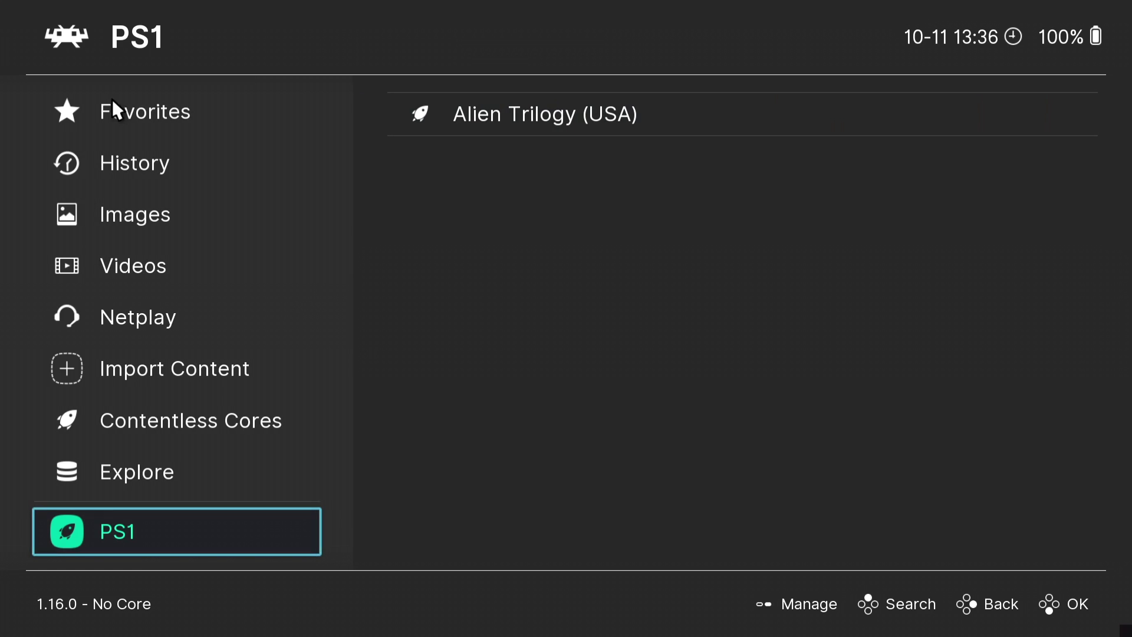
# Return to the Main Menu and open the Core Downloader in the Online Updater.
pyautogui.press('Up')
pyautogui.press('Up')
pyautogui.press('Up')
pyautogui.press('Up')
pyautogui.press('Up')
pyautogui.press('Up')
pyautogui.press('Up')
pyautogui.press('Up')
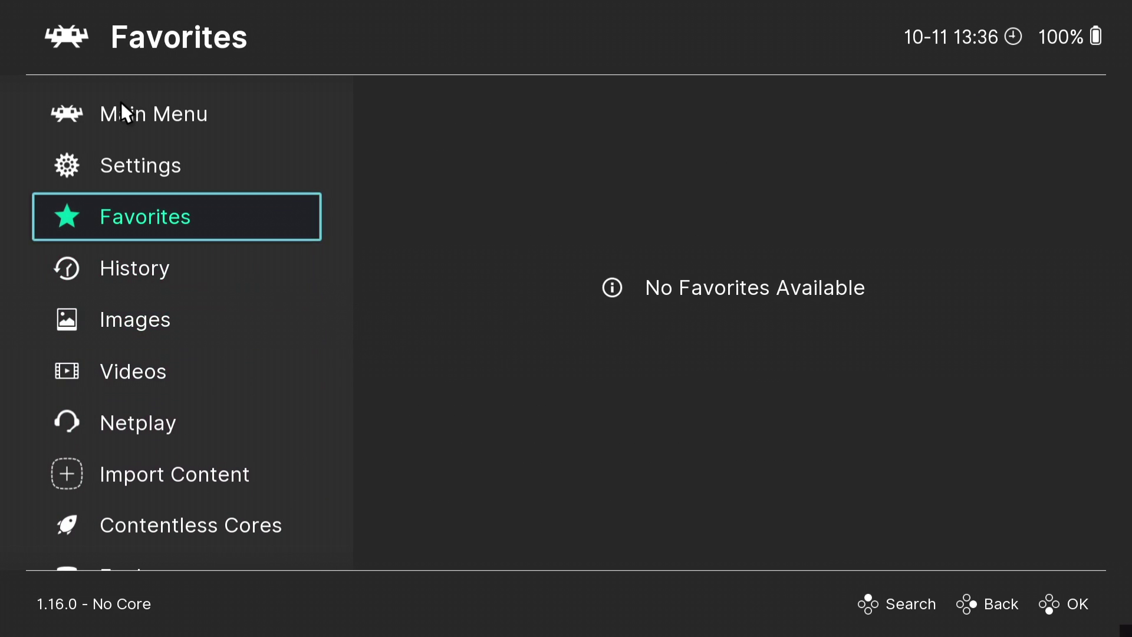
pyautogui.press('Up')
pyautogui.press('Up')
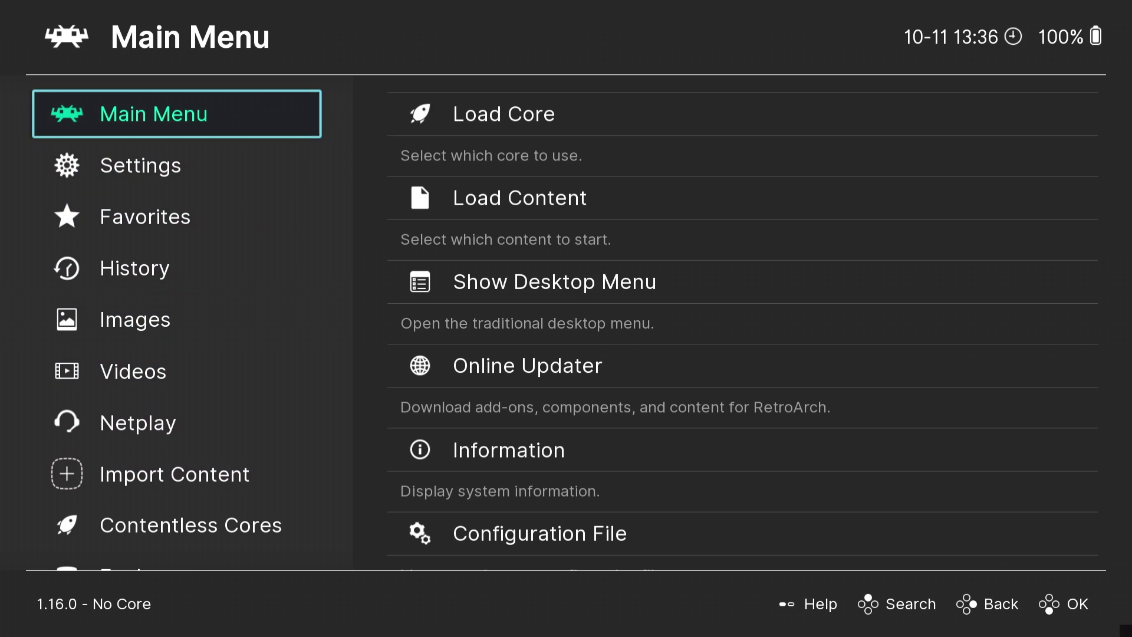
pyautogui.press('Right')
pyautogui.press('Down')
pyautogui.press('Down')
pyautogui.press('Down')
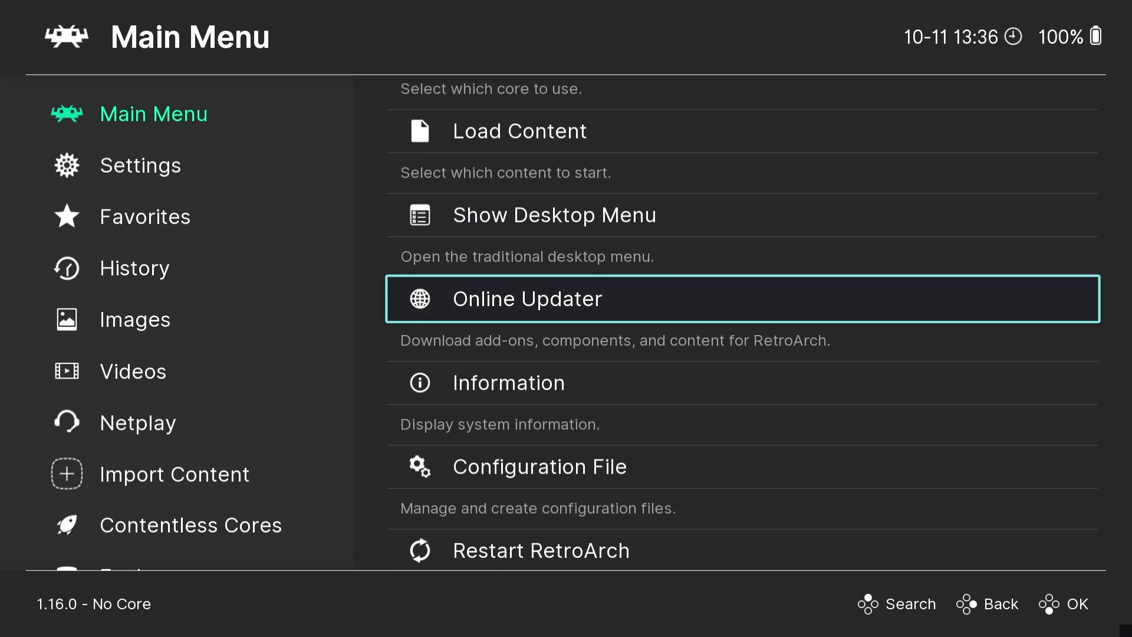
pyautogui.press('Left')
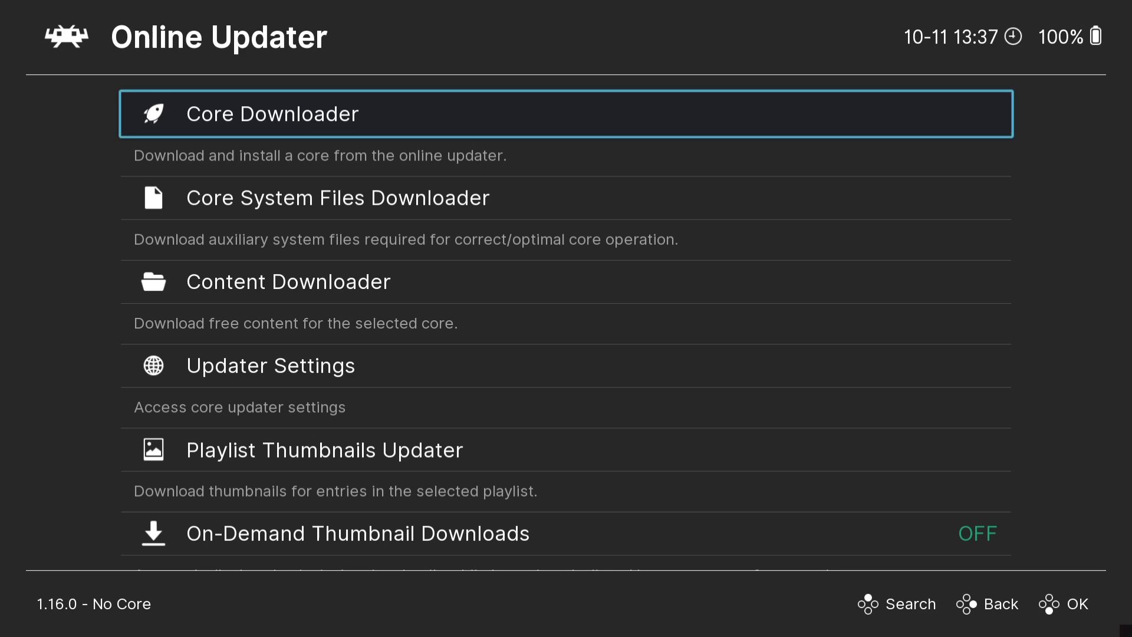
pyautogui.press('Return')
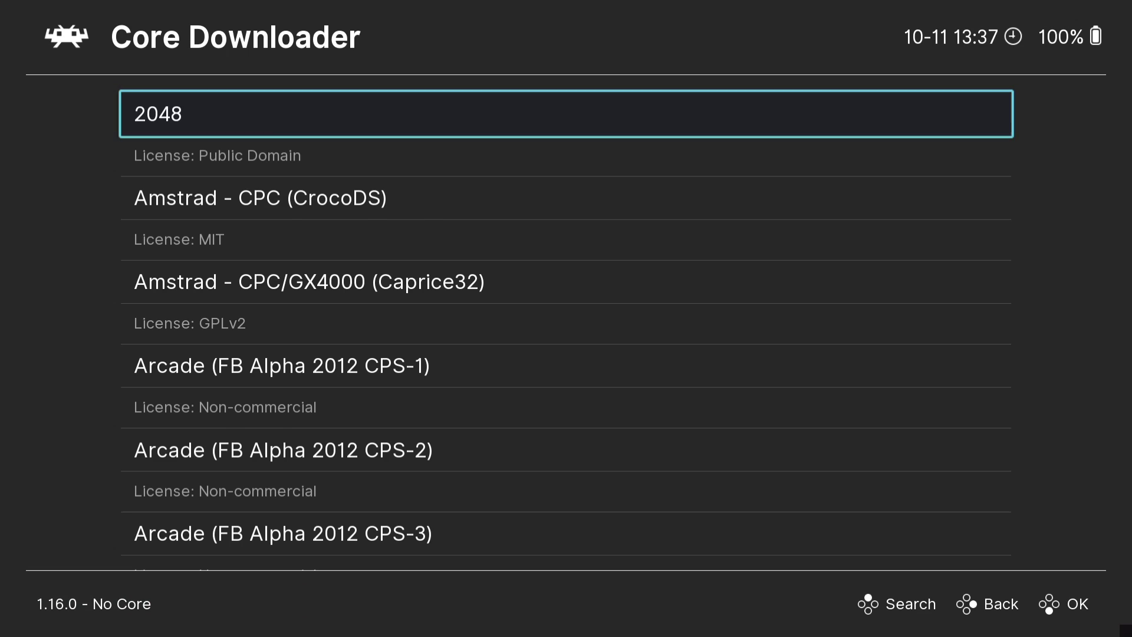
# Download the Sony - PlayStation (SwanStation) core and return to the Main Menu.
pyautogui.press('Down')
pyautogui.press('Down')
pyautogui.press('Down')
pyautogui.press('Down')
pyautogui.press('Down')
pyautogui.press('Down')
pyautogui.press('Down')
pyautogui.press('Down')
pyautogui.press('Down')
pyautogui.press('Down')
pyautogui.press('Down')
pyautogui.press('Down')
pyautogui.press('Down')
pyautogui.press('Down')
pyautogui.press('Down')
pyautogui.press('Down')
pyautogui.press('Down')
pyautogui.press('Down')
pyautogui.press('Down')
pyautogui.press('Down')
pyautogui.press('Down')
pyautogui.press('Down')
pyautogui.press('Down')
pyautogui.press('Down')
pyautogui.press('Down')
pyautogui.press('Down')
pyautogui.press('Down')
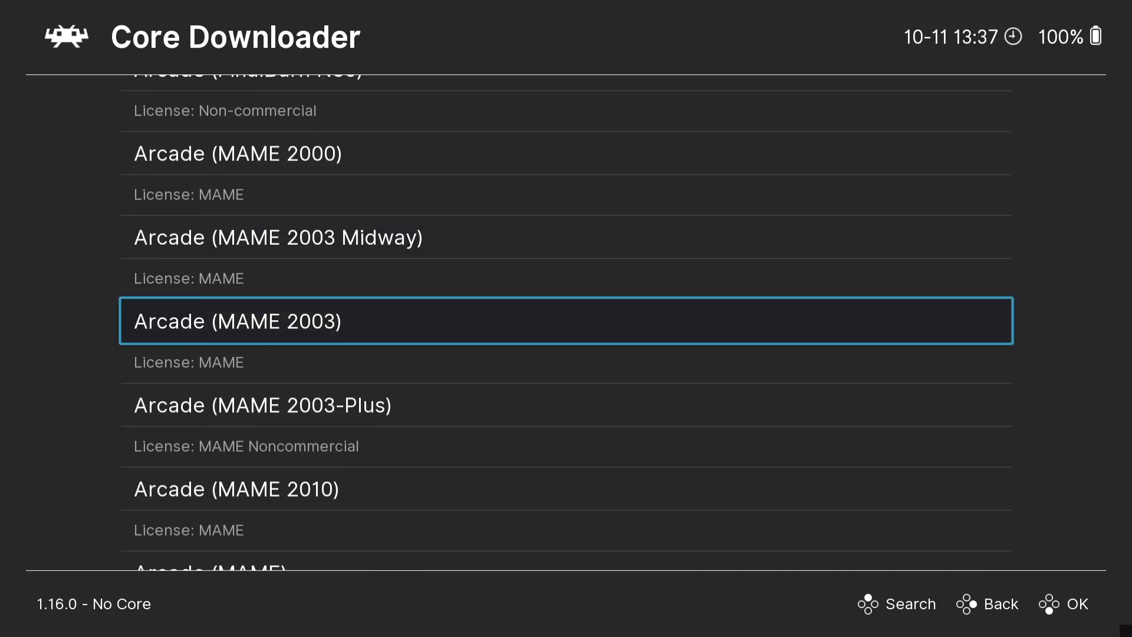
pyautogui.press('Down')
pyautogui.press('Down')
pyautogui.press('Down')
pyautogui.press('Down')
pyautogui.press('Down')
pyautogui.press('Down')
pyautogui.press('Down')
pyautogui.press('Down')
pyautogui.press('Down')
pyautogui.press('Down')
pyautogui.press('Down')
pyautogui.press('Down')
pyautogui.press('Down')
pyautogui.press('Down')
pyautogui.press('Down')
pyautogui.press('Down')
pyautogui.press('Down')
pyautogui.press('Down')
pyautogui.press('Down')
pyautogui.press('Down')
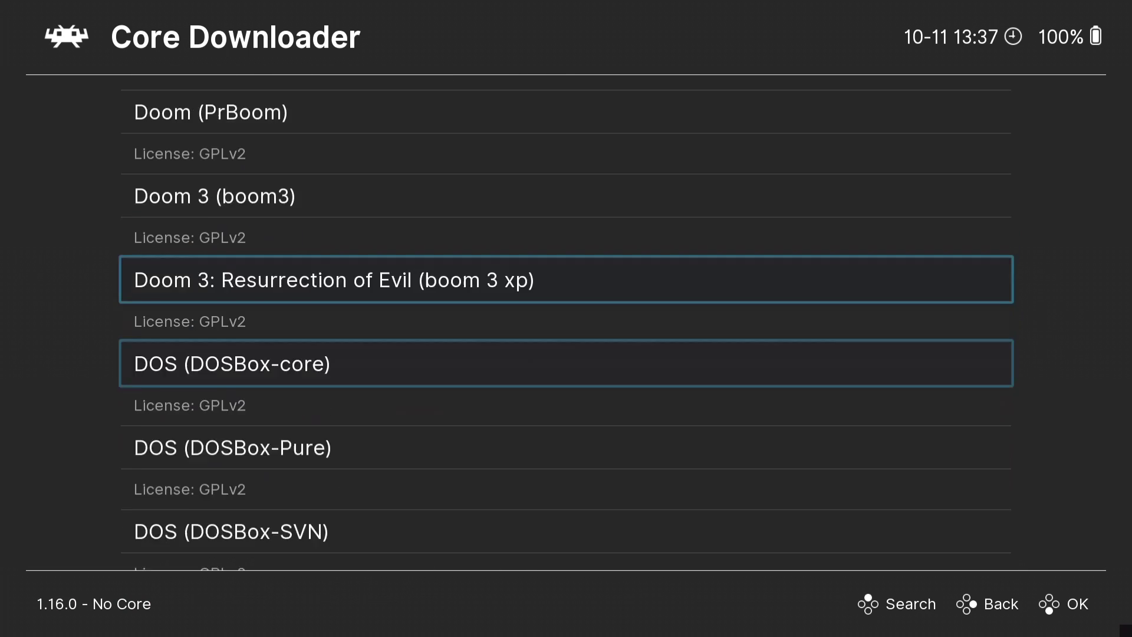
pyautogui.press('Down')
pyautogui.press('Down')
pyautogui.press('Down')
pyautogui.press('Down')
pyautogui.press('Down')
pyautogui.press('Down')
pyautogui.press('Down')
pyautogui.press('Down')
pyautogui.press('Down')
pyautogui.press('Down')
pyautogui.press('Down')
pyautogui.press('Down')
pyautogui.press('Down')
pyautogui.press('Down')
pyautogui.press('Down')
pyautogui.press('Down')
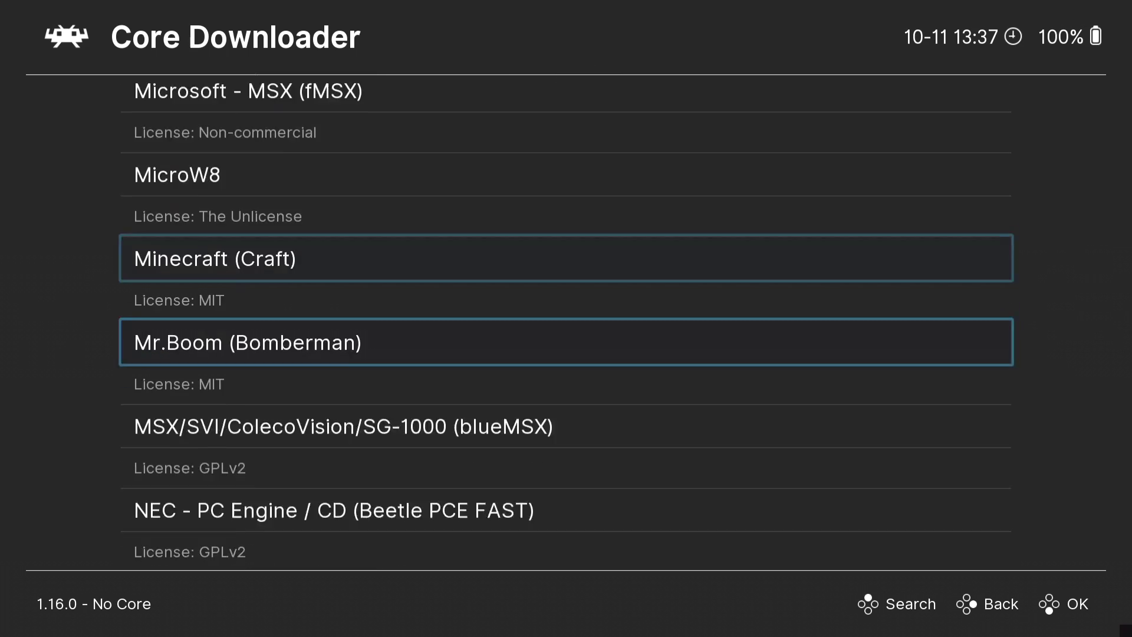
pyautogui.press('Down')
pyautogui.press('Down')
pyautogui.press('Down')
pyautogui.press('Down')
pyautogui.press('Down')
pyautogui.press('Down')
pyautogui.press('Down')
pyautogui.press('Down')
pyautogui.press('Down')
pyautogui.press('Down')
pyautogui.press('Down')
pyautogui.press('Down')
pyautogui.press('Down')
pyautogui.press('Down')
pyautogui.press('Down')
pyautogui.press('Down')
pyautogui.press('Down')
pyautogui.press('Down')
pyautogui.press('Down')
pyautogui.press('Down')
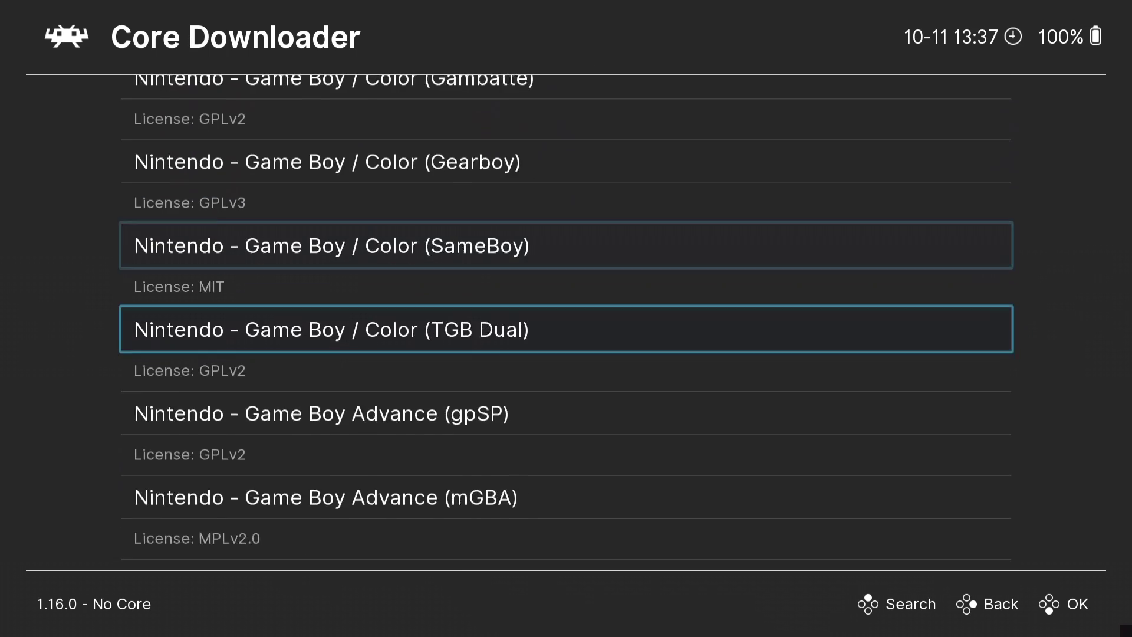
pyautogui.press('Down')
pyautogui.press('Down')
pyautogui.press('Down')
pyautogui.press('Down')
pyautogui.press('Down')
pyautogui.press('Down')
pyautogui.press('Down')
pyautogui.press('Down')
pyautogui.press('Down')
pyautogui.press('Down')
pyautogui.press('Down')
pyautogui.press('Down')
pyautogui.press('Down')
pyautogui.press('Down')
pyautogui.press('Down')
pyautogui.press('Down')
pyautogui.press('Down')
pyautogui.press('Down')
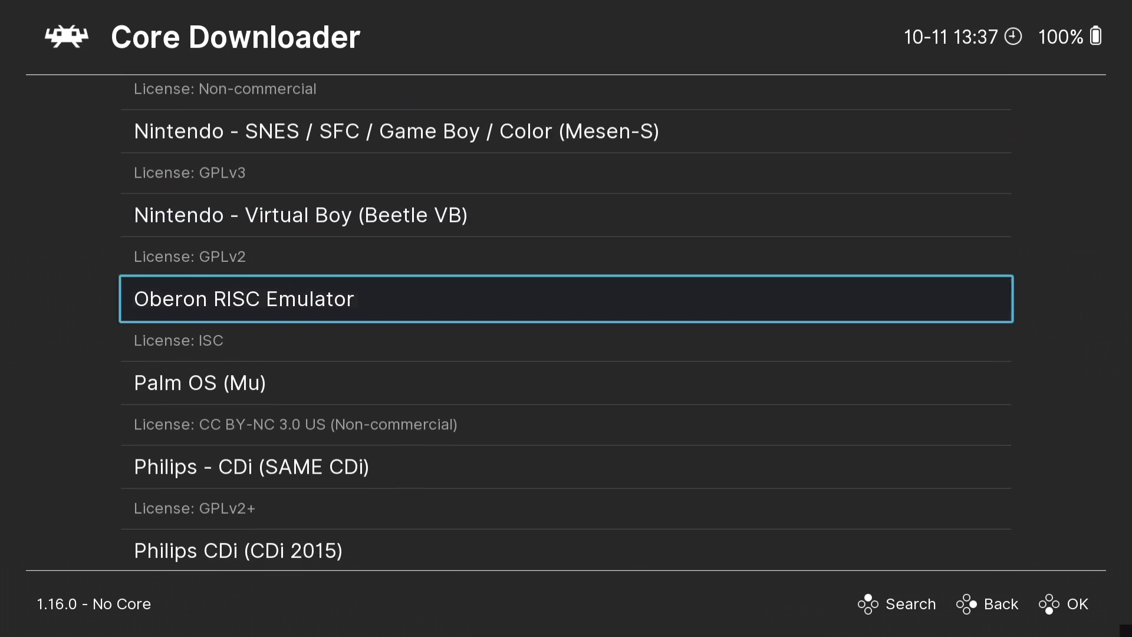
pyautogui.press('Down')
pyautogui.press('Down')
pyautogui.press('Down')
pyautogui.press('Down')
pyautogui.press('Down')
pyautogui.press('Down')
pyautogui.press('Down')
pyautogui.press('Down')
pyautogui.press('Down')
pyautogui.press('Down')
pyautogui.press('Down')
pyautogui.press('Down')
pyautogui.press('Down')
pyautogui.press('Down')
pyautogui.press('Down')
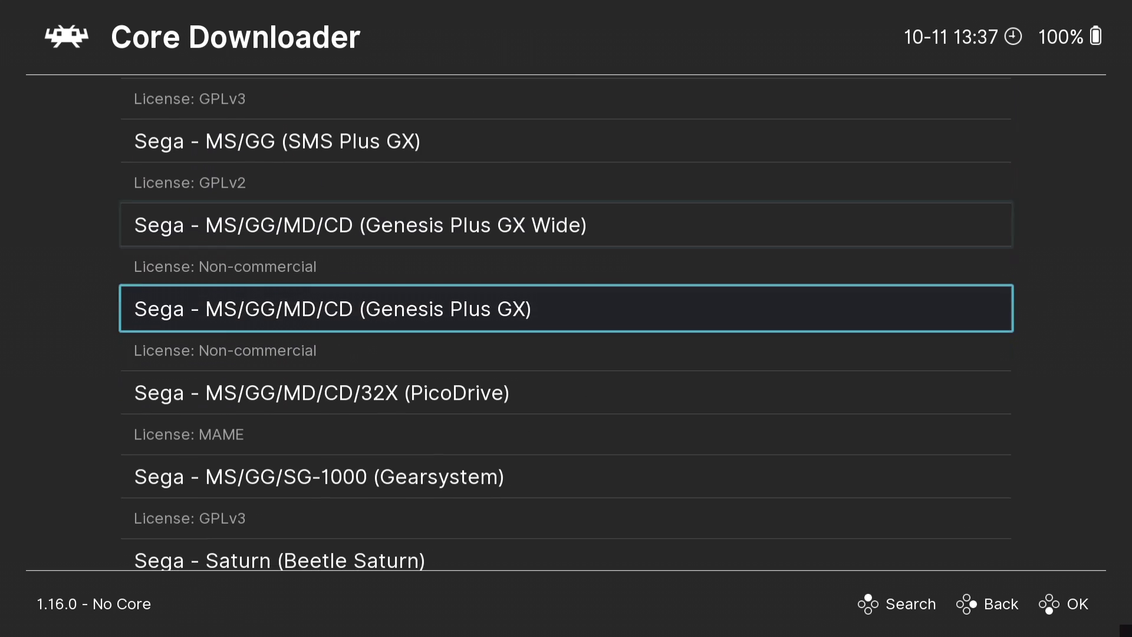
pyautogui.press('Down')
pyautogui.press('Down')
pyautogui.press('Down')
pyautogui.press('Down')
pyautogui.press('Down')
pyautogui.press('Down')
pyautogui.press('Down')
pyautogui.press('Down')
pyautogui.press('Down')
pyautogui.press('Down')
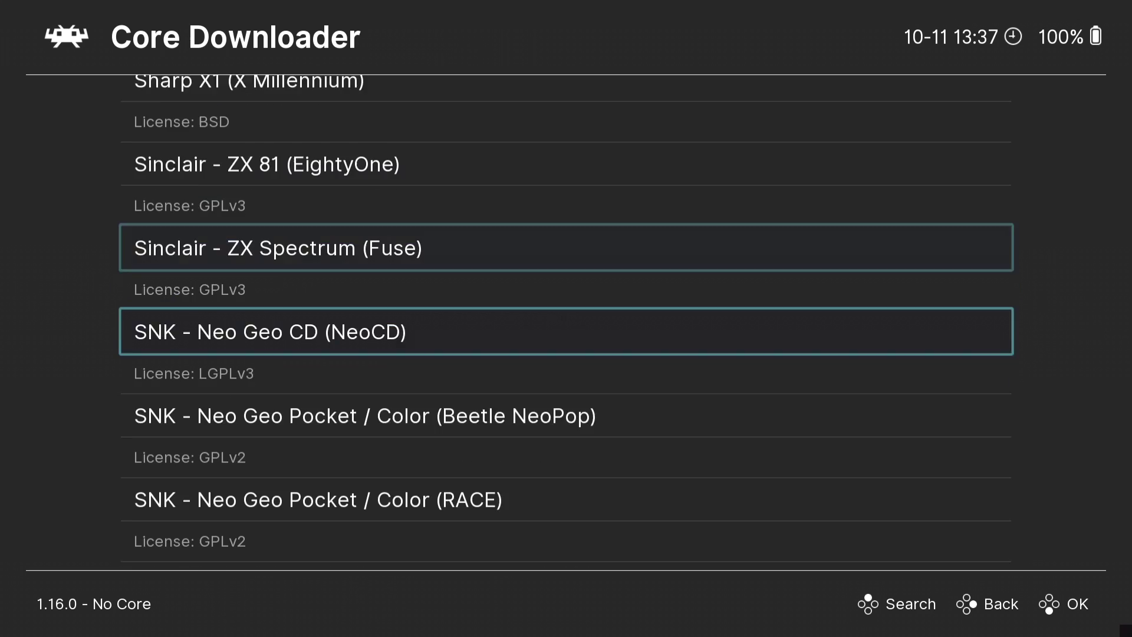
pyautogui.press('Up')
pyautogui.press('Up')
pyautogui.press('Up')
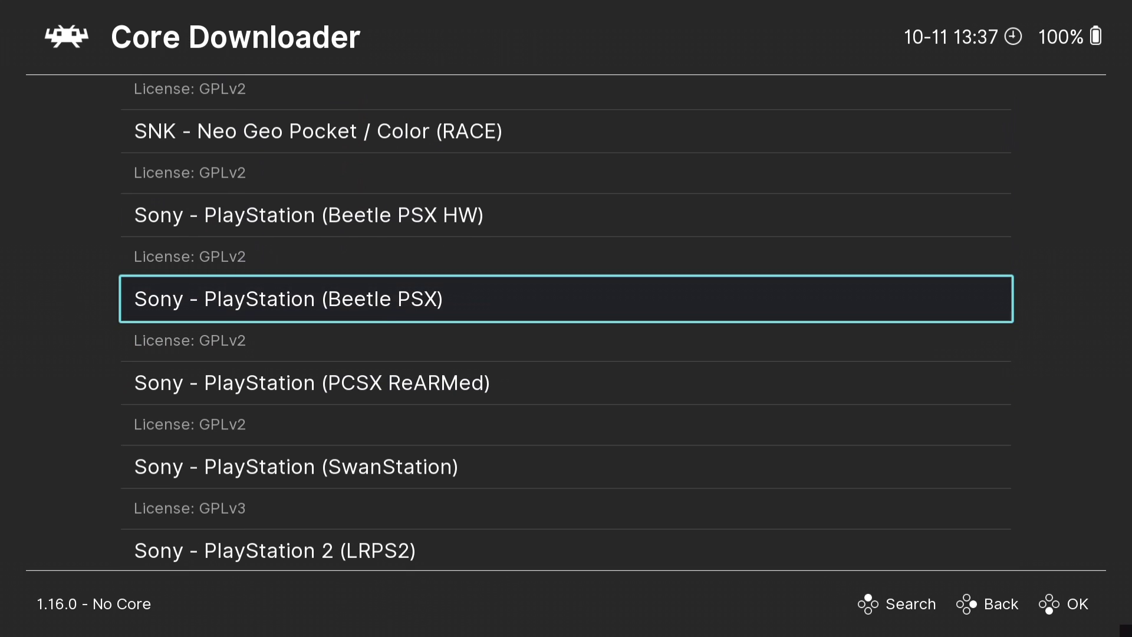
pyautogui.press('Up')
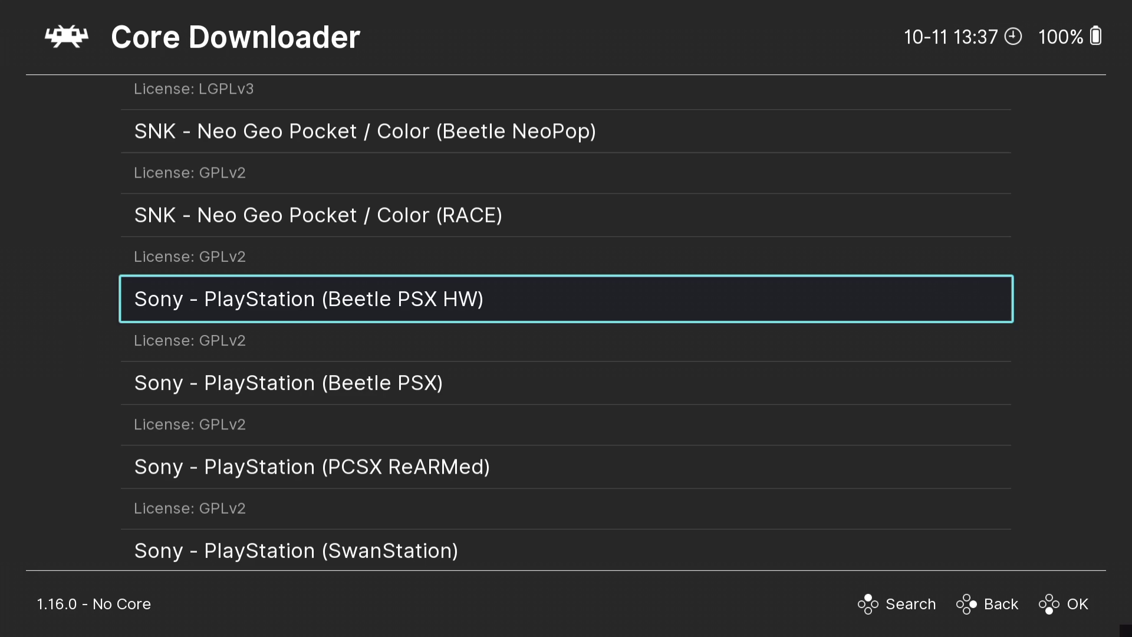
pyautogui.press('Down')
pyautogui.press('Down')
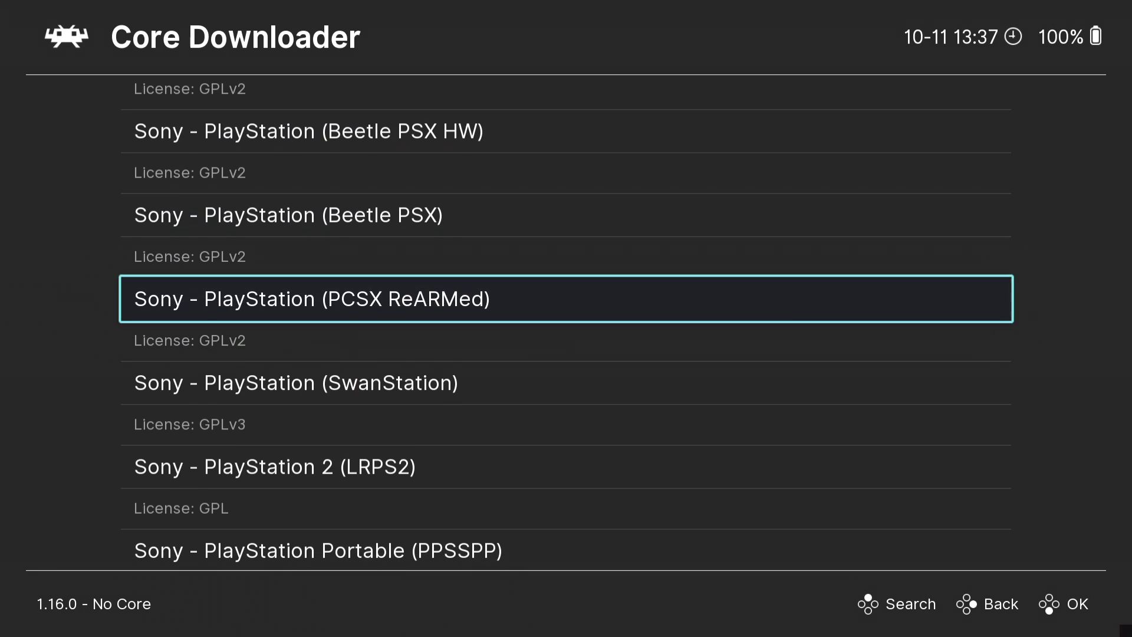
pyautogui.press('Down')
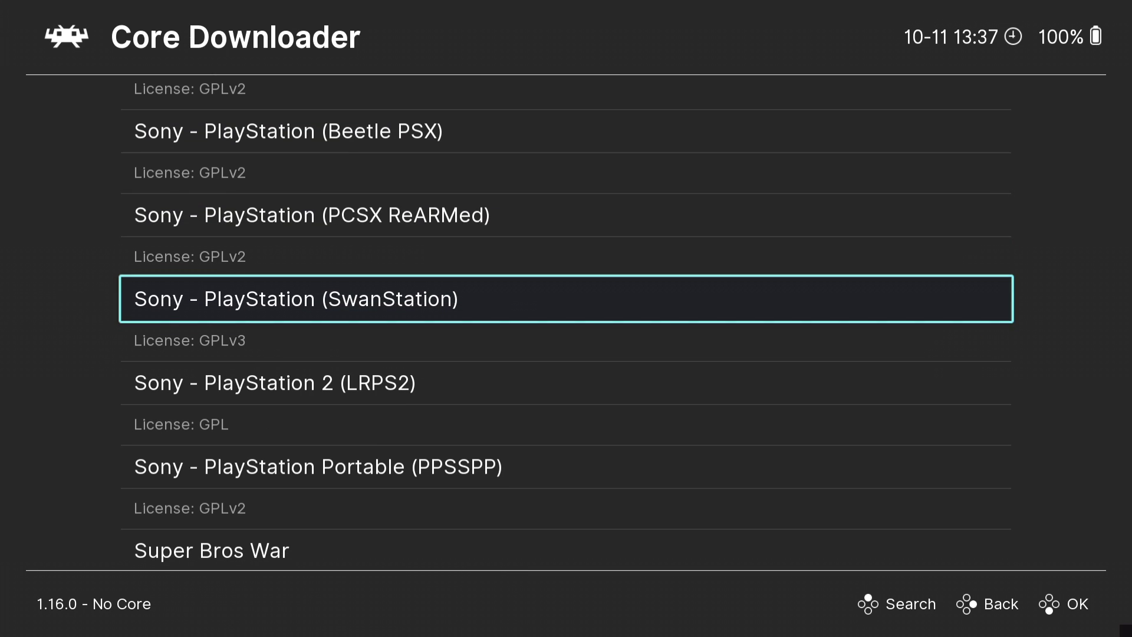
pyautogui.press('Return')
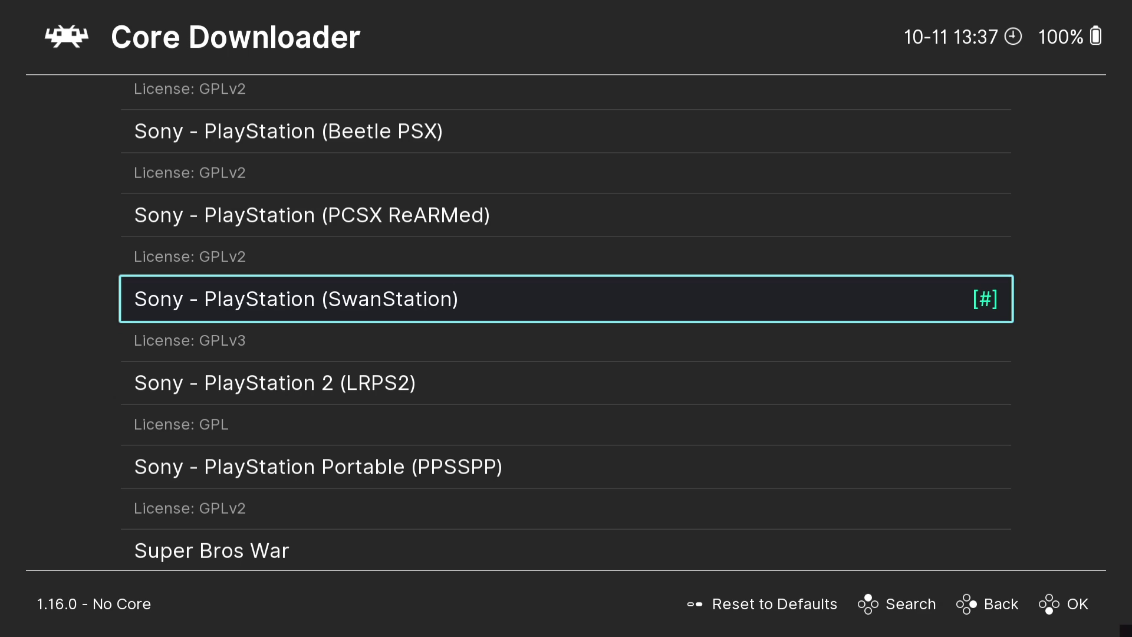
pyautogui.press('BackSpace')
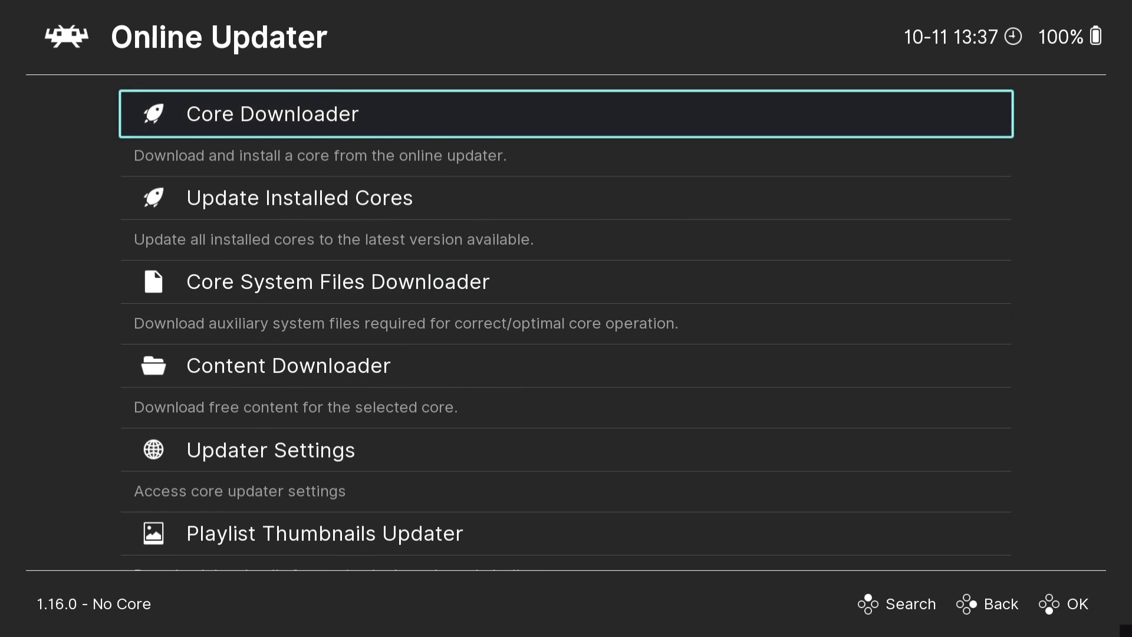
pyautogui.press('BackSpace')
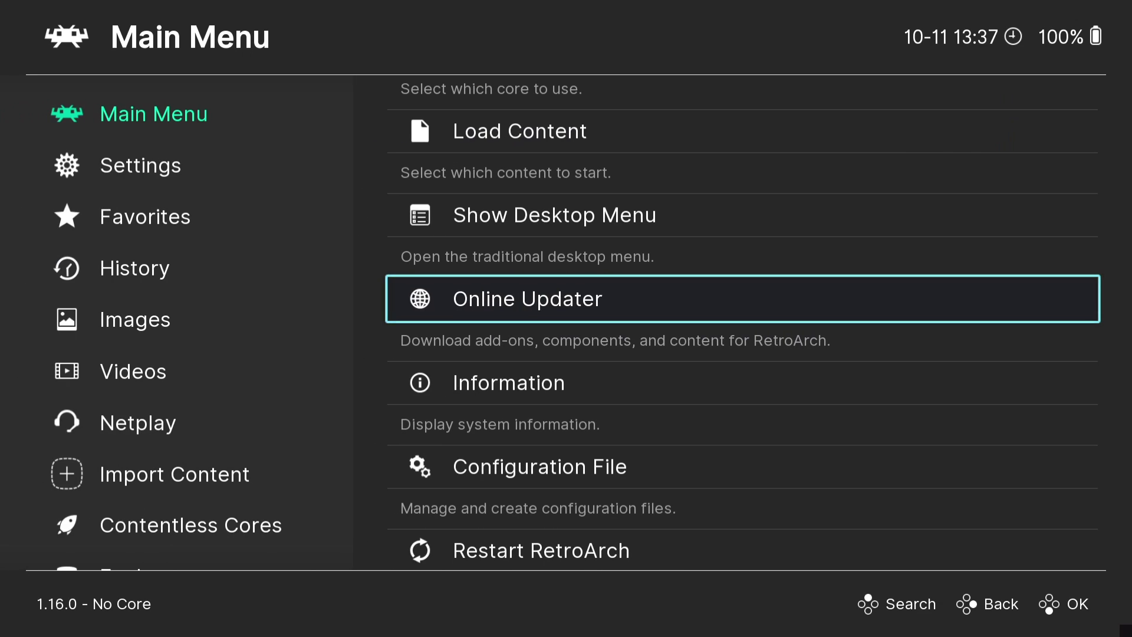
# Open the PS1 playlist and select the Alien Trilogy (USA) entry.
pyautogui.press('Left')
pyautogui.press('Down')
pyautogui.press('Down')
pyautogui.press('Down')
pyautogui.press('Down')
pyautogui.press('Down')
pyautogui.press('Down')
pyautogui.press('Down')
pyautogui.press('Down')
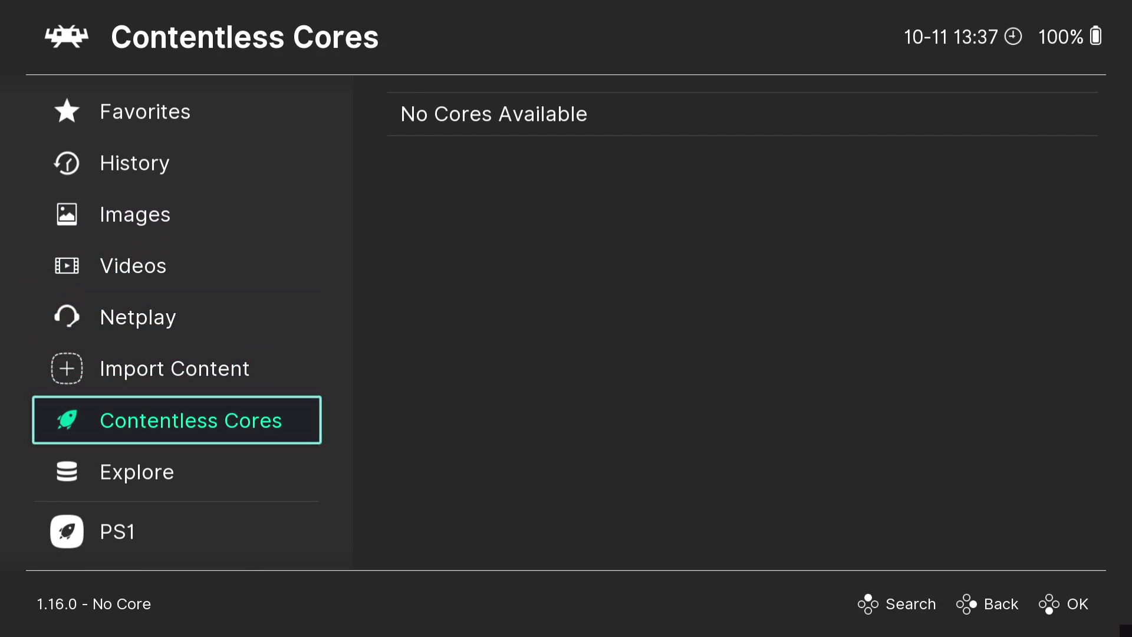
pyautogui.press('Down')
pyautogui.press('Down')
pyautogui.press('Right')
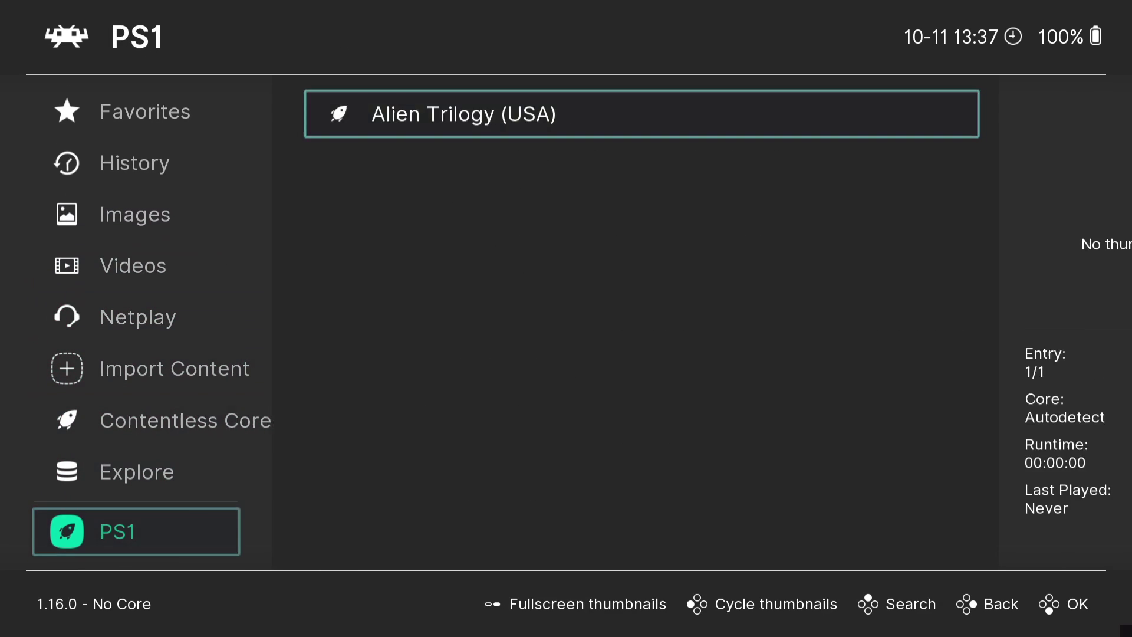
# Set the core association of the Alien Trilogy (USA) entry to Sony - PlayStation (SwanStation).
pyautogui.press('Return')
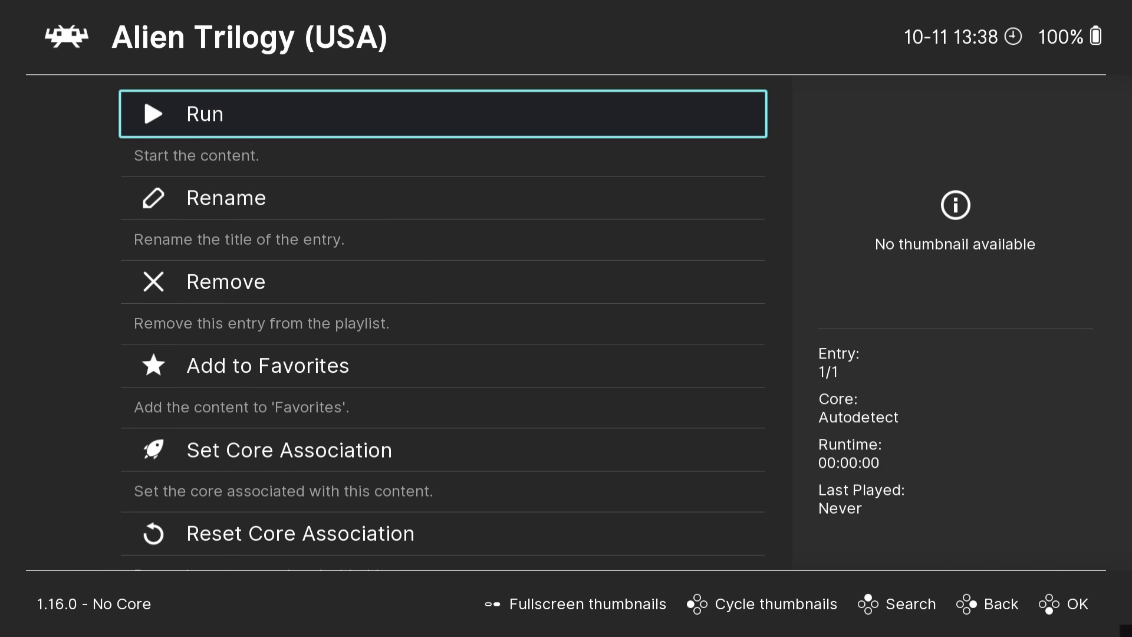
pyautogui.press('Down')
pyautogui.press('Down')
pyautogui.press('Down')
pyautogui.press('Down')
pyautogui.press('Down')
pyautogui.press('Up')
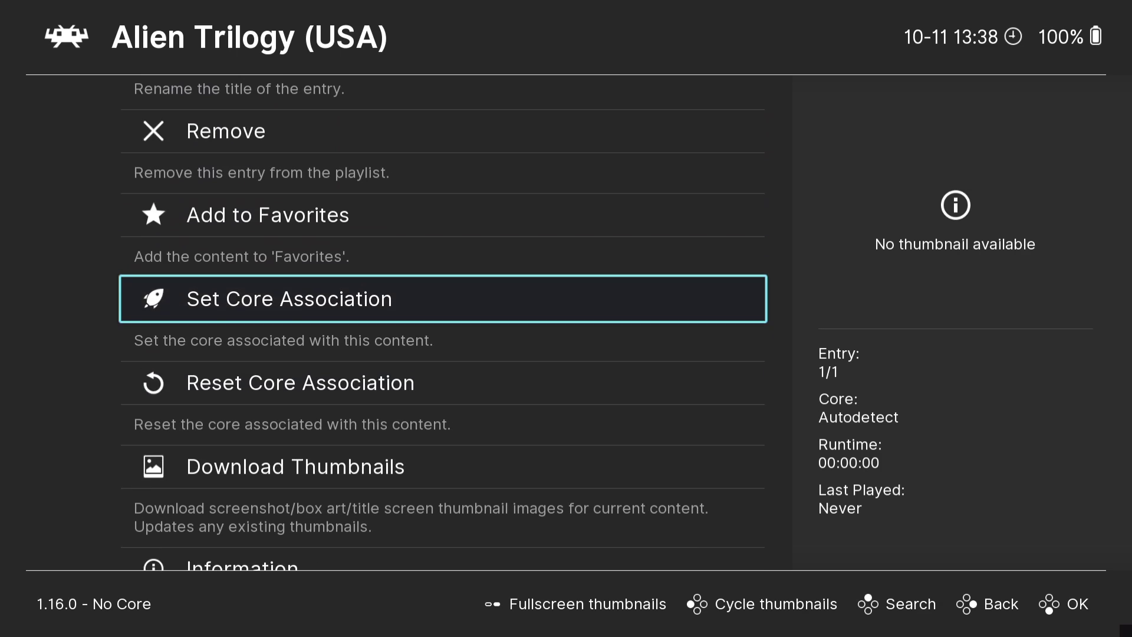
pyautogui.press('Return')
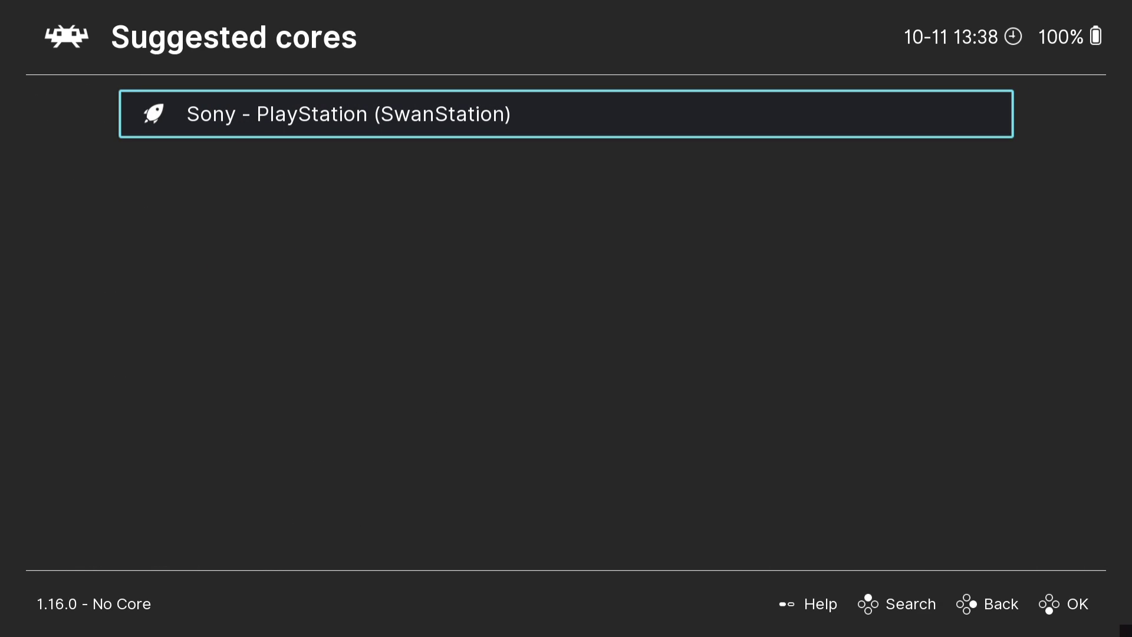
pyautogui.press('Return')
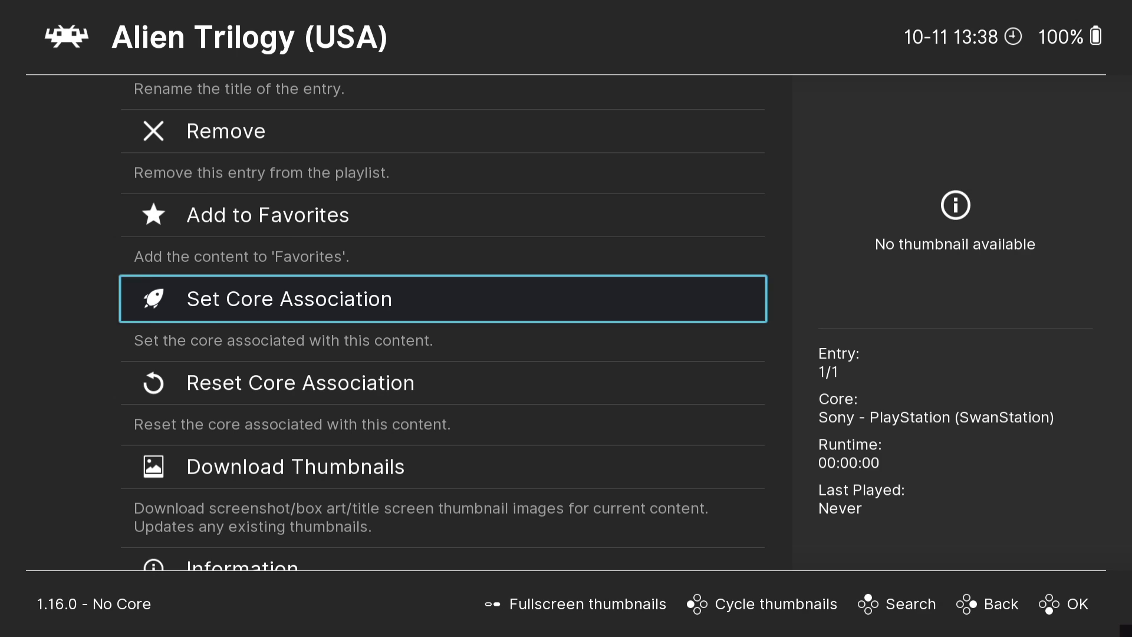
# Run the Alien Trilogy (USA) entry from its playlist options.
pyautogui.press('Up')
pyautogui.press('Up')
pyautogui.press('Up')
pyautogui.press('Up')
pyautogui.hotkey('alt', 'Tab')
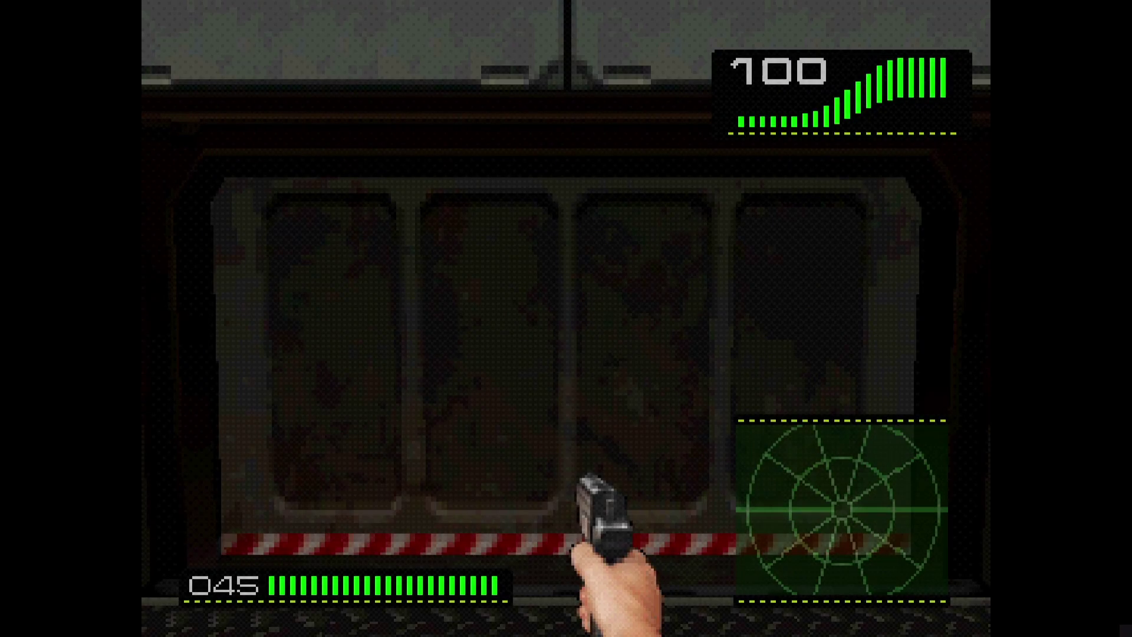
pyautogui.press('Up')
pyautogui.press('space')
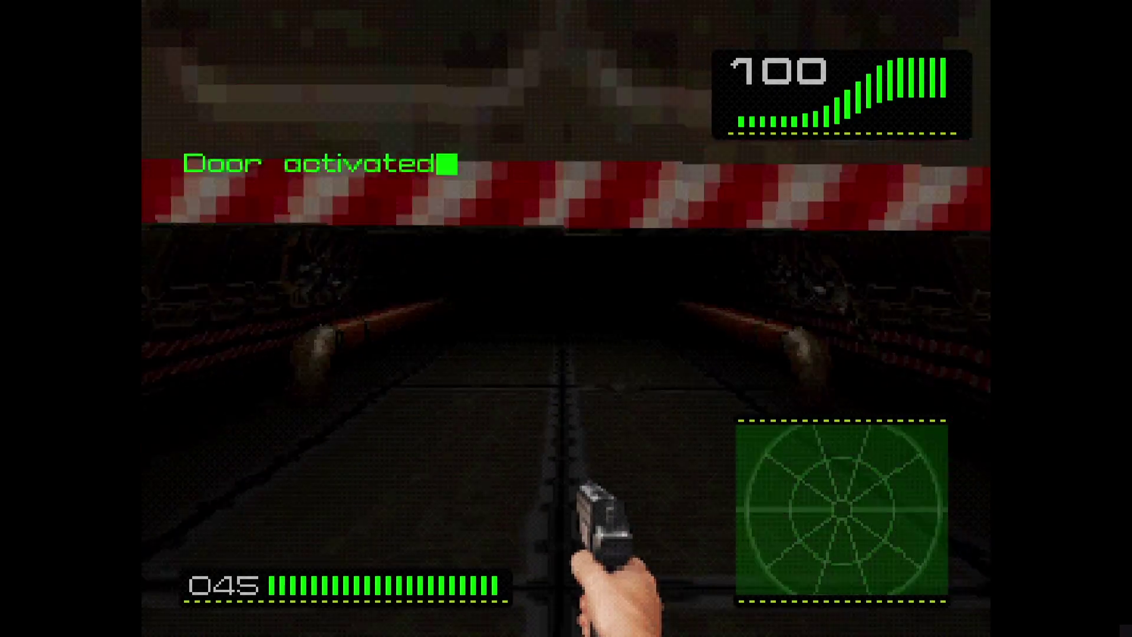
pyautogui.press('Up')
pyautogui.press('Right')
pyautogui.press('ctrl')
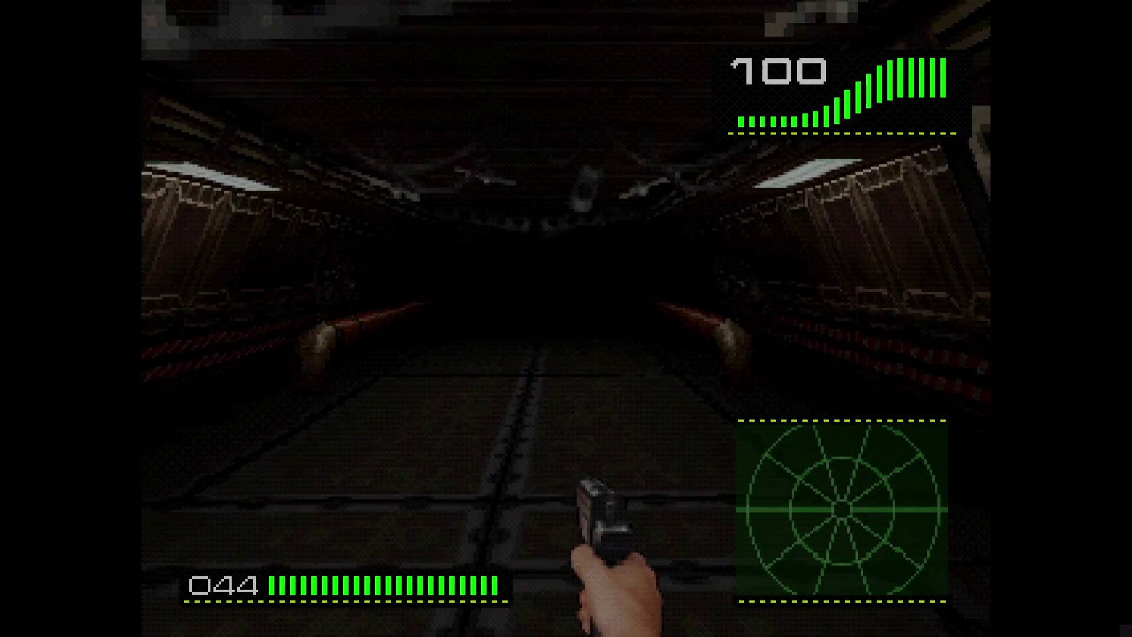
pyautogui.press('Up')
pyautogui.press('Up')
pyautogui.press('ctrl')
pyautogui.press('ctrl')
pyautogui.press('ctrl')
pyautogui.press('ctrl')
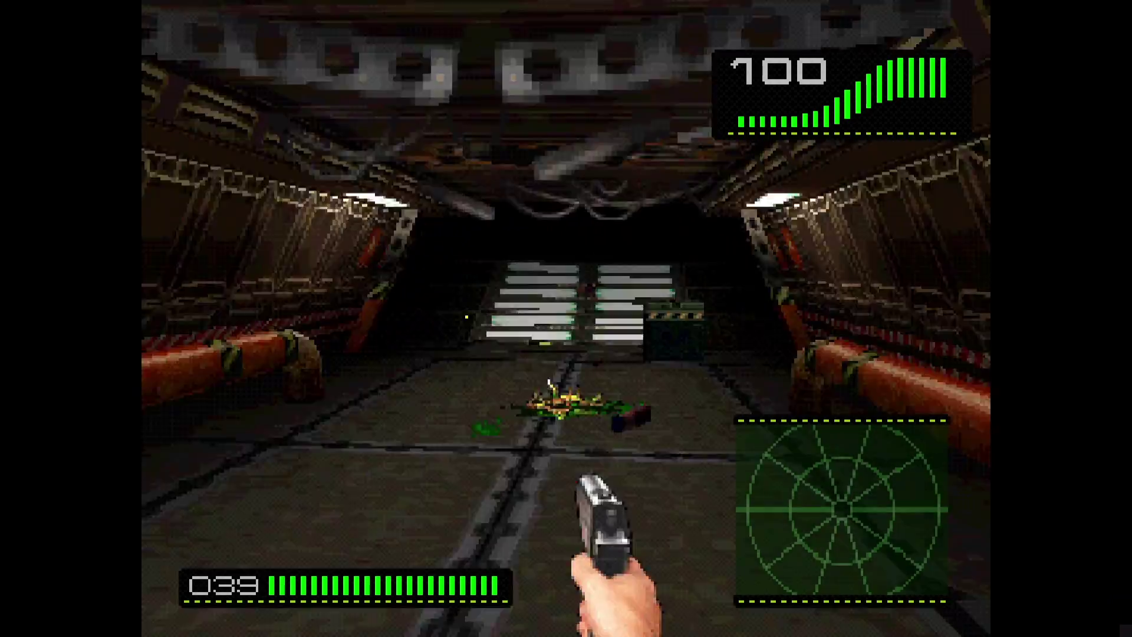
pyautogui.press('Up')
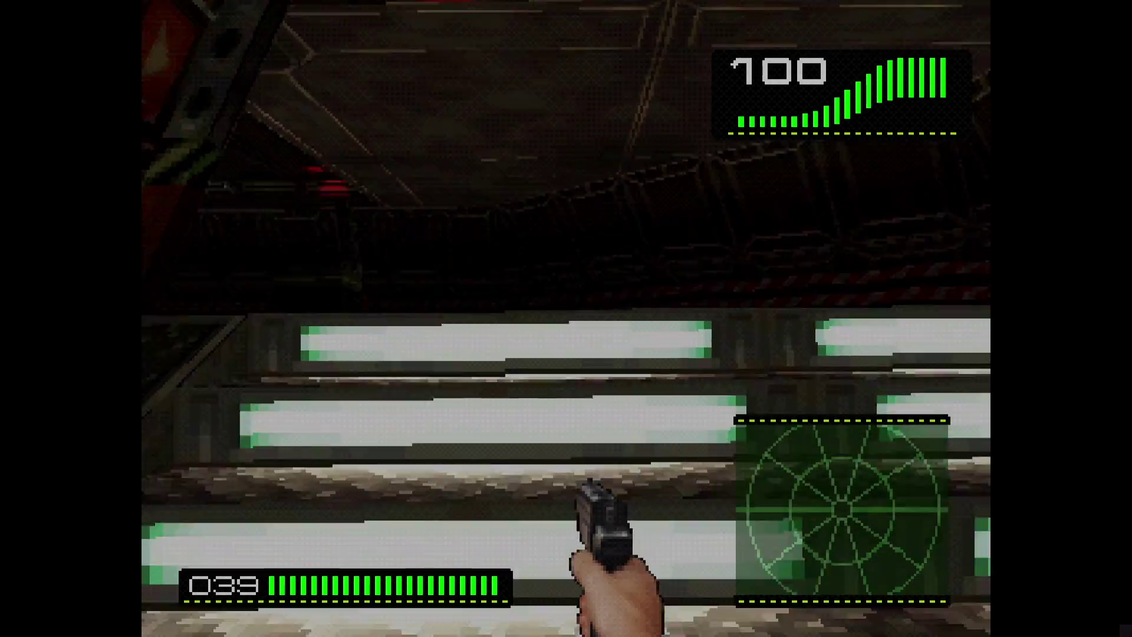
pyautogui.press('Left')
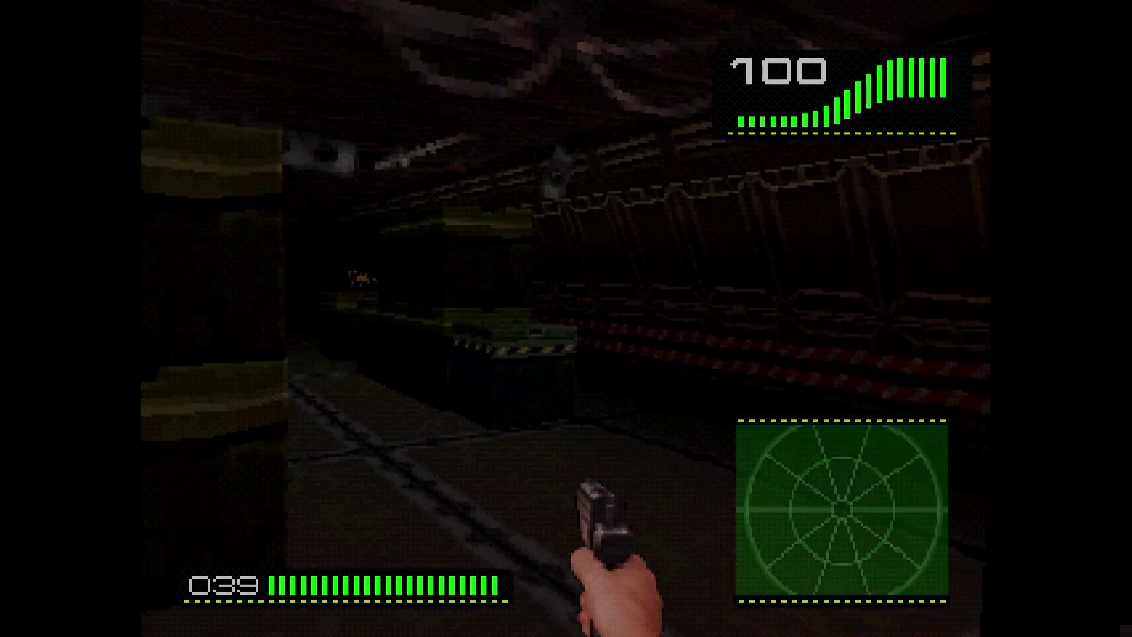
pyautogui.press('Right')
pyautogui.press('ctrl')
pyautogui.press('ctrl')
pyautogui.press('ctrl')
pyautogui.press('ctrl')
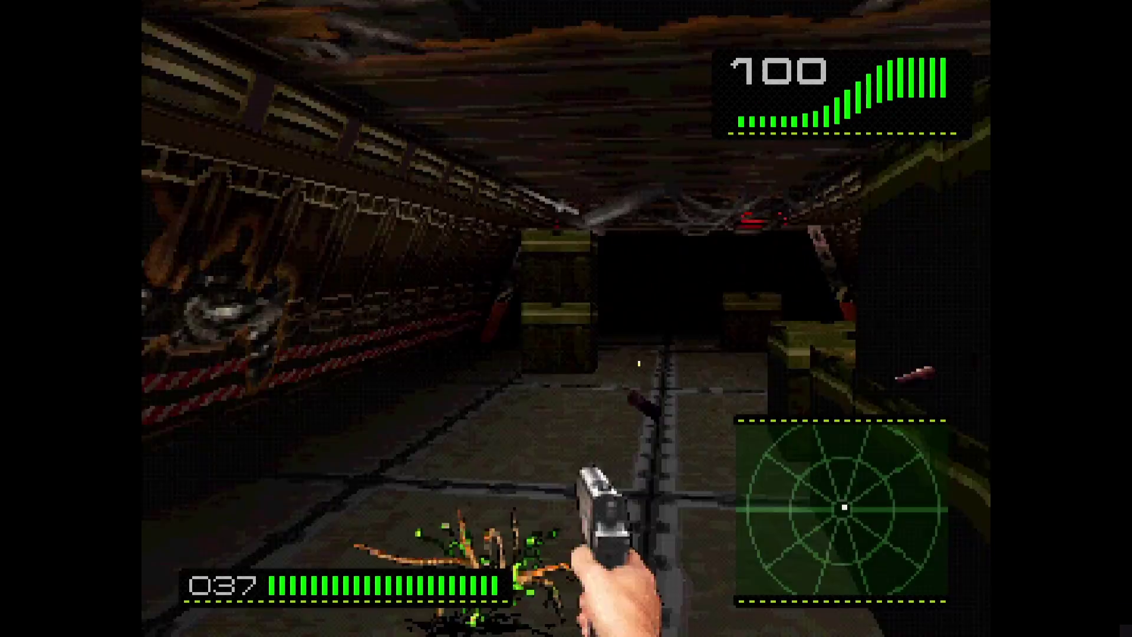
pyautogui.press('Down')
pyautogui.press('Left')
pyautogui.press('Left')
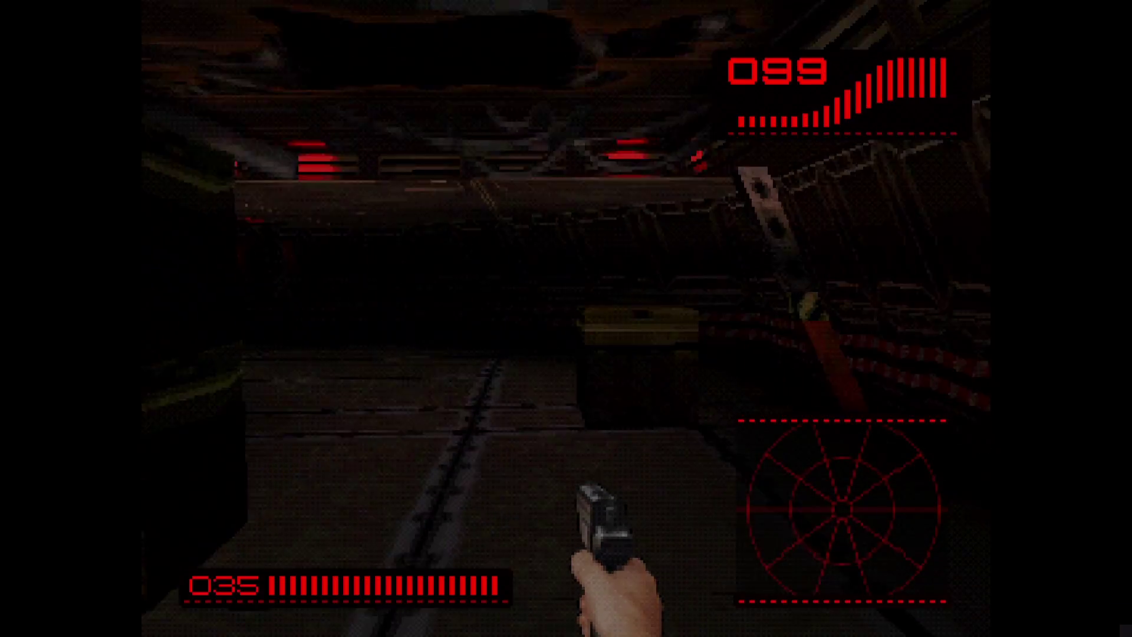
pyautogui.press('Left')
pyautogui.press('Right')
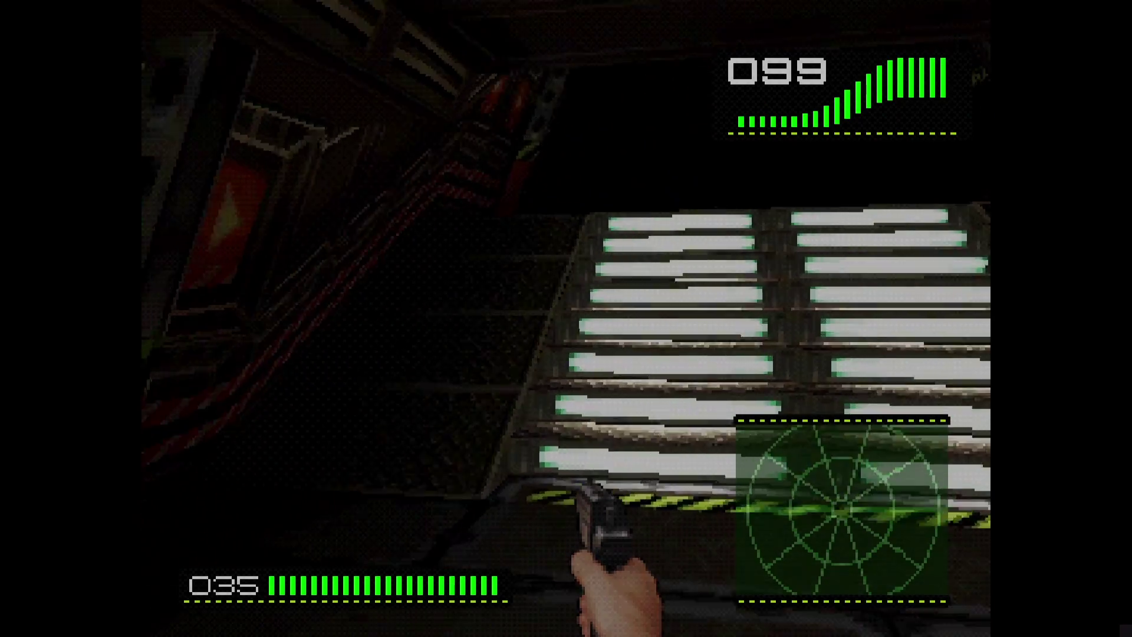
pyautogui.press('Up')
pyautogui.press('ctrl')
pyautogui.press('ctrl')
pyautogui.press('ctrl')
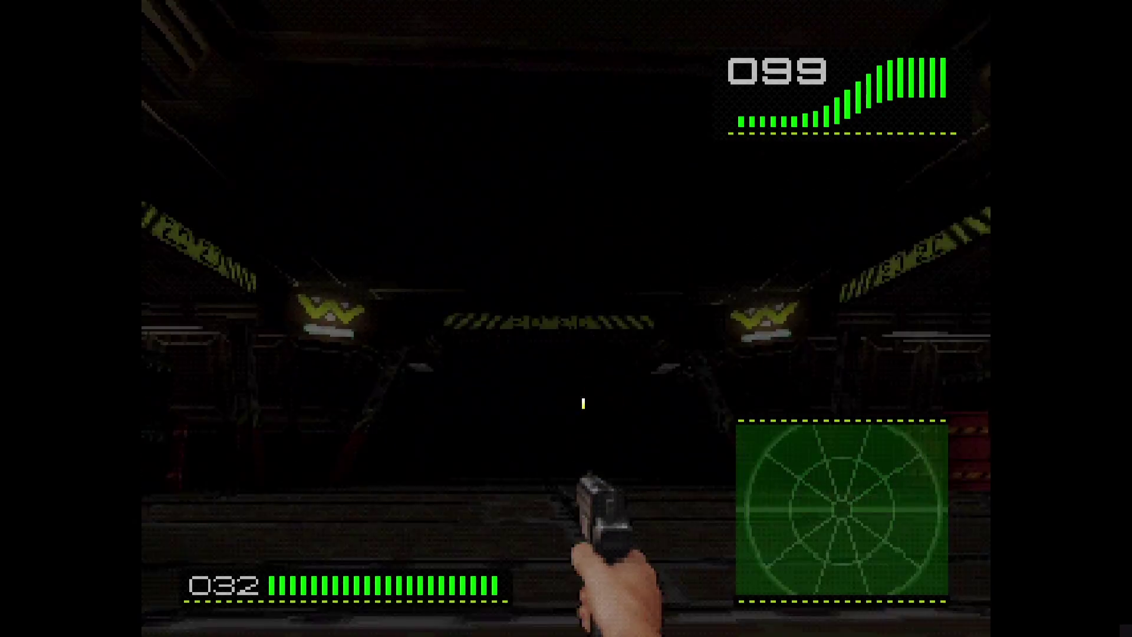
pyautogui.press('Up')
pyautogui.press('Up')
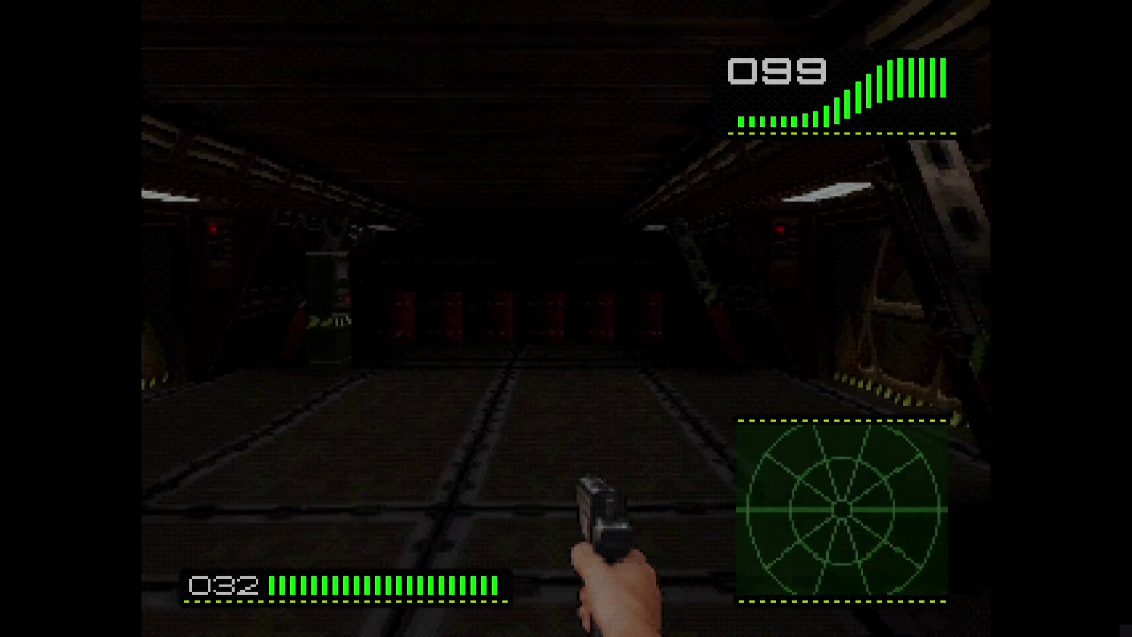
pyautogui.press('Left')
pyautogui.press('Left')
pyautogui.press('Right')
pyautogui.press('Up')
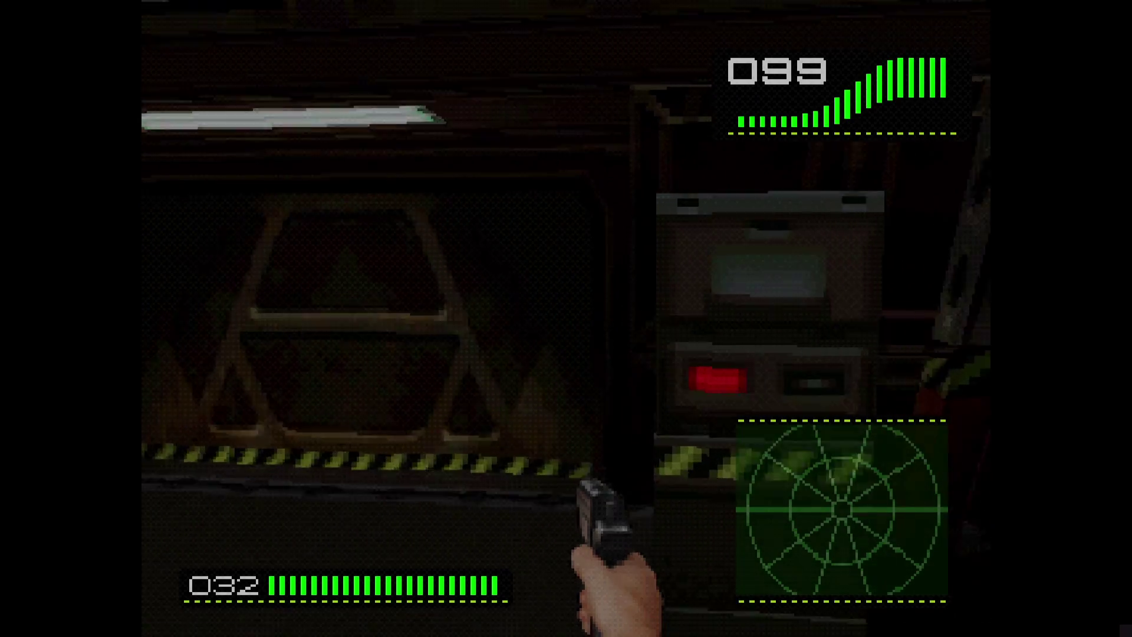
pyautogui.press('space')
pyautogui.press('Down')
pyautogui.press('Left')
pyautogui.press('Up')
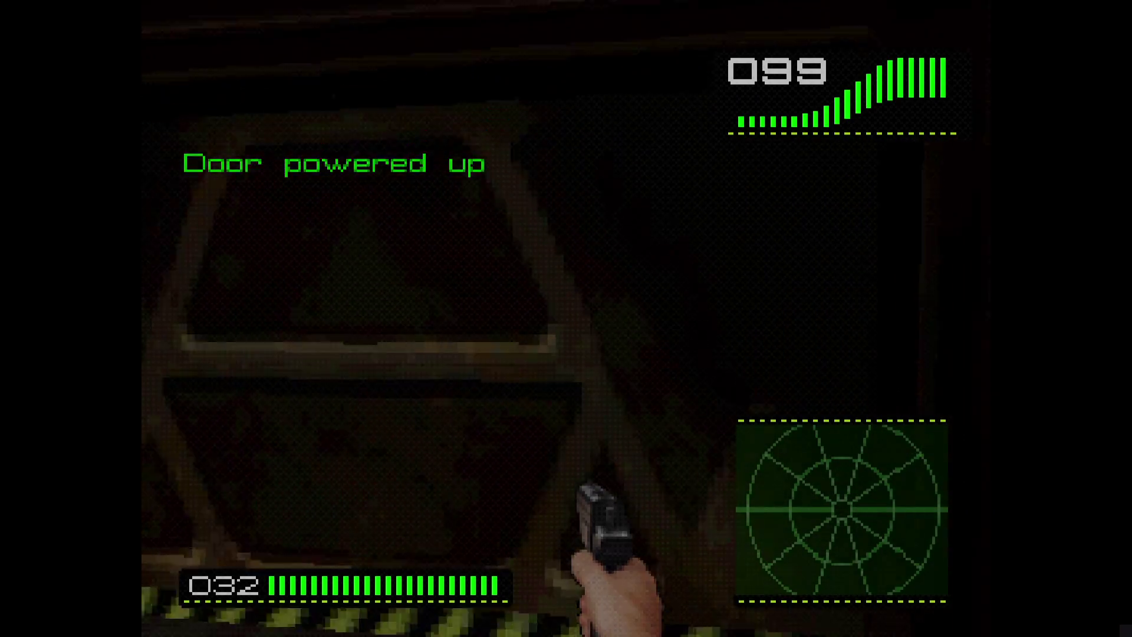
pyautogui.press('space')
pyautogui.press('Up')
pyautogui.press('Right')
pyautogui.press('Left')
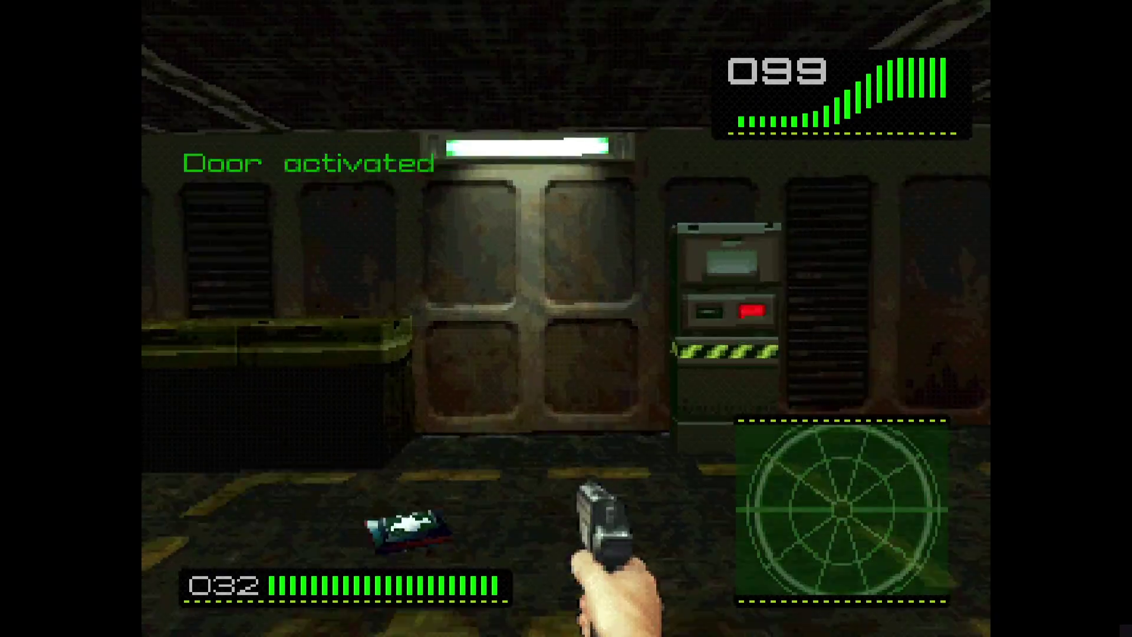
pyautogui.press('Left')
pyautogui.press('ctrl')
pyautogui.press('Right')
pyautogui.press('Down')
pyautogui.press('ctrl')
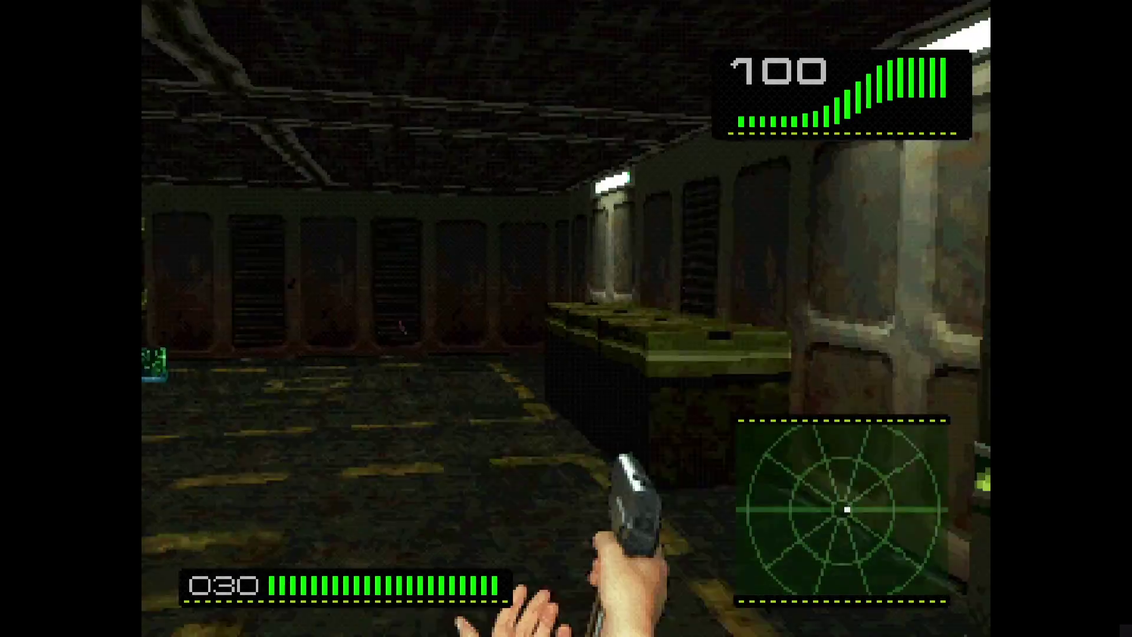
pyautogui.press('Left')
pyautogui.press('ctrl')
pyautogui.press('Up')
pyautogui.press('Left')
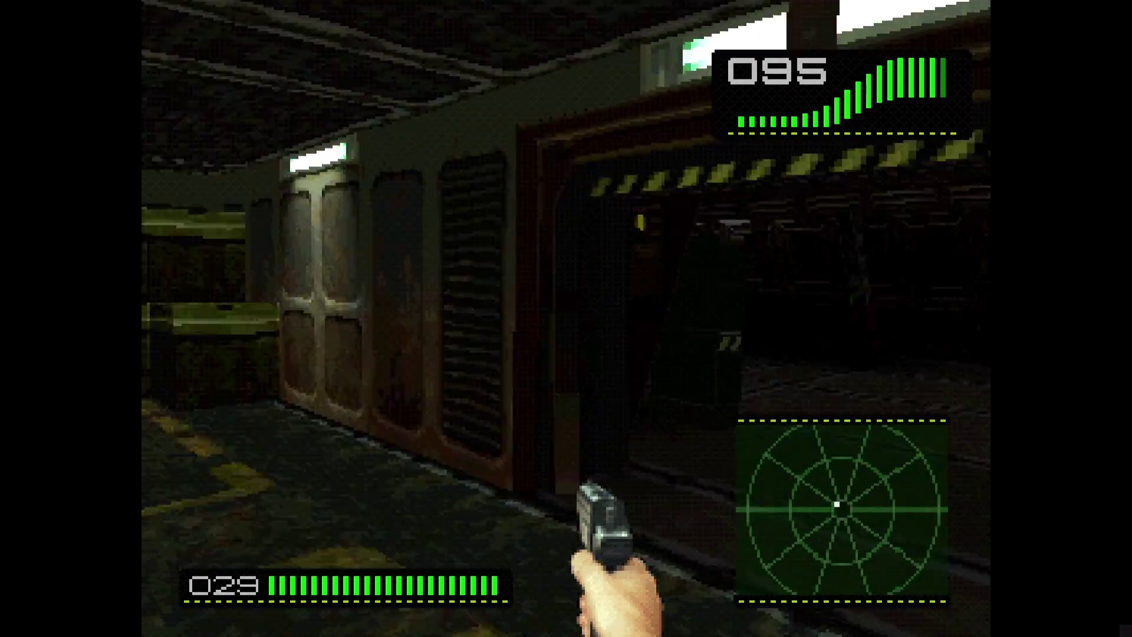
pyautogui.press('ctrl')
pyautogui.press('ctrl')
pyautogui.press('Left')
pyautogui.press('ctrl')
pyautogui.press('ctrl')
pyautogui.press('ctrl')
pyautogui.press('ctrl')
pyautogui.press('ctrl')
pyautogui.press('ctrl')
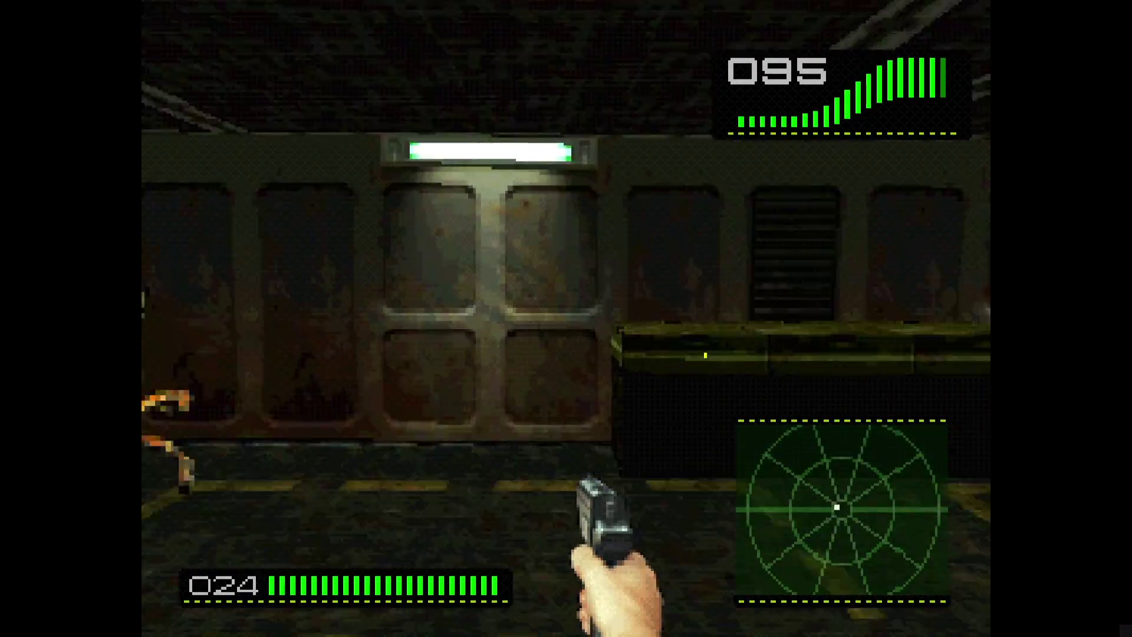
pyautogui.press('Up')
pyautogui.press('Right')
pyautogui.press('Left')
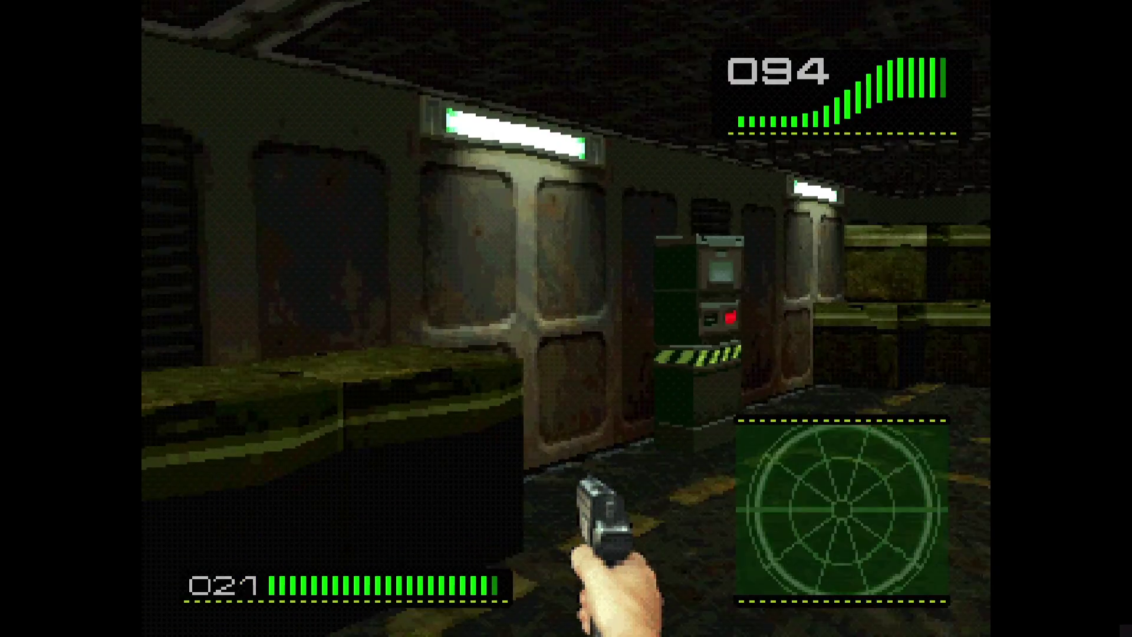
pyautogui.press('Right')
pyautogui.press('Up')
pyautogui.press('Right')
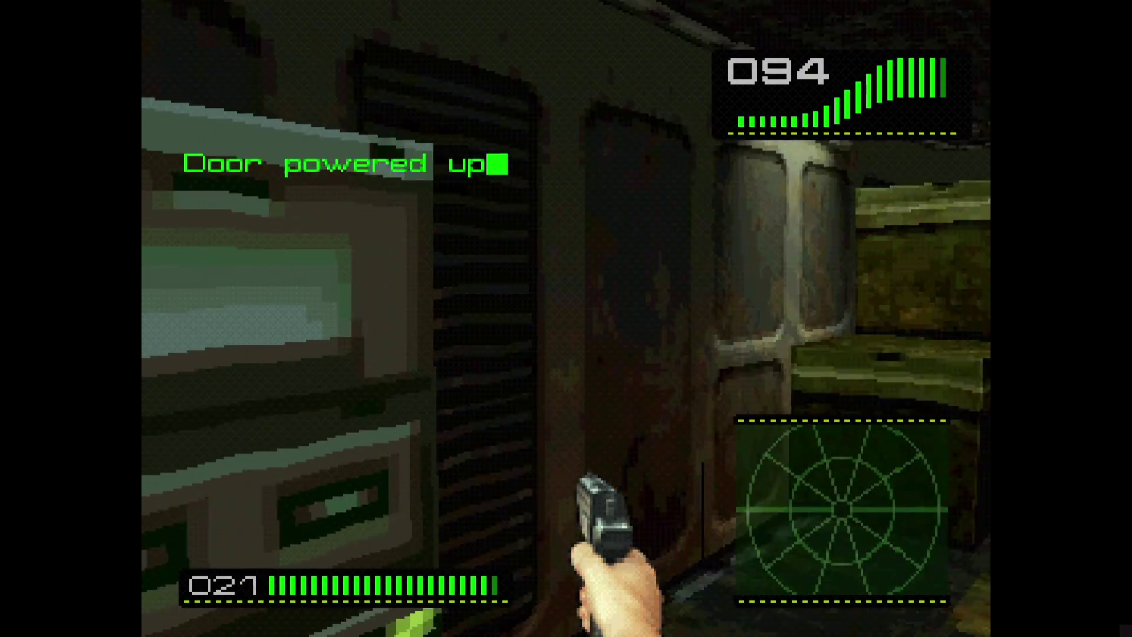
pyautogui.press('Up')
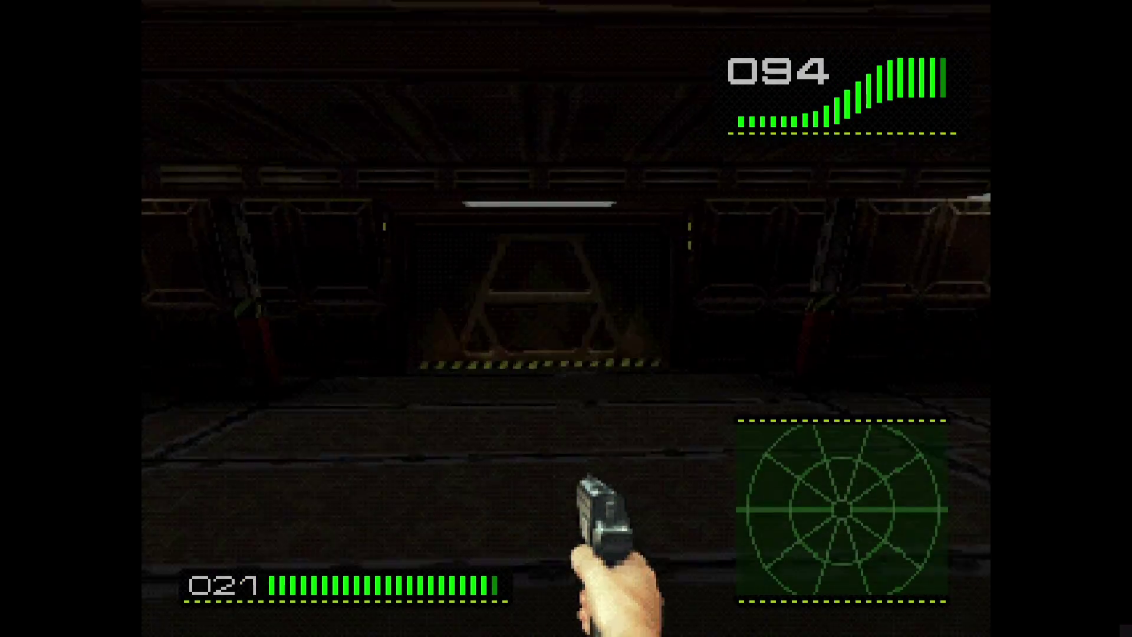
pyautogui.press('Up')
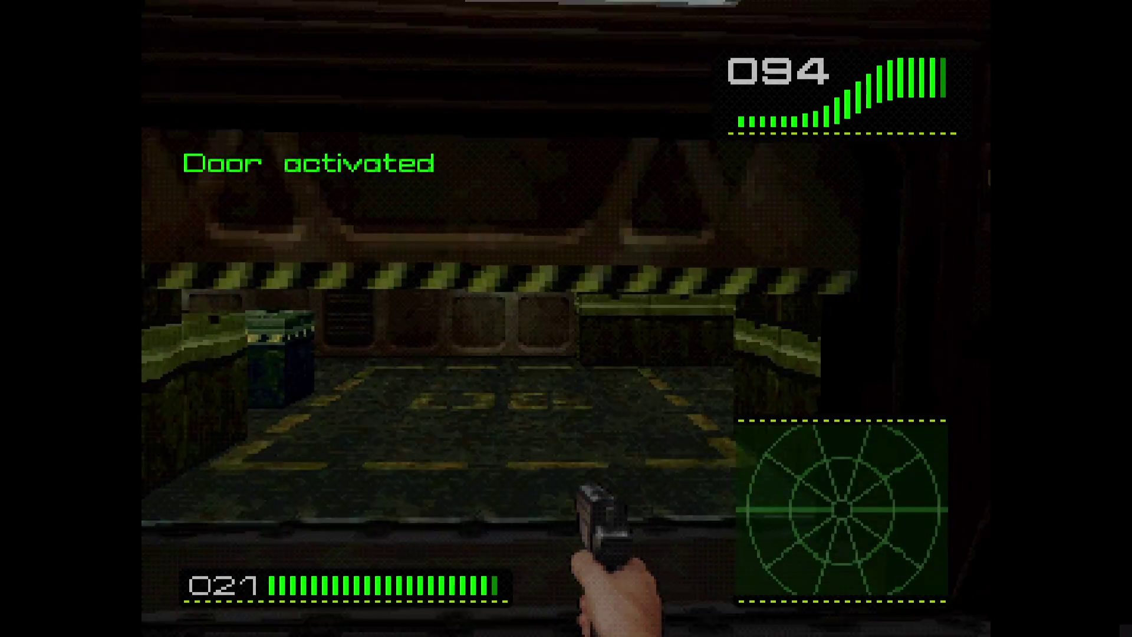
pyautogui.press('Left')
pyautogui.press('ctrl')
pyautogui.press('ctrl')
pyautogui.press('ctrl')
pyautogui.press('ctrl')
pyautogui.press('ctrl')
pyautogui.press('Right')
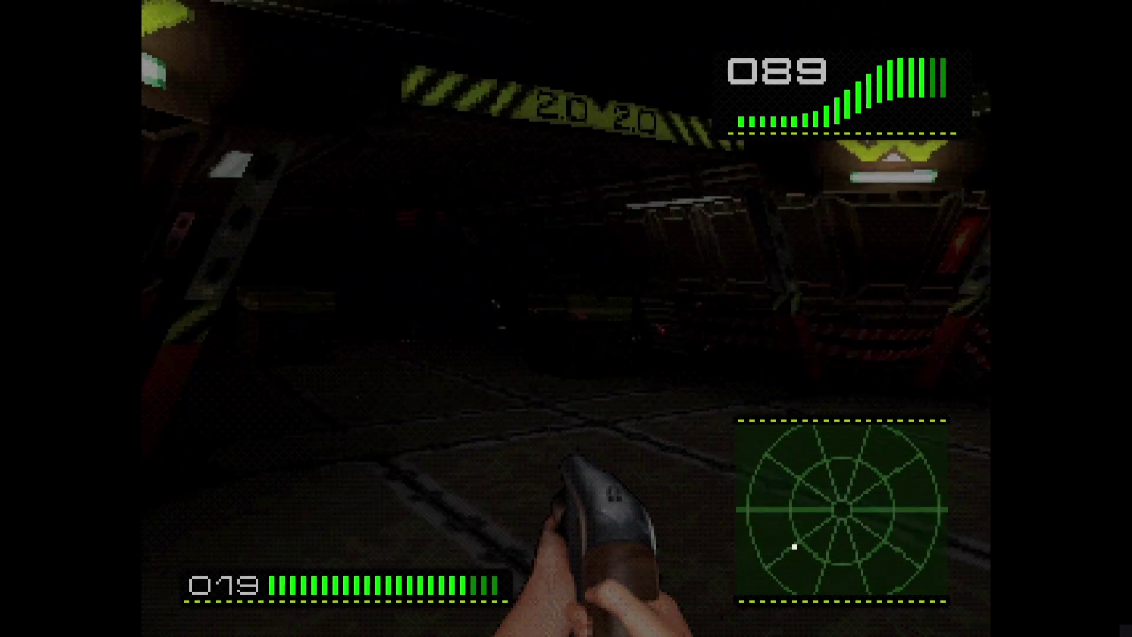
pyautogui.press('Up')
pyautogui.press('Left')
pyautogui.press('Right')
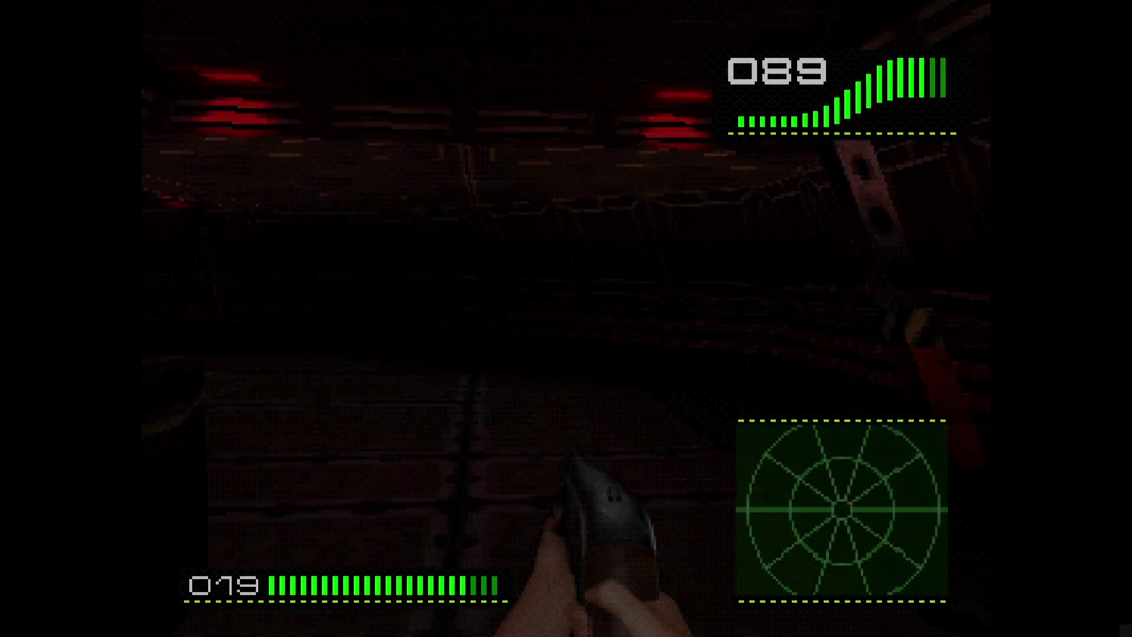
pyautogui.press('Left')
pyautogui.press('Right')
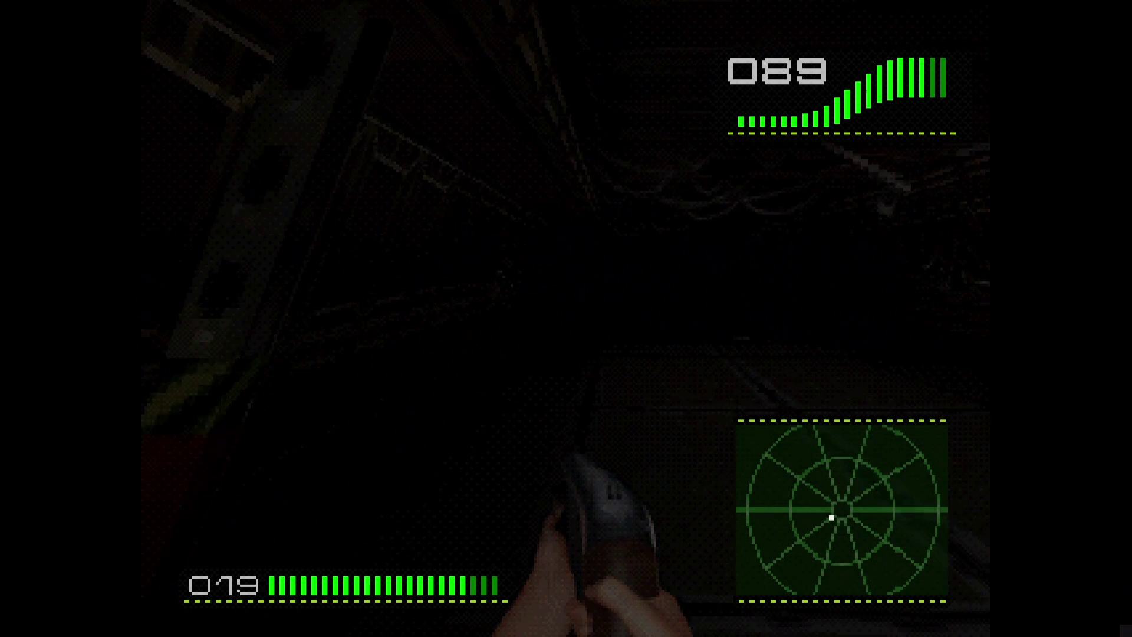
pyautogui.press('Tab')
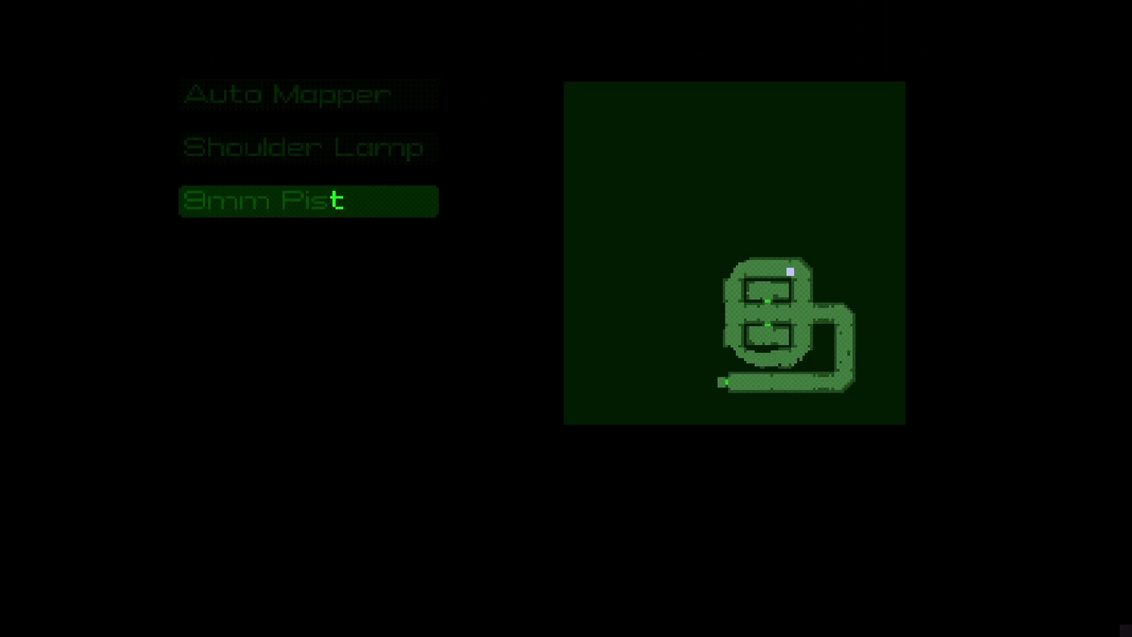
# Pause Alien Trilogy through the Quick Menu and save its current state to slot 0.
pyautogui.press('F1')
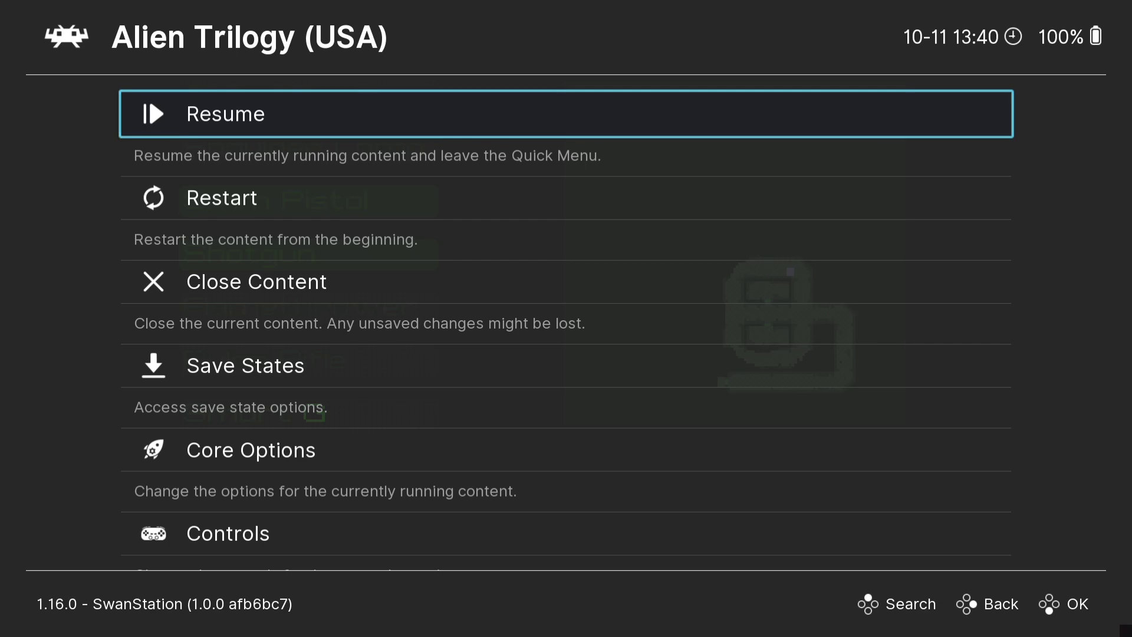
pyautogui.press('Down')
pyautogui.press('Down')
pyautogui.press('Down')
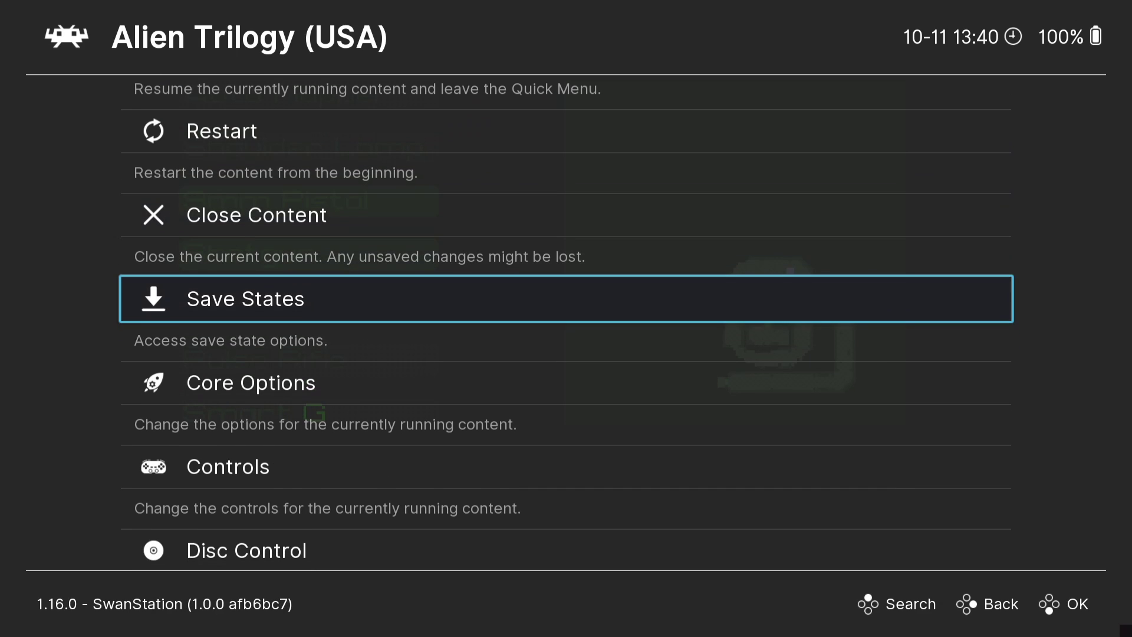
pyautogui.press('Return')
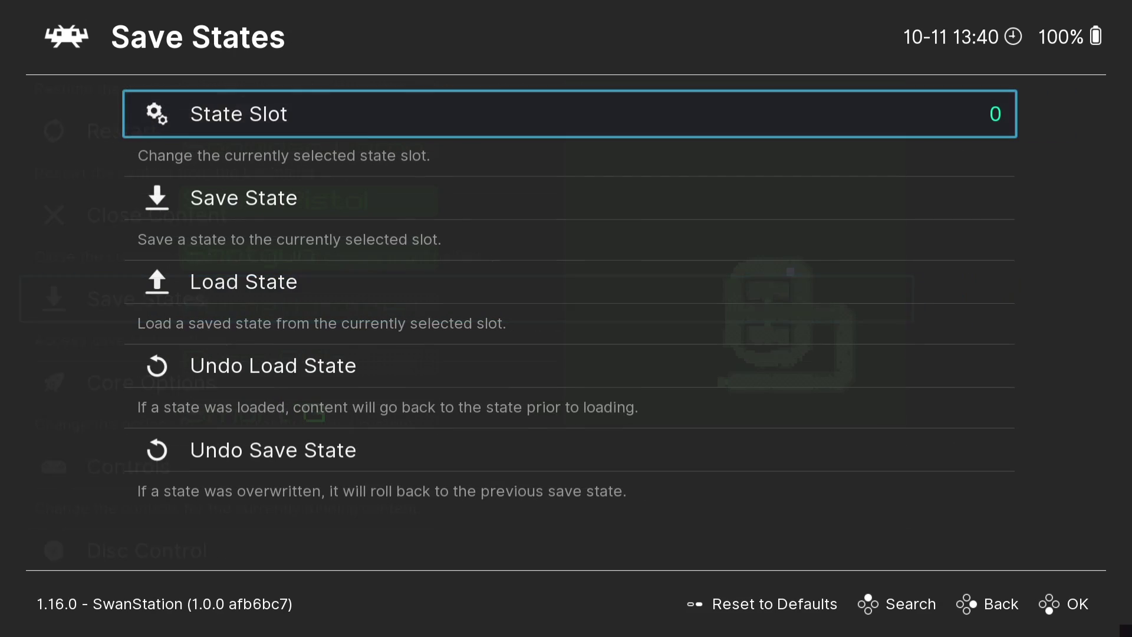
pyautogui.press('Return')
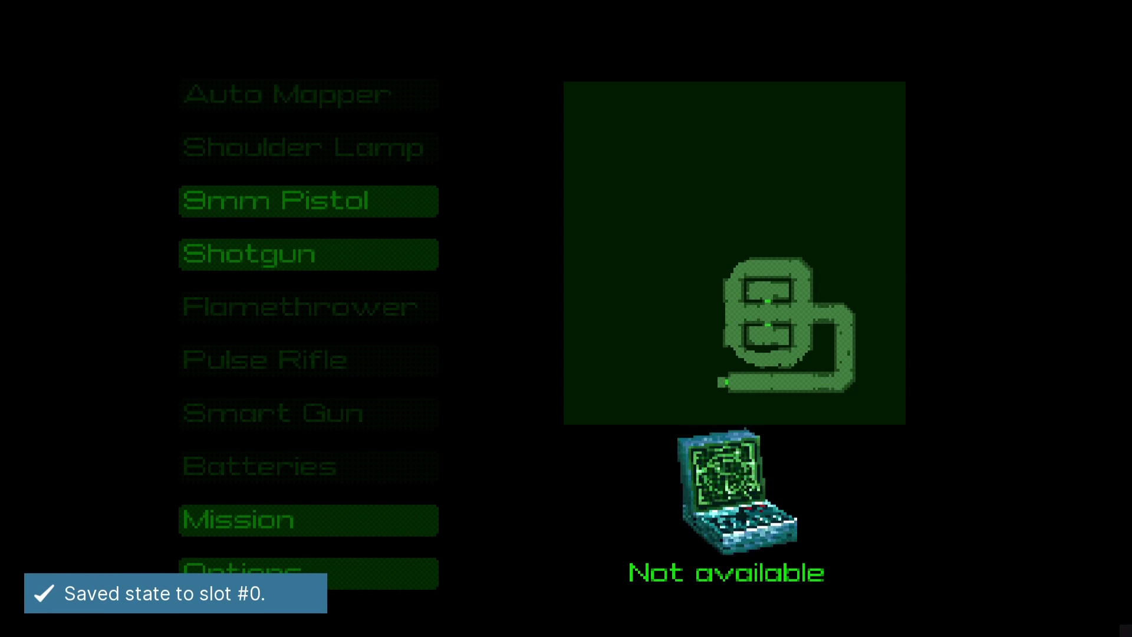
pyautogui.press('Return')
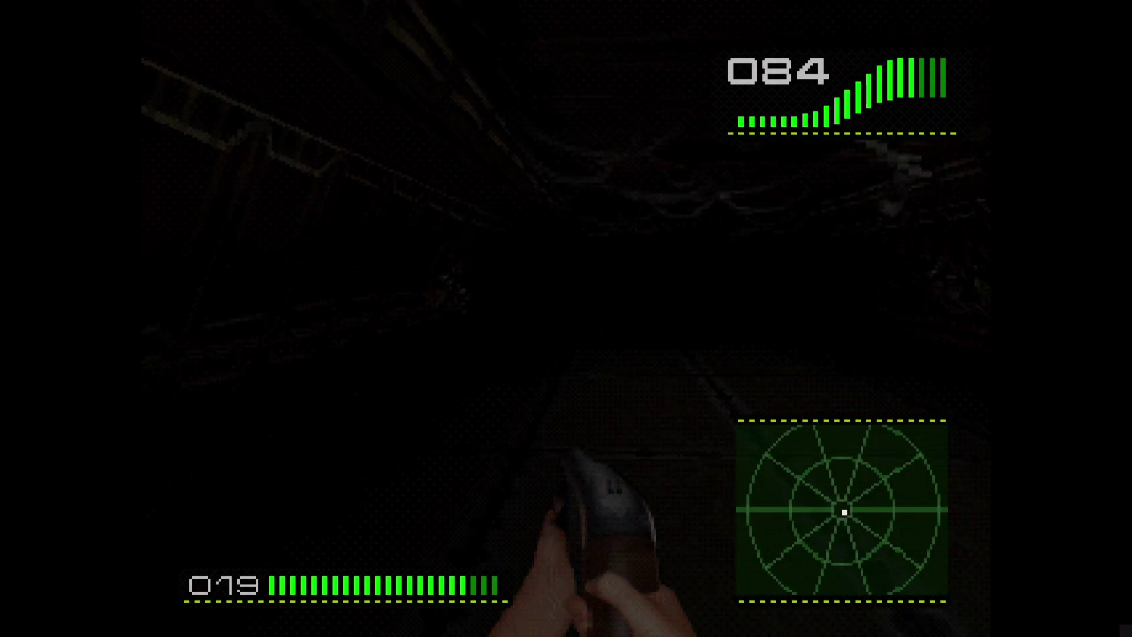
pyautogui.press('z')
pyautogui.press('Up')
# Fight the approaching aliens in the dark corridor with the shotgun.
pyautogui.press('Up')
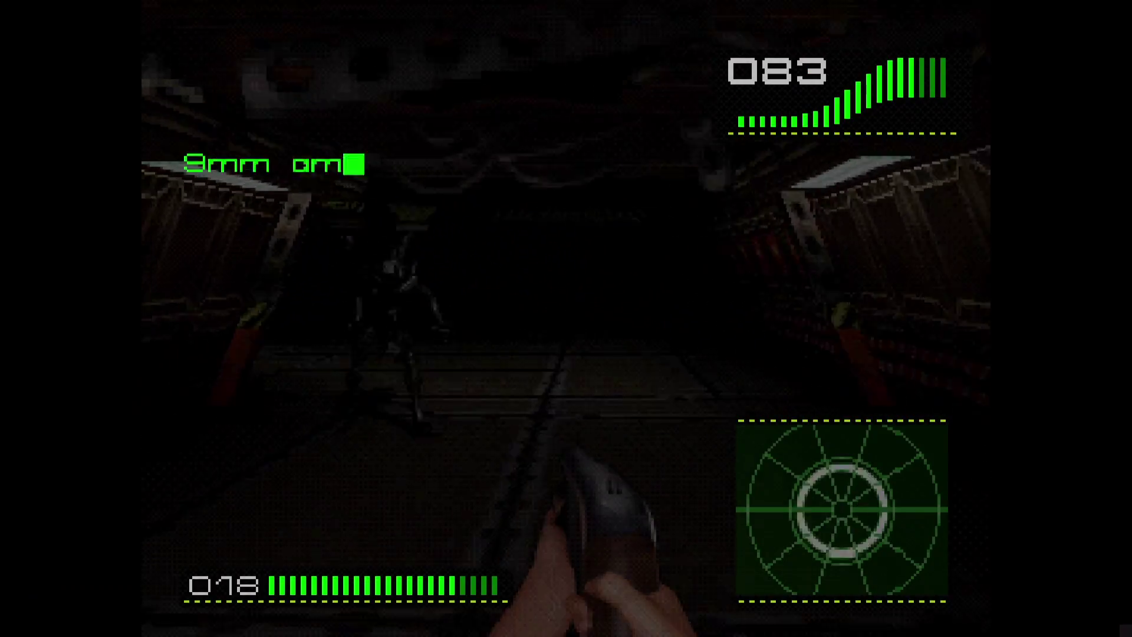
pyautogui.press('z')
pyautogui.press('z')
pyautogui.press('Up')
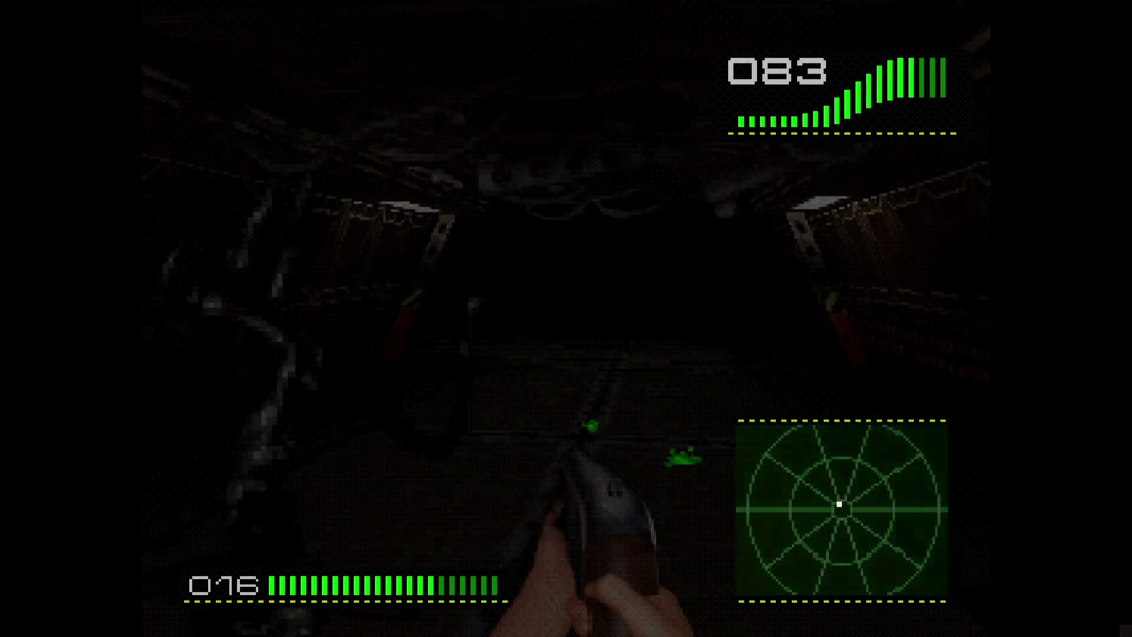
pyautogui.press('Left')
pyautogui.press('z')
pyautogui.press('z')
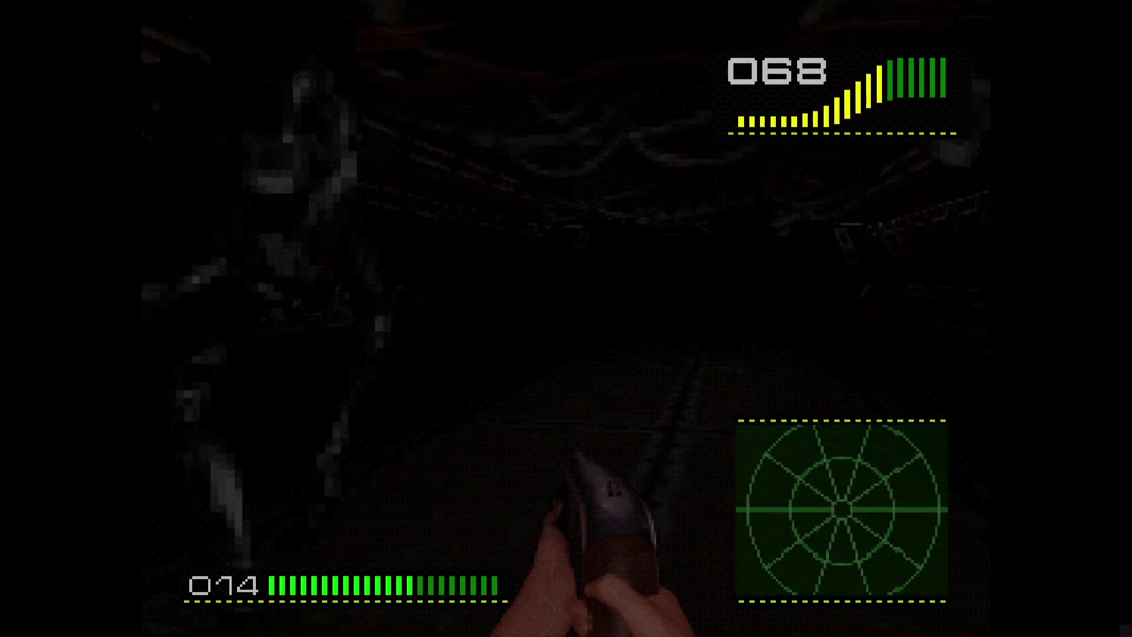
pyautogui.press('z')
pyautogui.press('Up')
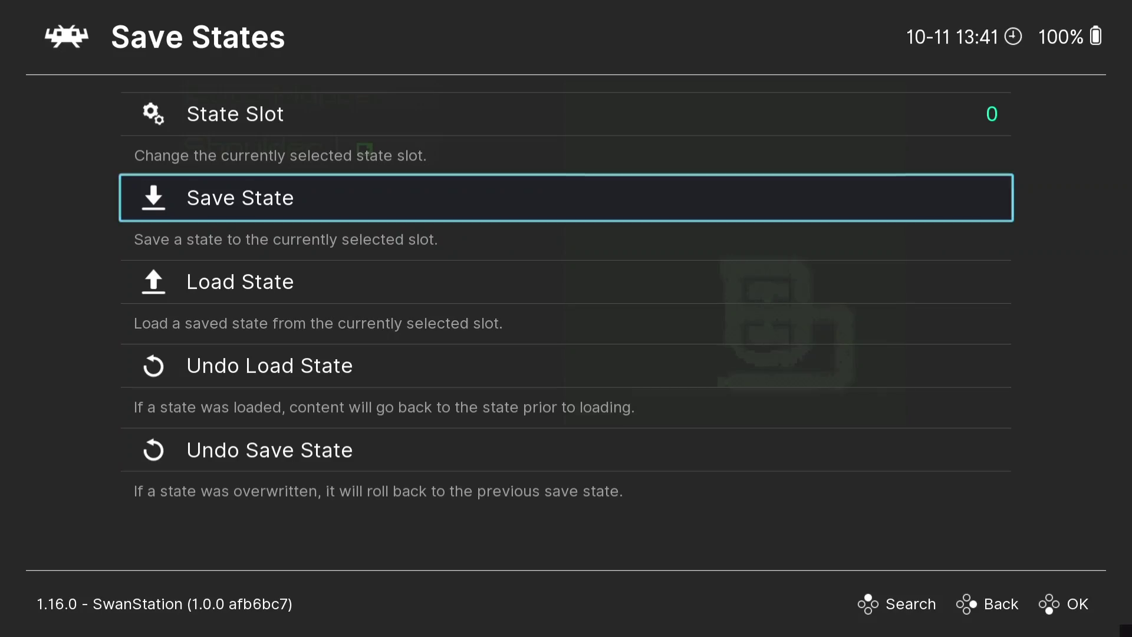
pyautogui.press('Down')
# Load the saved state from slot 0 and advance along the corridor.
pyautogui.press('Return')
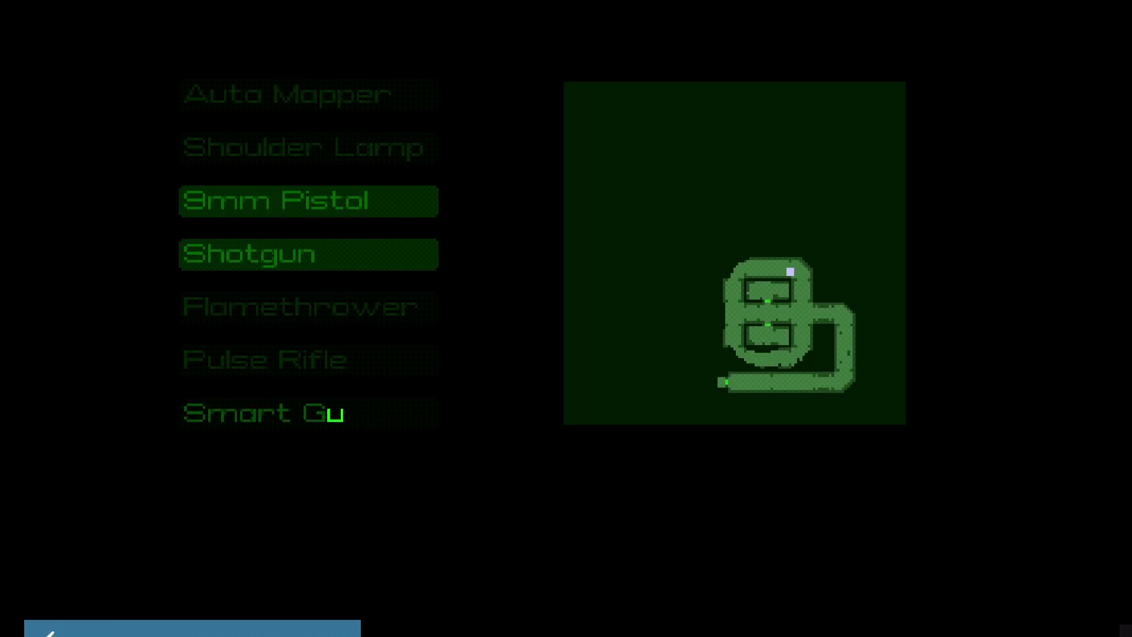
pyautogui.press('Return')
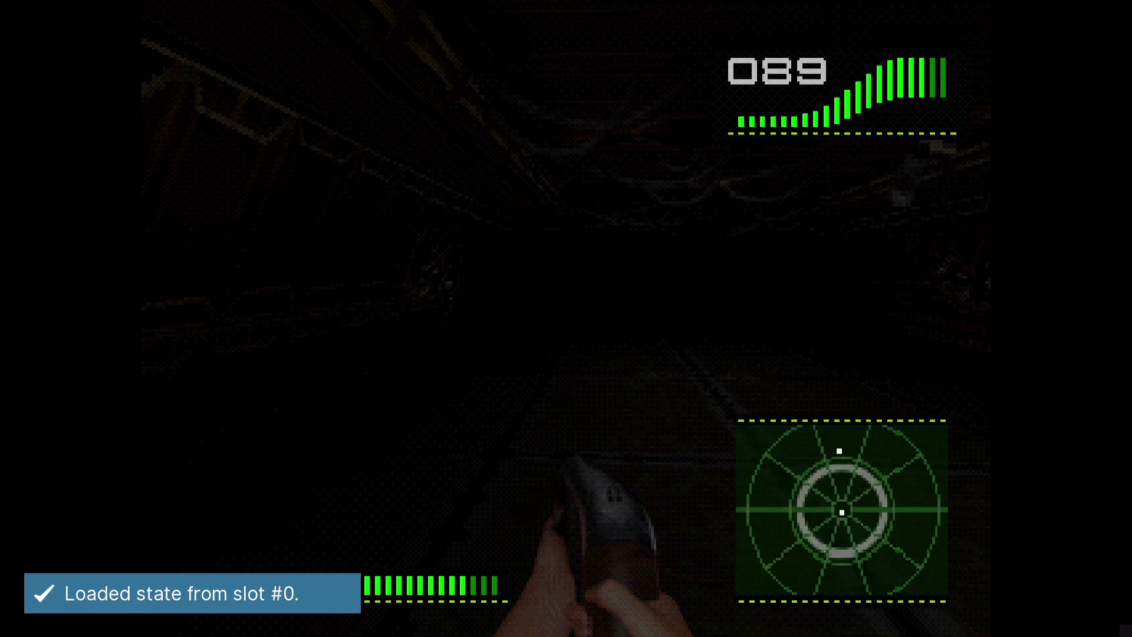
pyautogui.press('Up')
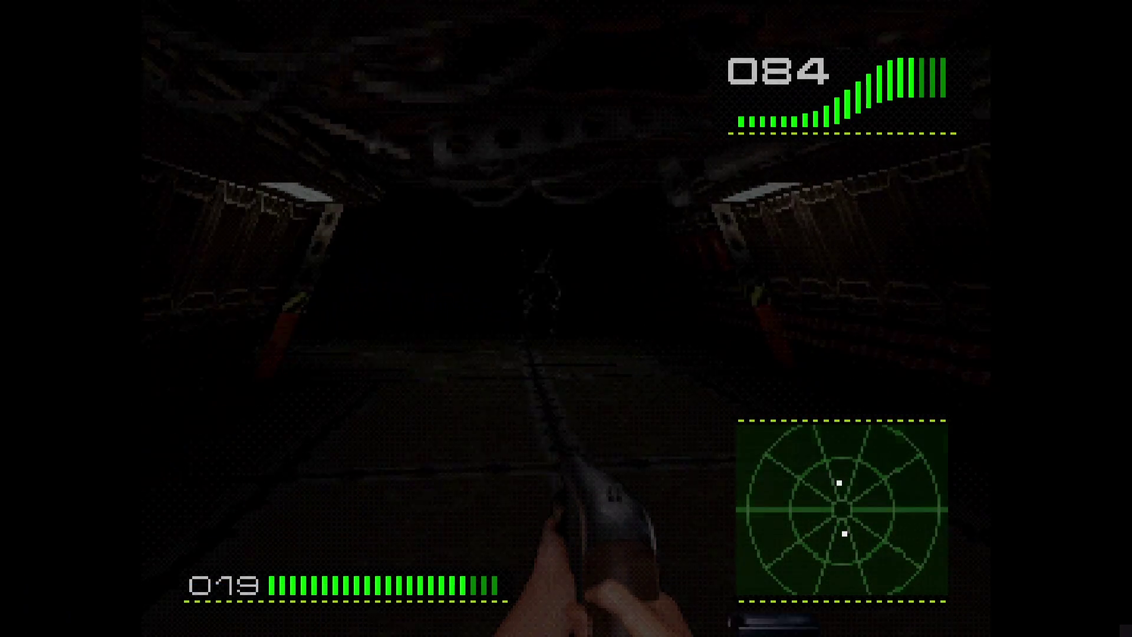
# Shoot at the aliens again from the restored position and pick up the 9mm ammunition clip.
pyautogui.press('z')
pyautogui.press('Up')
pyautogui.press('Right')
pyautogui.press('z')
pyautogui.press('Down')
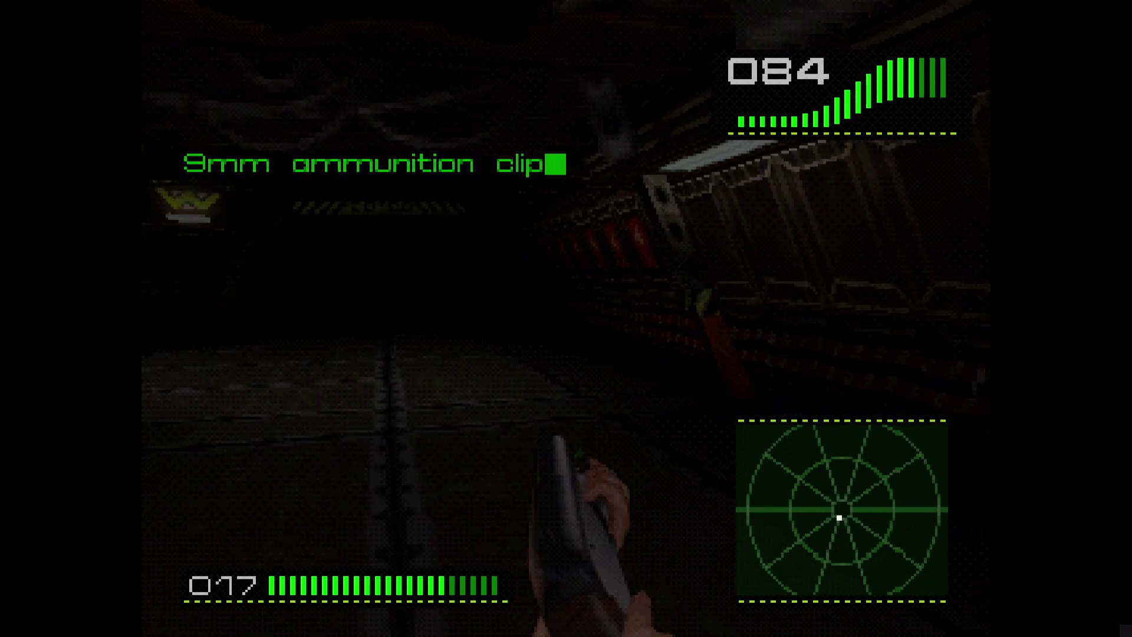
pyautogui.press('z')
pyautogui.press('Left')
pyautogui.press('Right')
pyautogui.press('z')
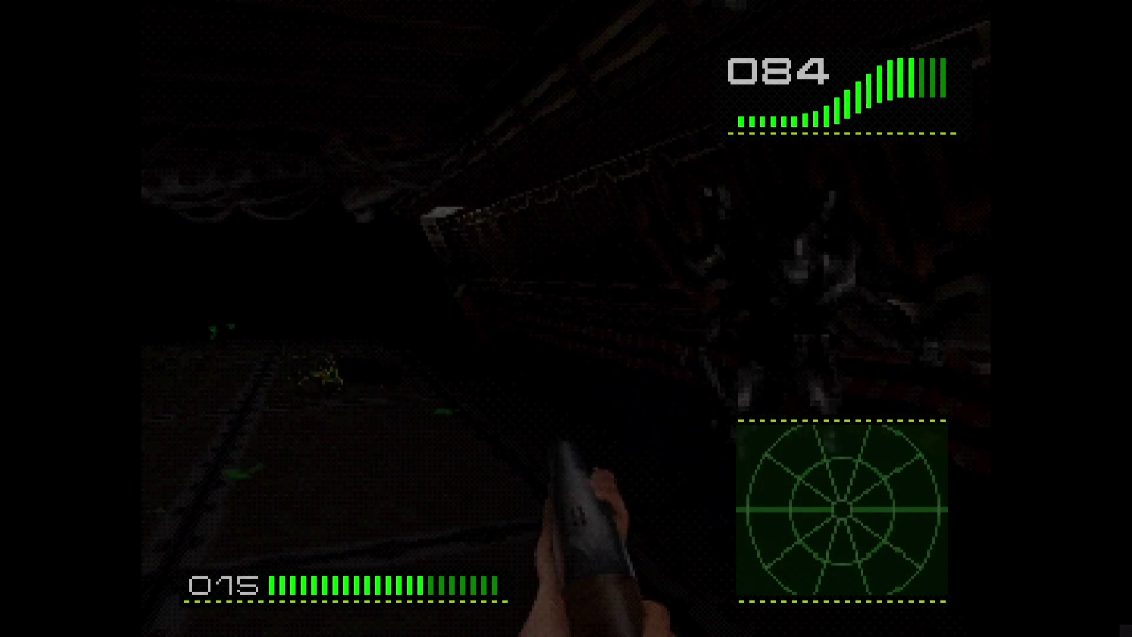
# Pause Alien Trilogy and return from the PS1 playlist to the Main Menu.
pyautogui.press('F1')
pyautogui.press('Up')
pyautogui.press('BackSpace')
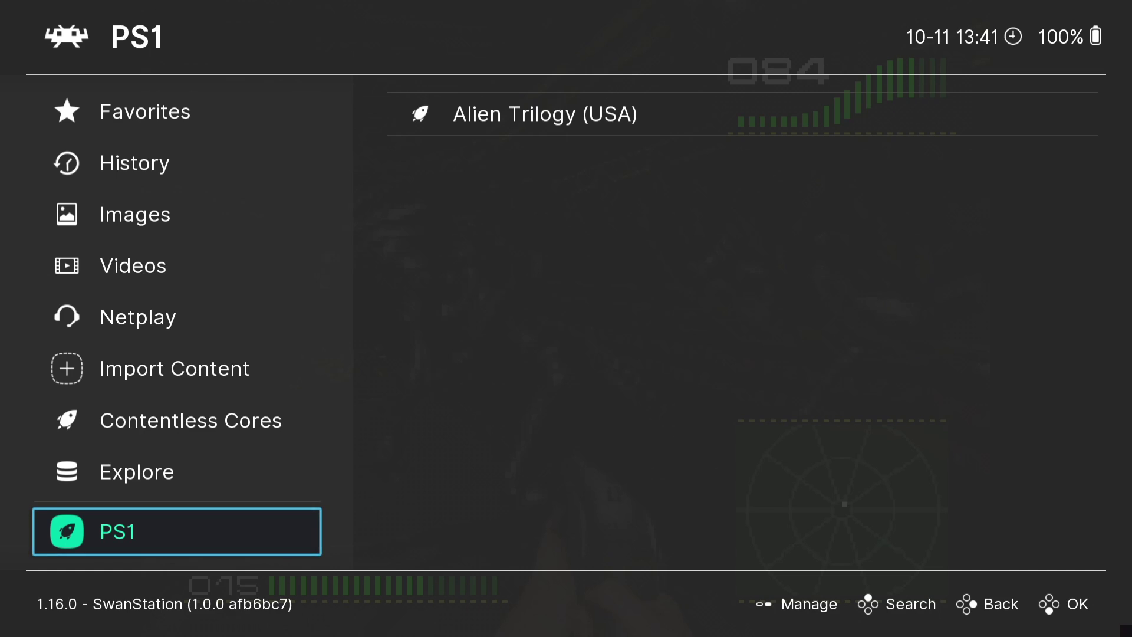
pyautogui.press('Up')
pyautogui.press('Up')
pyautogui.press('Up')
pyautogui.press('Up')
pyautogui.press('Up')
pyautogui.press('Up')
pyautogui.press('Up')
pyautogui.press('Up')
pyautogui.press('Up')
pyautogui.press('Up')
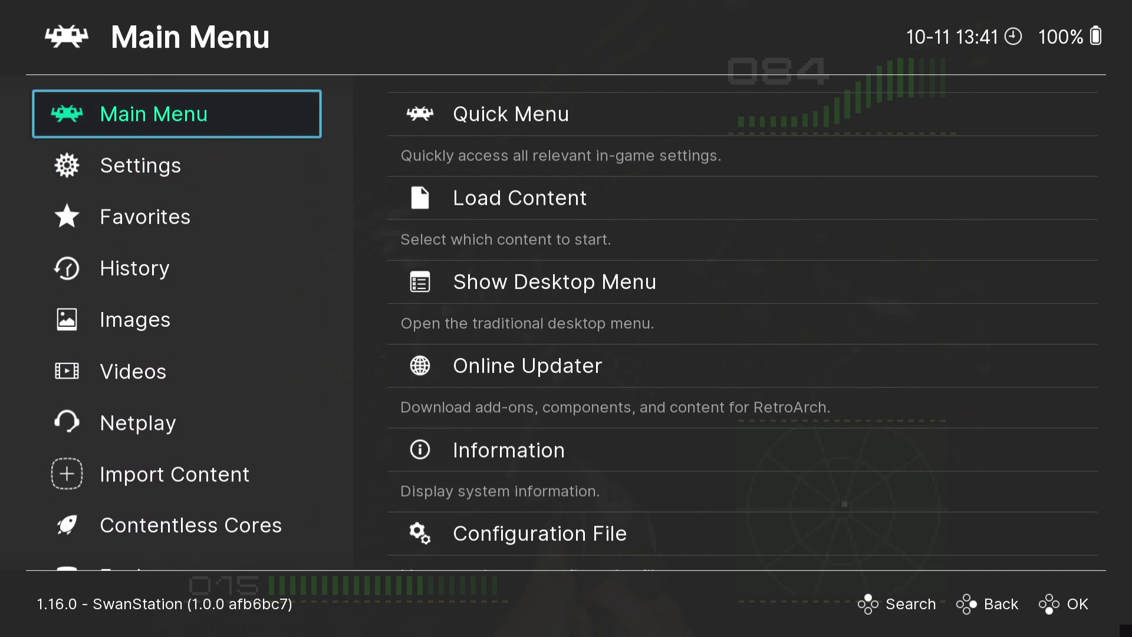
# Close the running Alien Trilogy content through the Quick Menu.
pyautogui.press('Right')
pyautogui.press('Down')
pyautogui.press('Down')
pyautogui.press('Down')
pyautogui.press('Down')
pyautogui.press('Down')
pyautogui.press('Down')
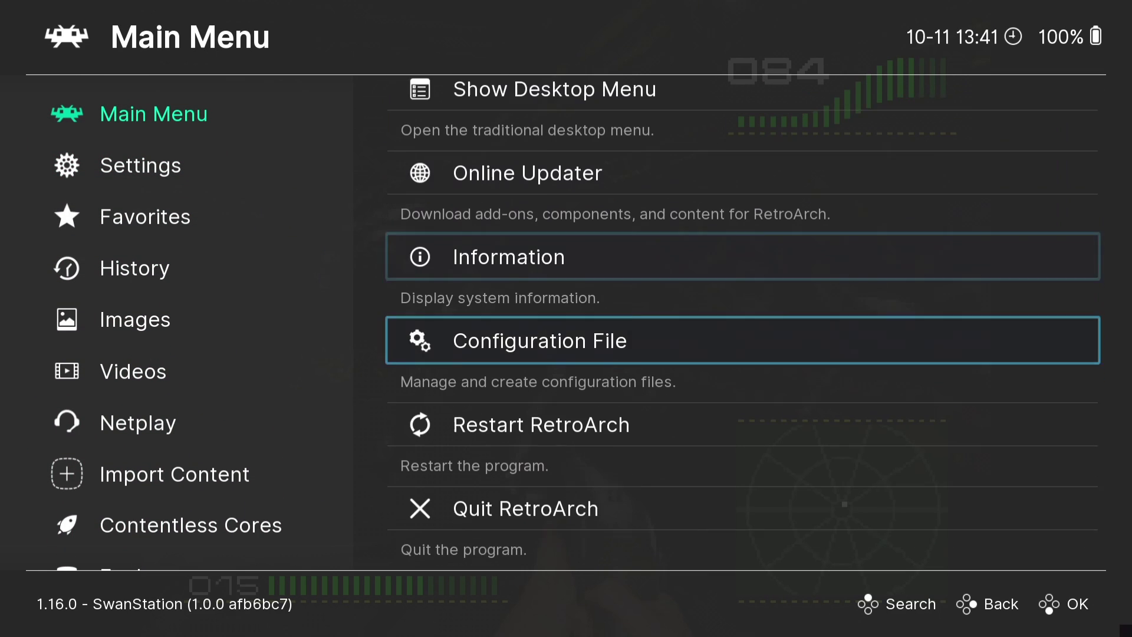
pyautogui.press('Up')
pyautogui.press('Up')
pyautogui.press('Up')
pyautogui.press('Up')
pyautogui.press('Up')
pyautogui.press('Up')
pyautogui.press('Return')
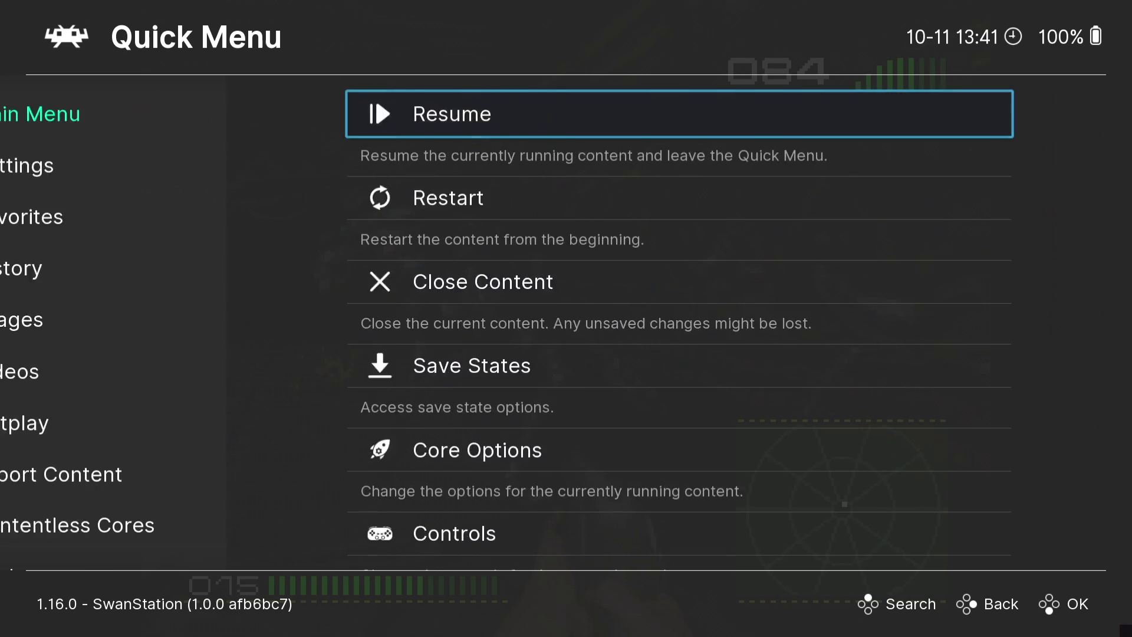
pyautogui.press('Down')
pyautogui.press('Down')
pyautogui.press('Return')
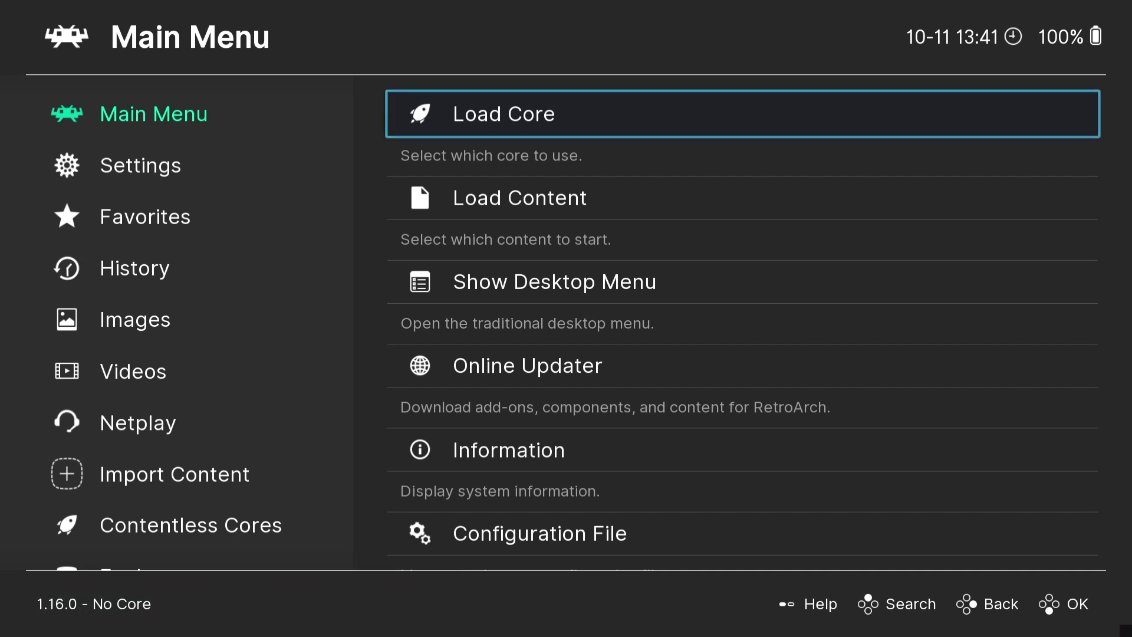
# Set the menu driver in the User Interface settings to xmb.
pyautogui.press('Left')
pyautogui.press('Down')
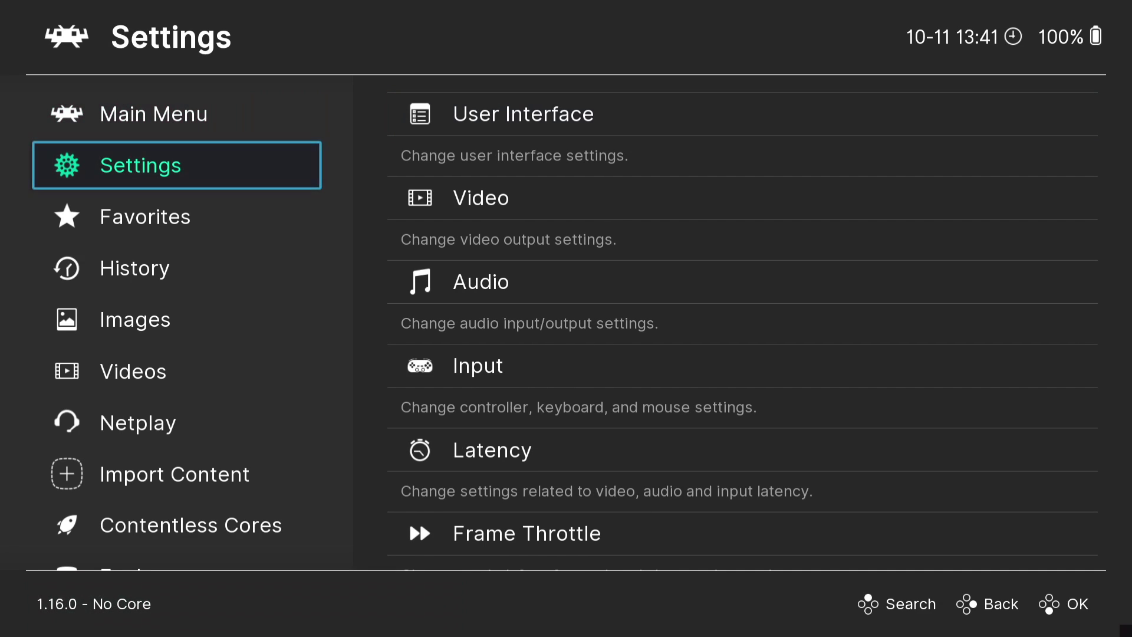
pyautogui.press('Right')
pyautogui.press('Return')
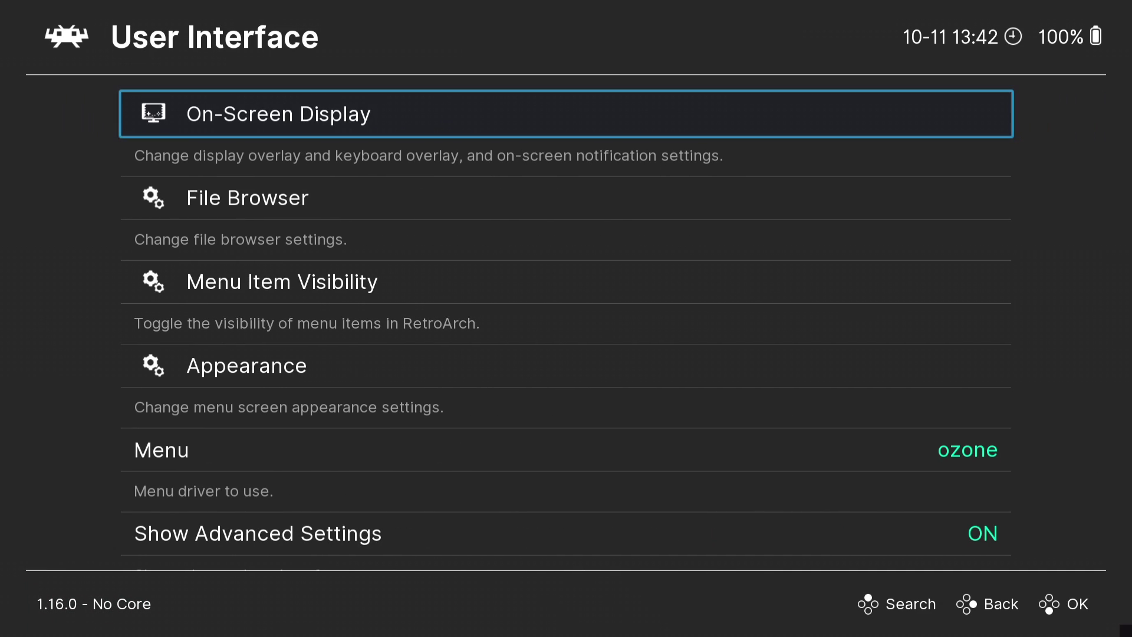
pyautogui.press('Down')
pyautogui.press('Down')
pyautogui.press('Down')
pyautogui.press('Down')
pyautogui.press('Down')
pyautogui.press('Up')
pyautogui.press('Return')
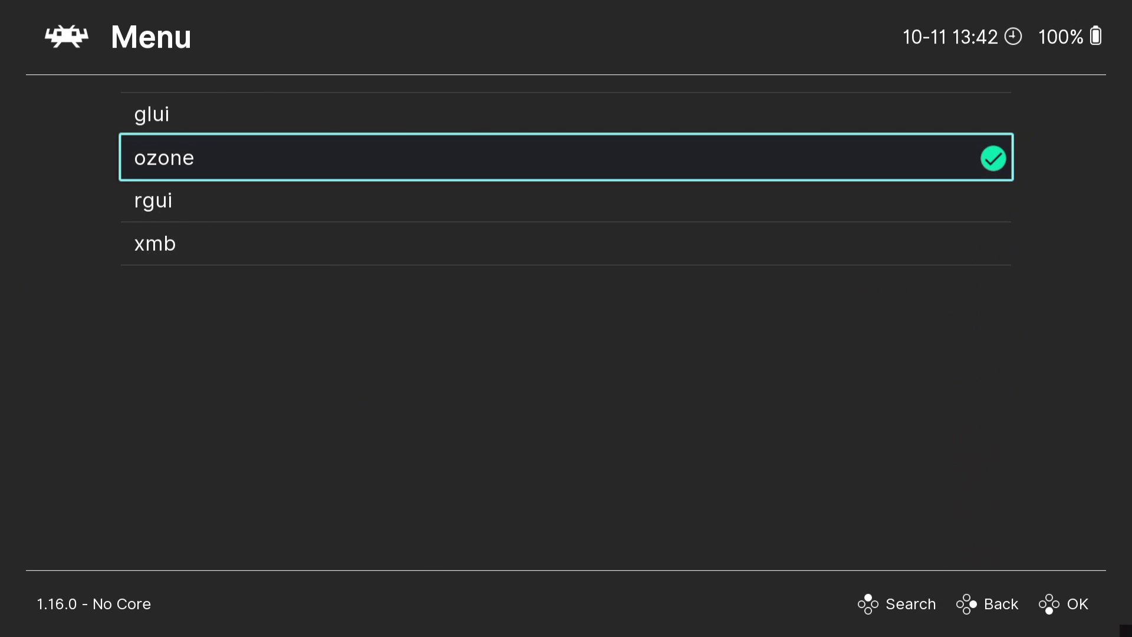
pyautogui.press('Down')
pyautogui.press('Down')
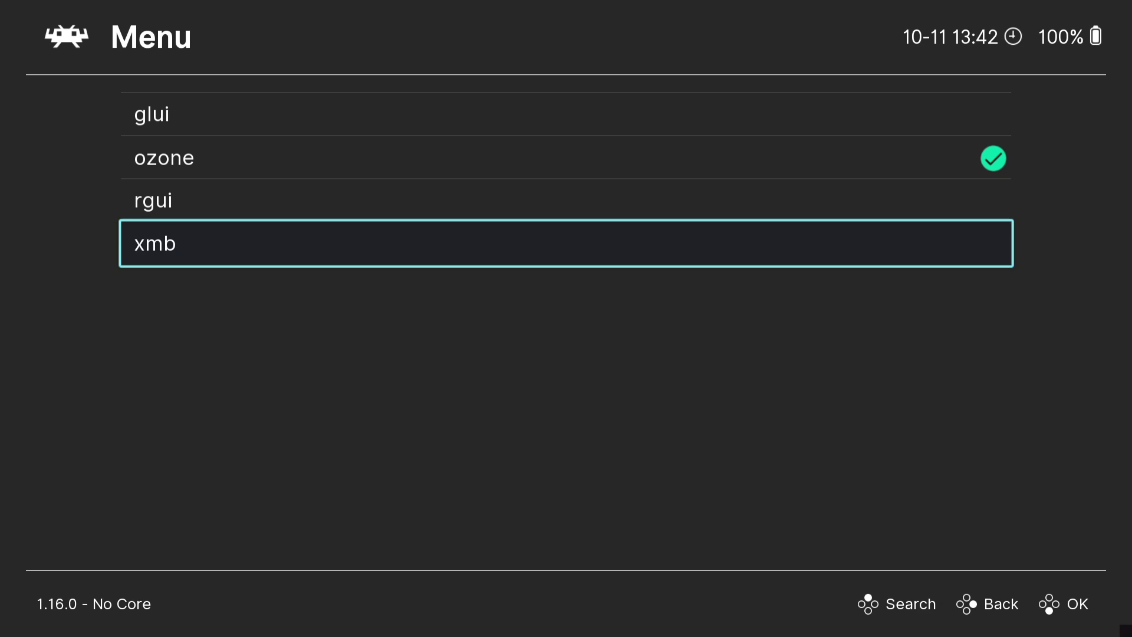
pyautogui.press('Return')
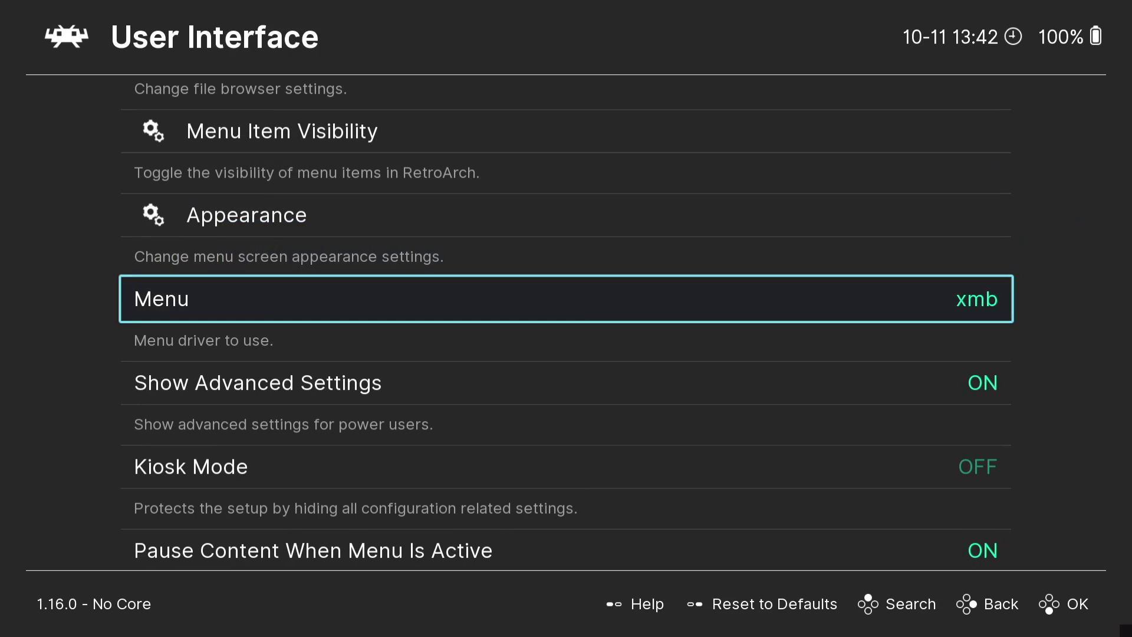
# Leave the User Interface settings and open the Configuration File options of the Main Menu.
pyautogui.press('BackSpace')
pyautogui.press('Left')
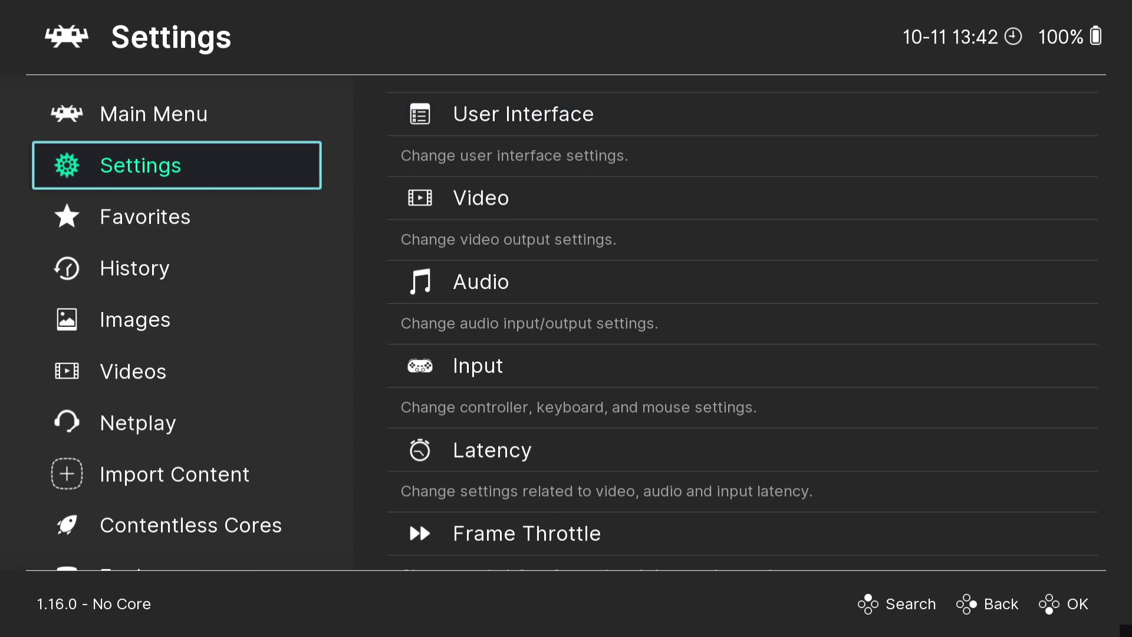
pyautogui.press('Up')
pyautogui.press('Right')
pyautogui.press('Down')
pyautogui.press('Down')
pyautogui.press('Down')
pyautogui.press('Down')
pyautogui.press('Down')
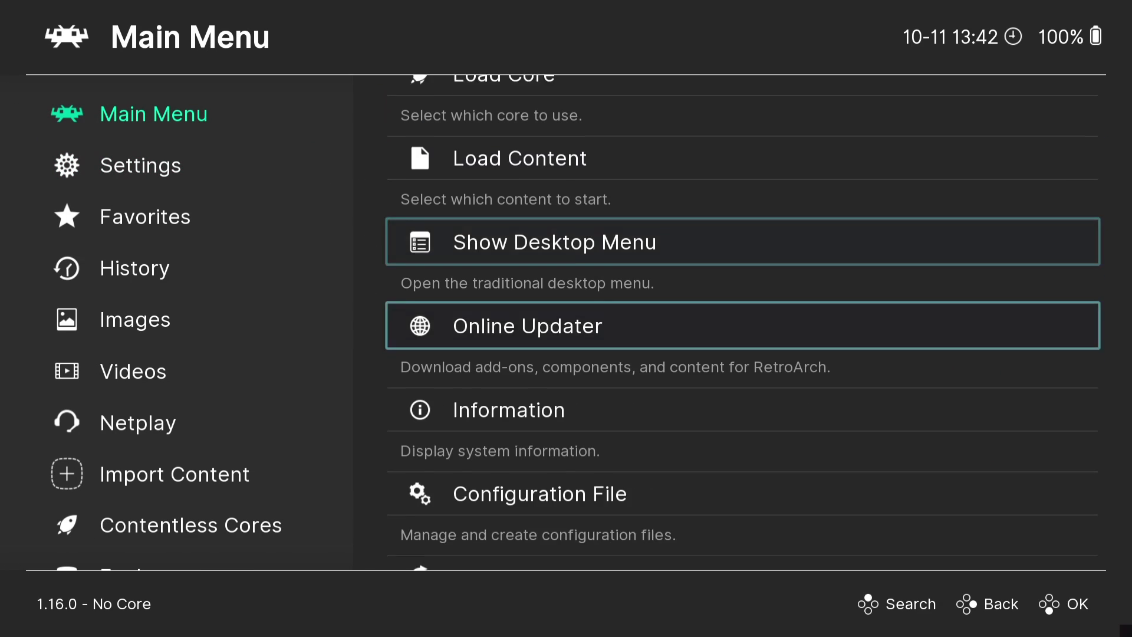
pyautogui.press('Return')
# Save the current configuration over the existing file and also save it as a new configuration.
pyautogui.press('Down')
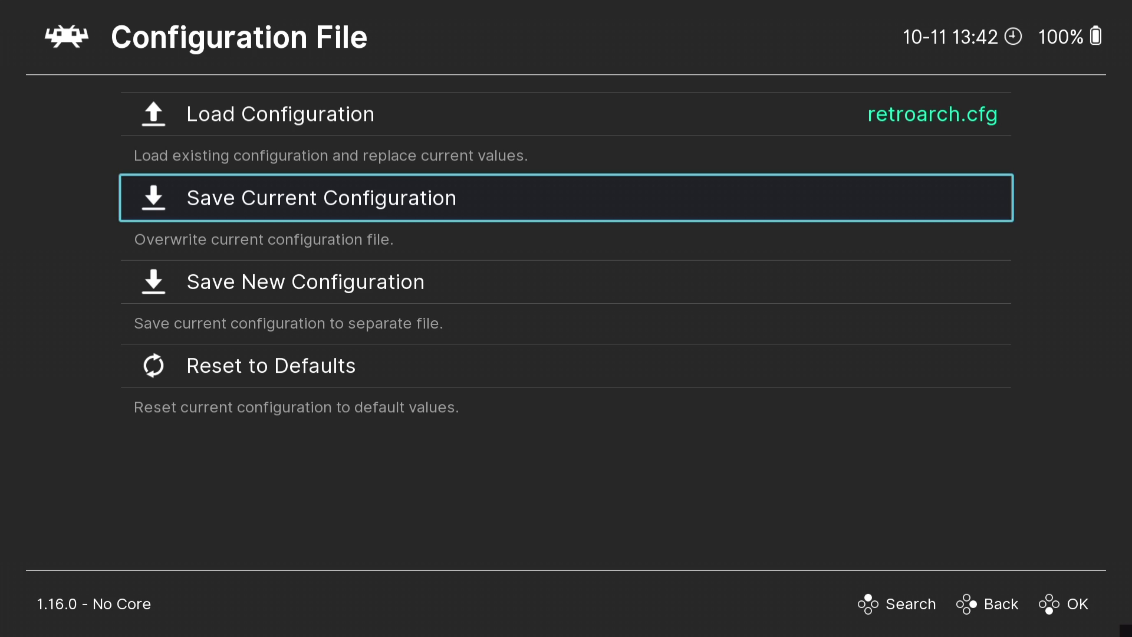
pyautogui.press('Down')
pyautogui.press('Up')
pyautogui.press('Return')
pyautogui.press('Down')
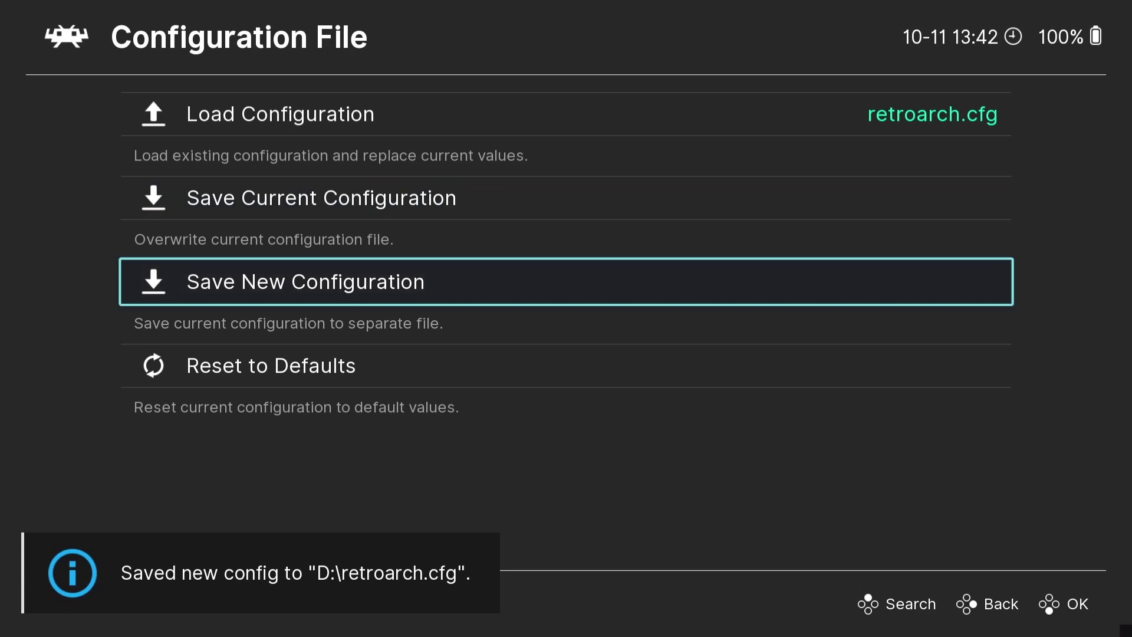
pyautogui.press('Return')
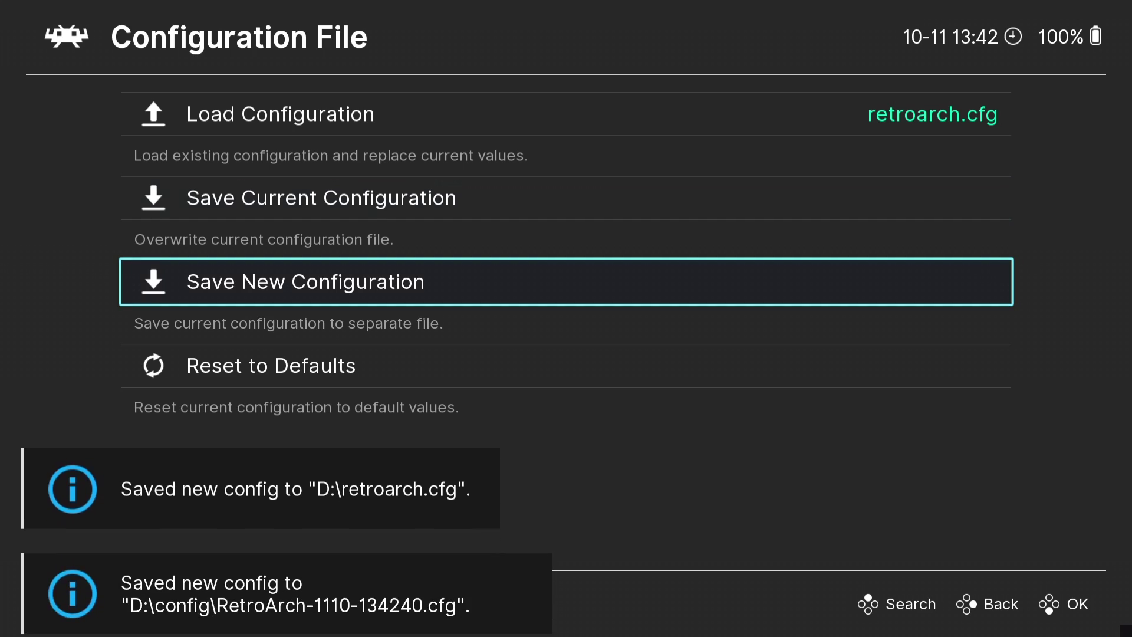
# Restart RetroArch to apply the changed menu driver.
pyautogui.press('BackSpace')
pyautogui.press('Down')
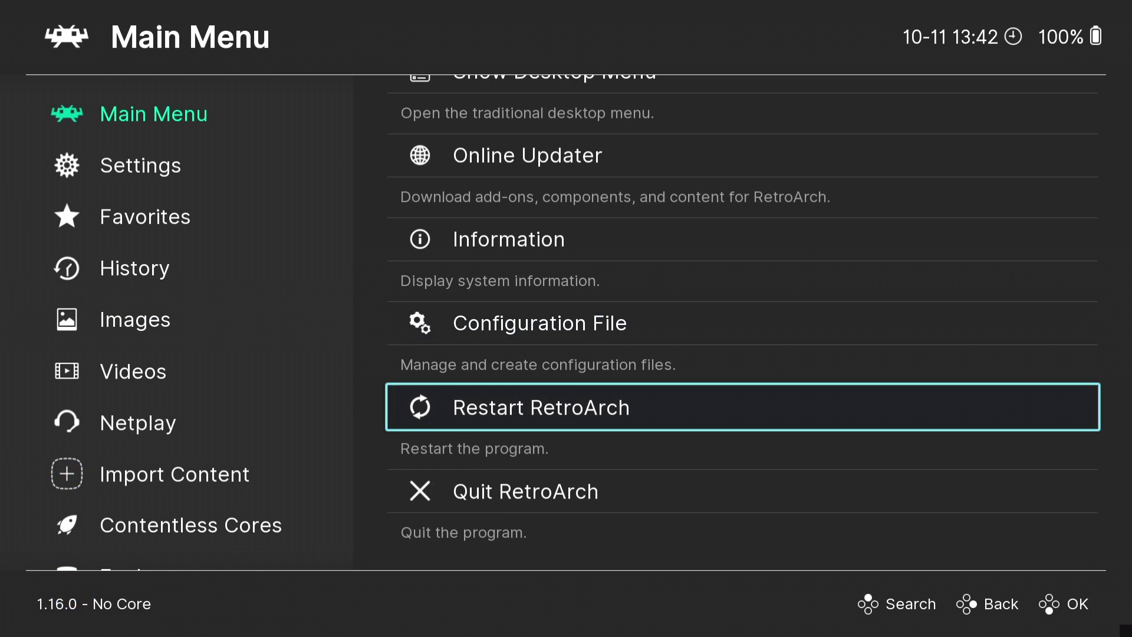
pyautogui.press('Return')
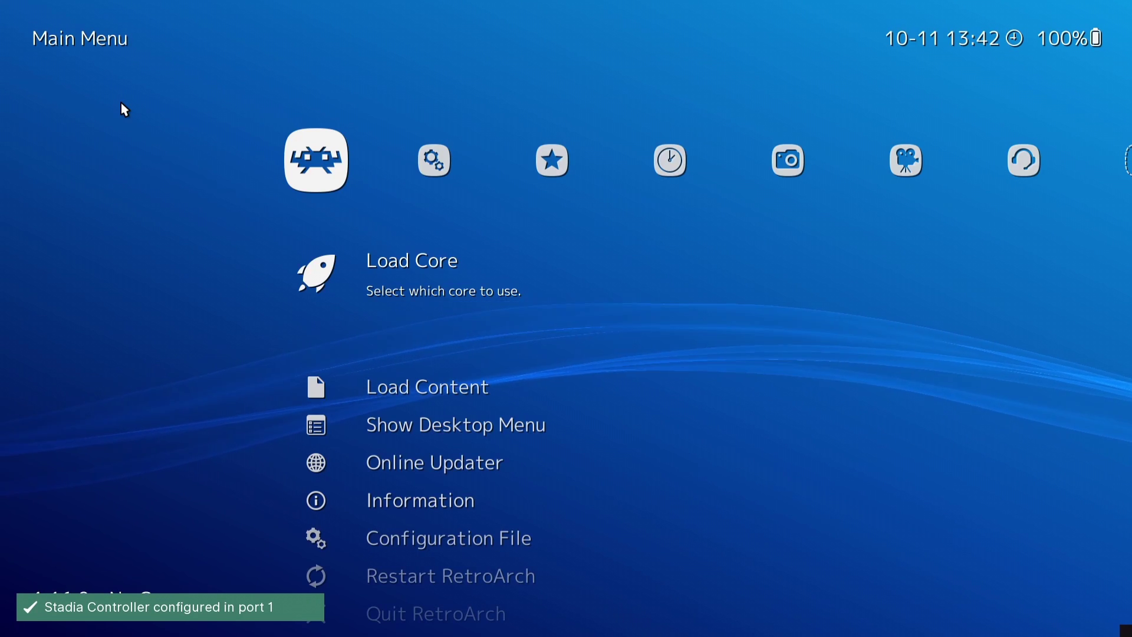
# Browse through the xmb menu categories to the PS1 playlist with Alien Trilogy (USA).
pyautogui.press('Right')
pyautogui.press('Right')
pyautogui.press('Right')
pyautogui.press('Right')
pyautogui.press('Right')
pyautogui.press('Right')
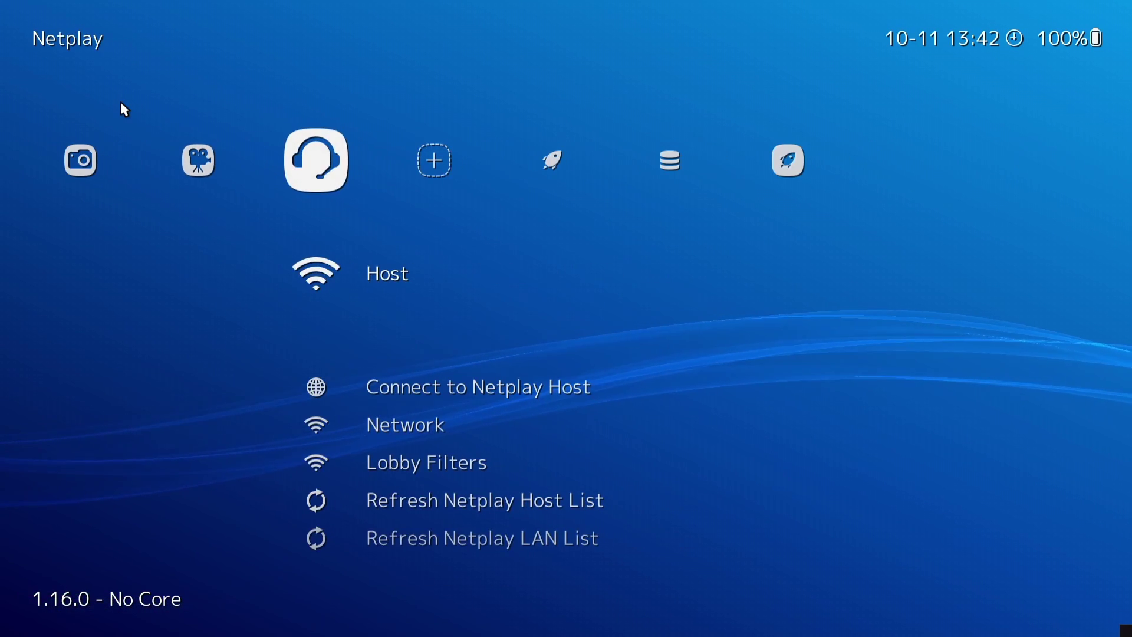
pyautogui.press('Right')
pyautogui.press('Right')
pyautogui.press('Right')
pyautogui.press('Right')
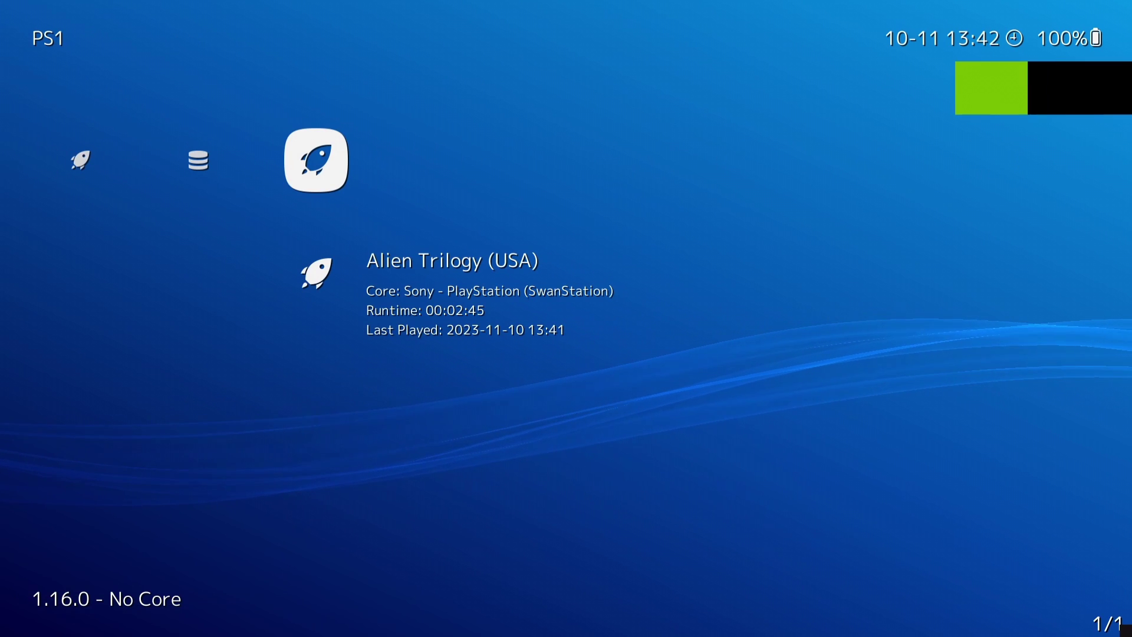
# Return to the Main Menu and open the Online Updater.
pyautogui.press('Left')
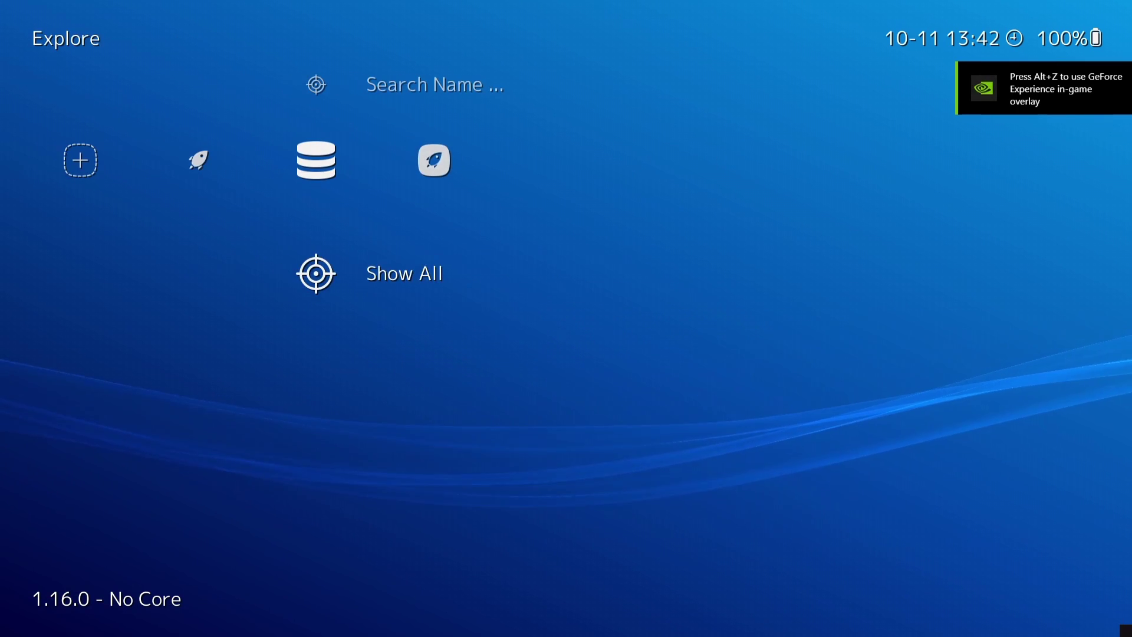
pyautogui.press('Left')
pyautogui.press('Left')
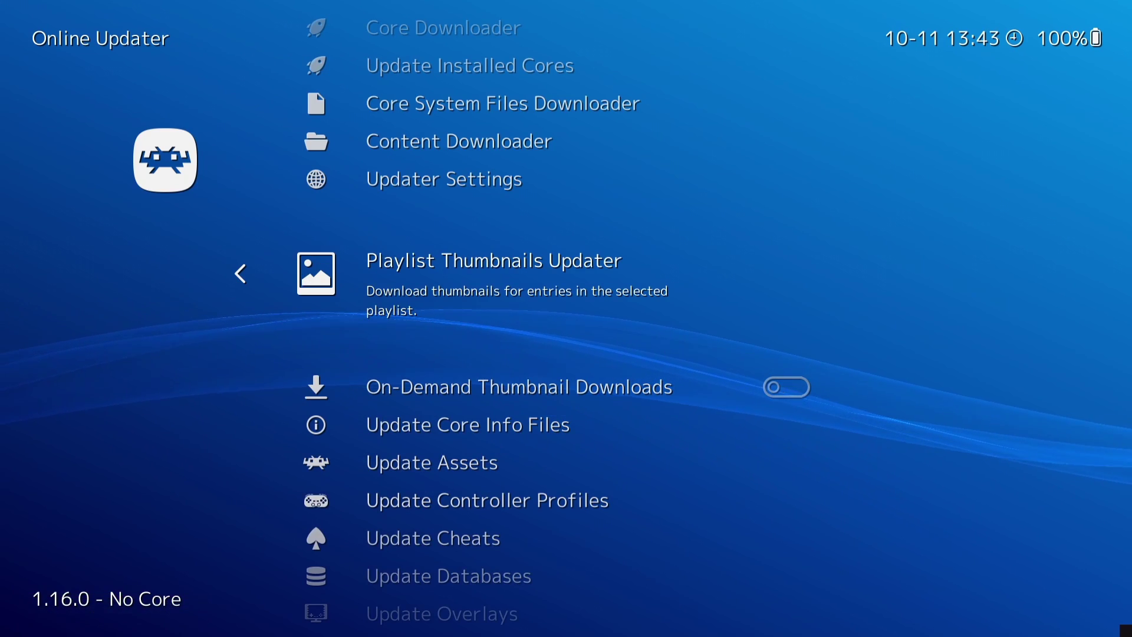
# Update the core info files and the assets in the Online Updater.
pyautogui.press('Up')
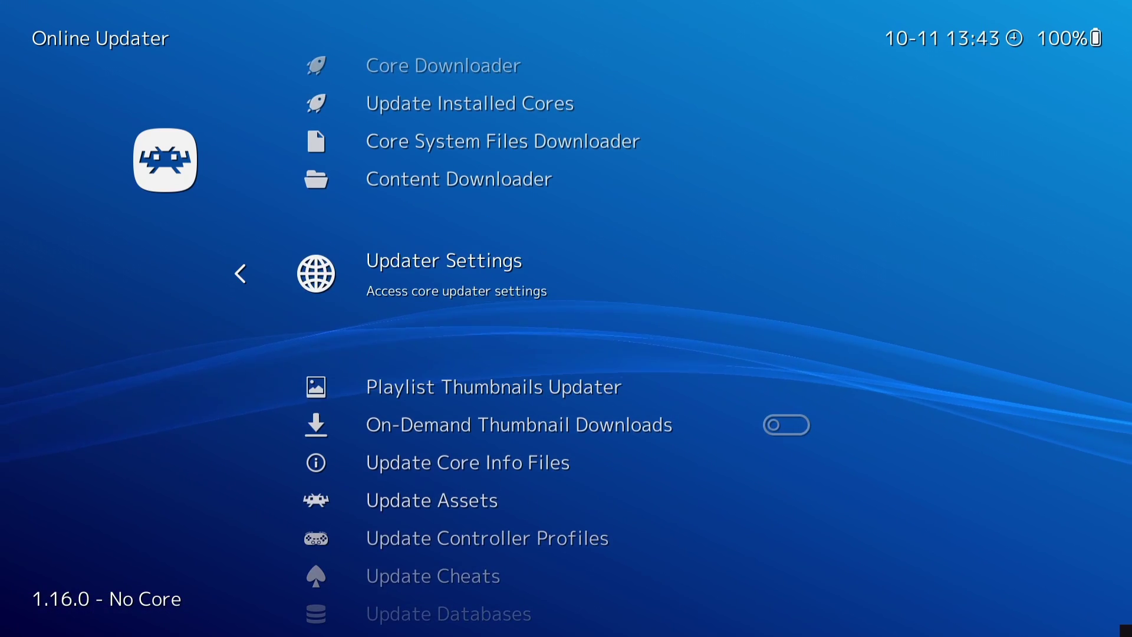
pyautogui.press('Return')
pyautogui.press('BackSpace')
pyautogui.press('Down')
pyautogui.press('Down')
pyautogui.press('Down')
pyautogui.press('Return')
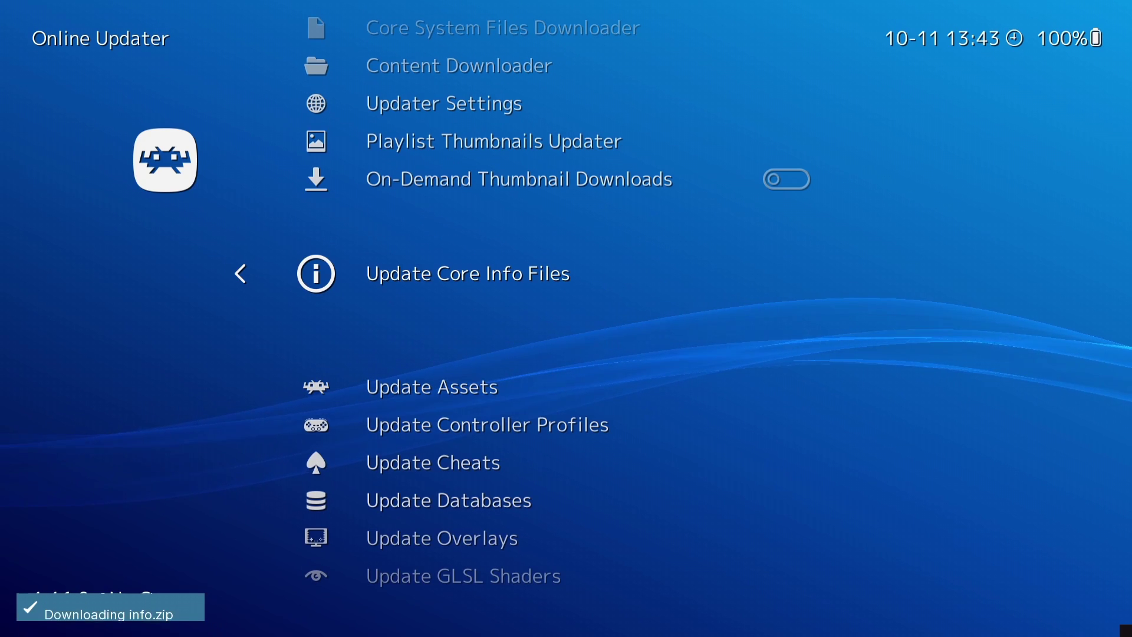
pyautogui.press('Down')
pyautogui.press('Return')
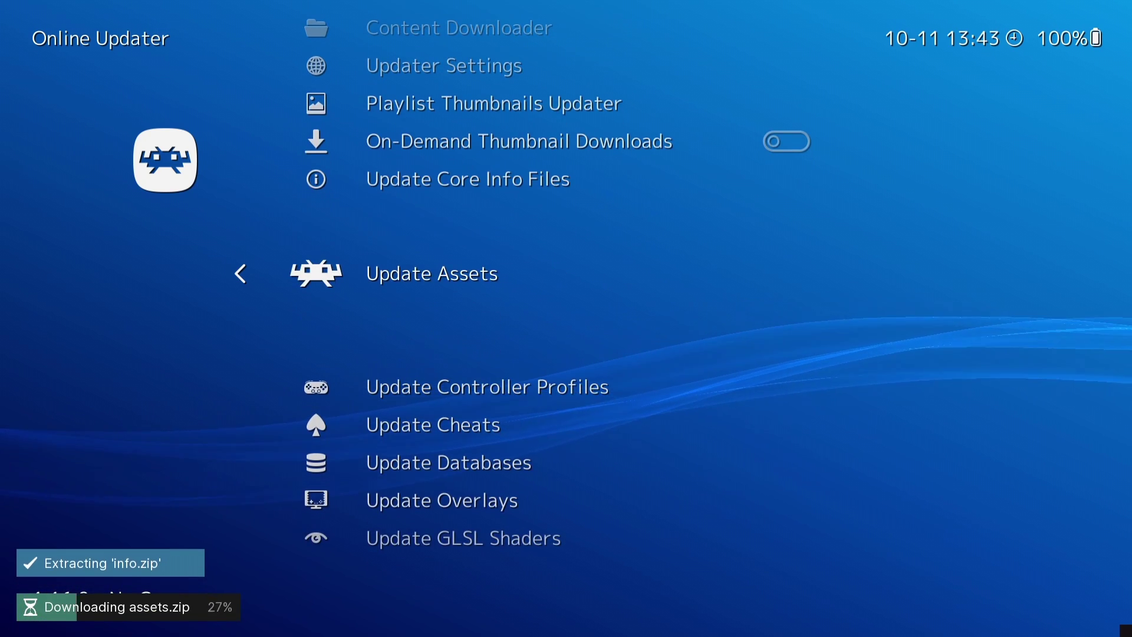
# Update the controller profiles and the cheats.
pyautogui.press('Down')
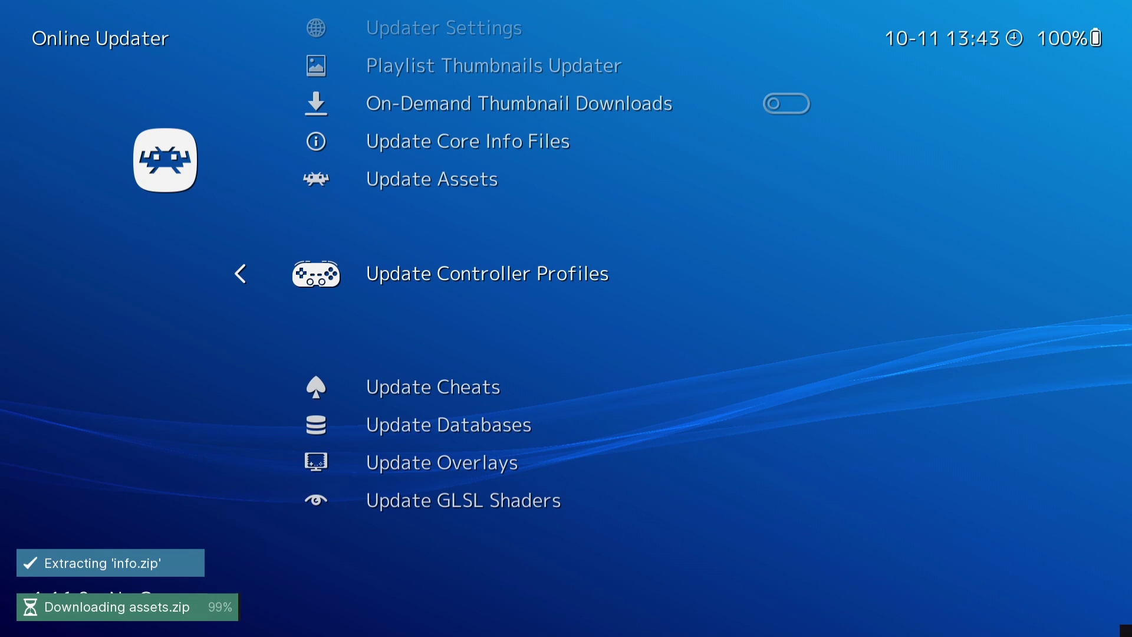
pyautogui.press('Return')
pyautogui.press('Down')
pyautogui.press('Return')
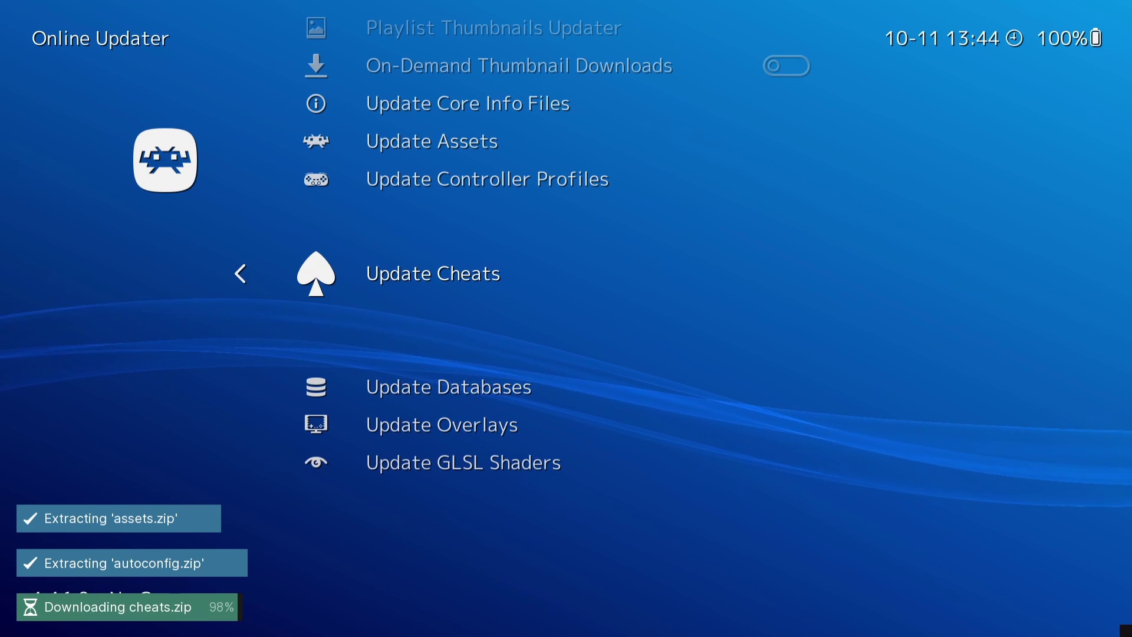
# Update the databases and the overlays in the Online Updater.
pyautogui.press('Down')
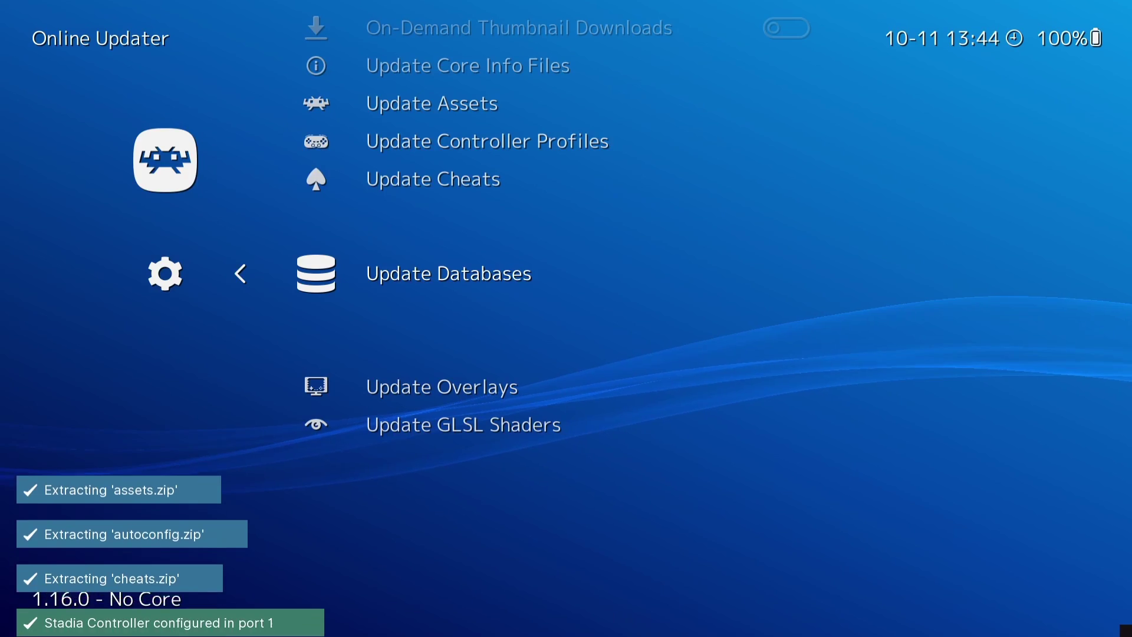
pyautogui.press('Down')
pyautogui.press('Return')
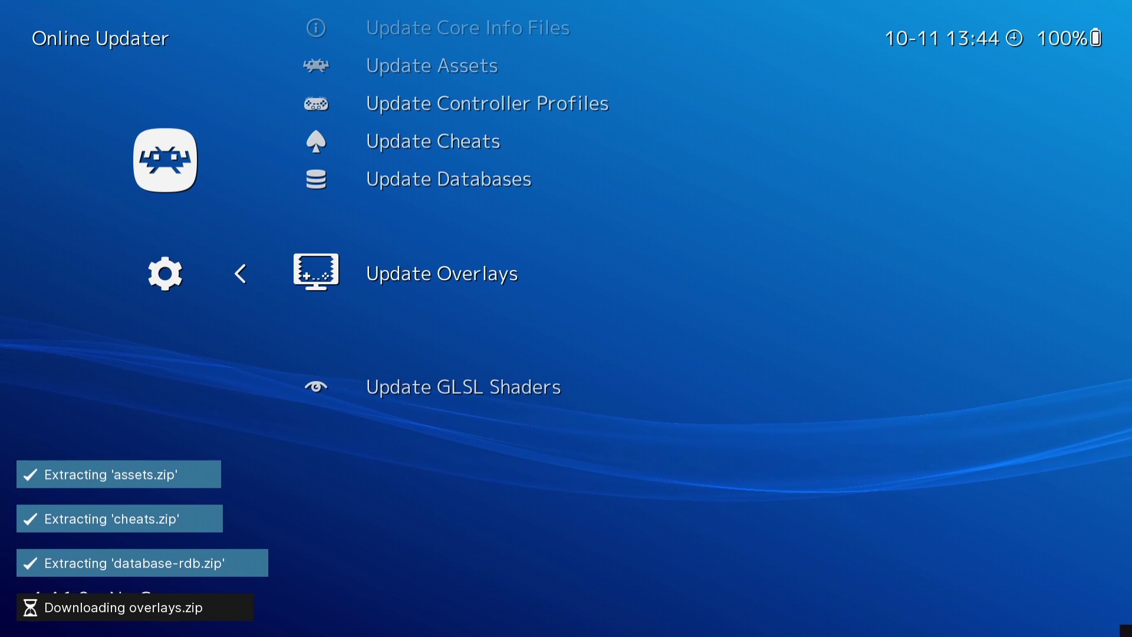
pyautogui.press('Down')
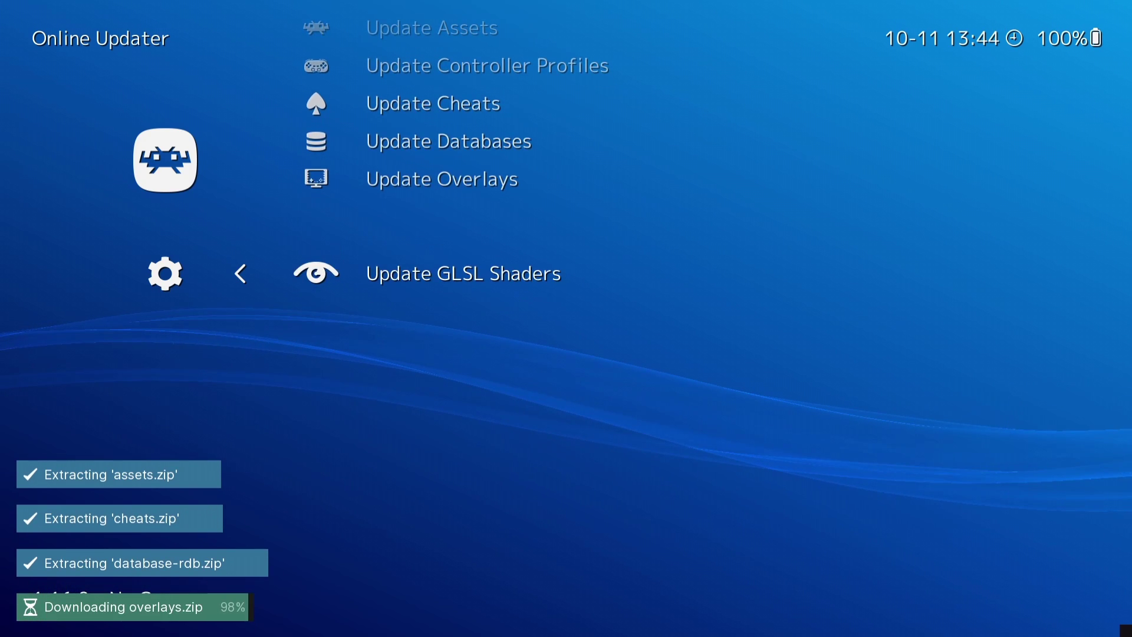
# Return to the Main Menu and go to the PS1 playlist.
pyautogui.press('BackSpace')
pyautogui.press('Up')
pyautogui.press('Up')
pyautogui.press('Up')
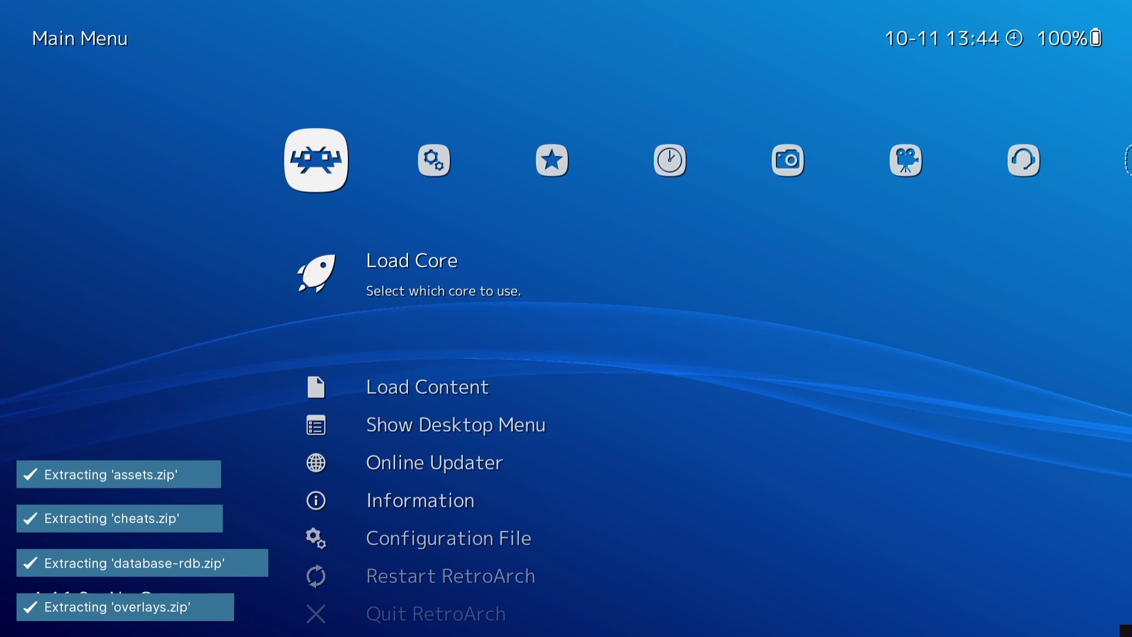
pyautogui.press('Left')
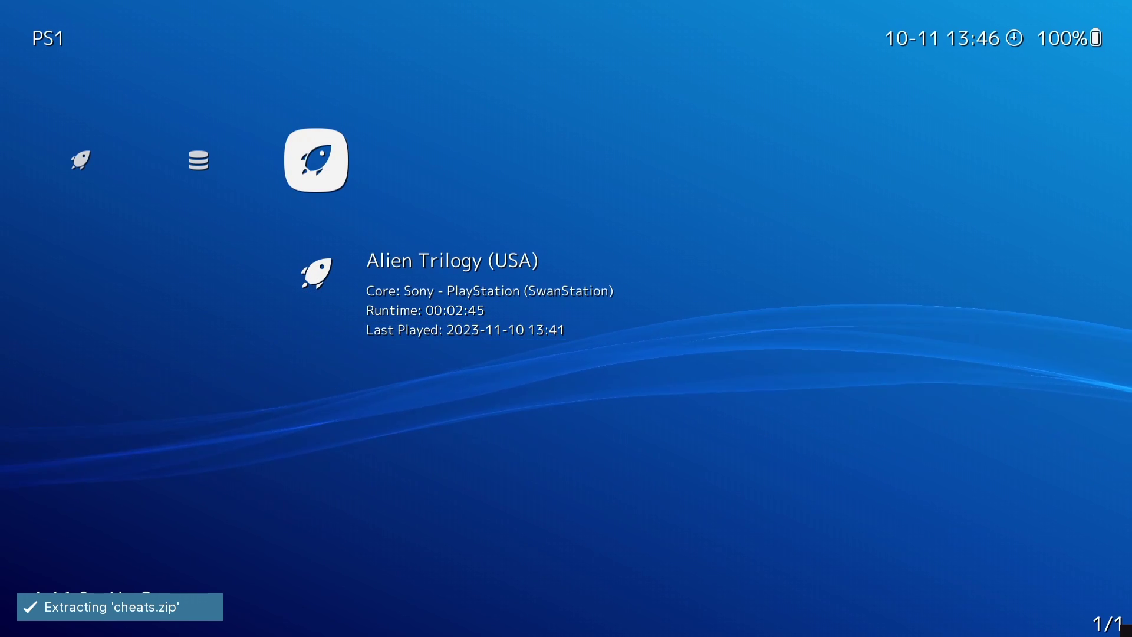
# Add Alien Trilogy (USA) from the PS1 playlist to the Favorites.
pyautogui.press('Return')
pyautogui.press('Down')
pyautogui.press('Down')
pyautogui.press('Down')
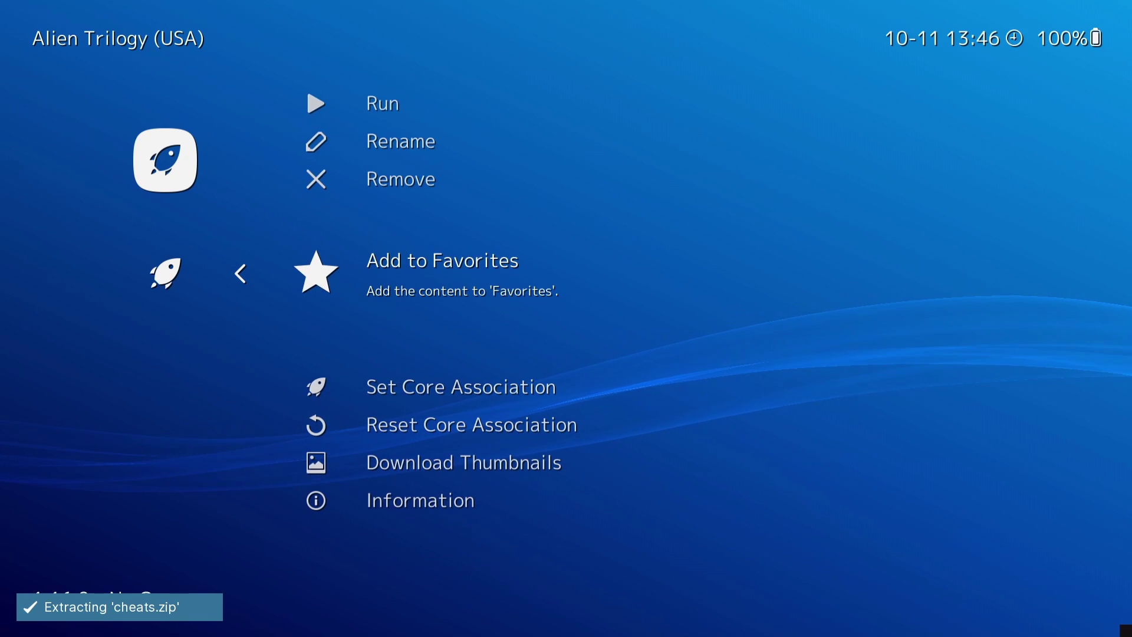
pyautogui.press('Return')
pyautogui.press('BackSpace')
# Go to the Favorites category and view its entries.
pyautogui.press('Left')
pyautogui.press('Left')
pyautogui.press('Left')
pyautogui.press('Left')
pyautogui.press('Left')
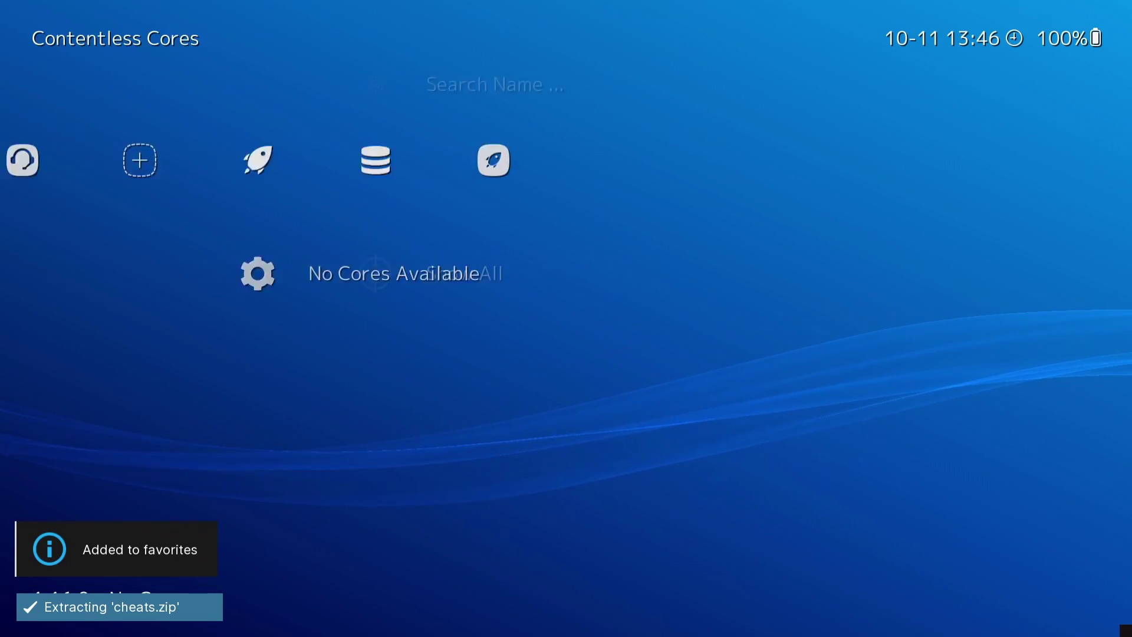
pyautogui.press('Left')
pyautogui.press('Left')
pyautogui.press('Left')
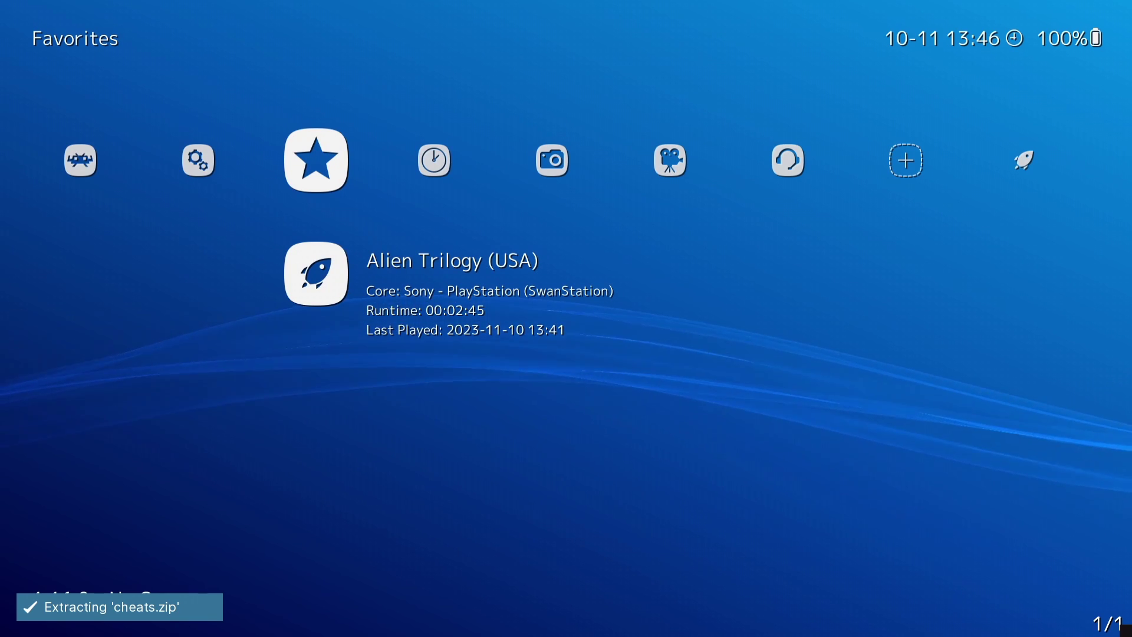
# Go back to the PS1 playlist and resume Alien Trilogy (USA).
pyautogui.press('Left')
pyautogui.press('Left')
pyautogui.press('Left')
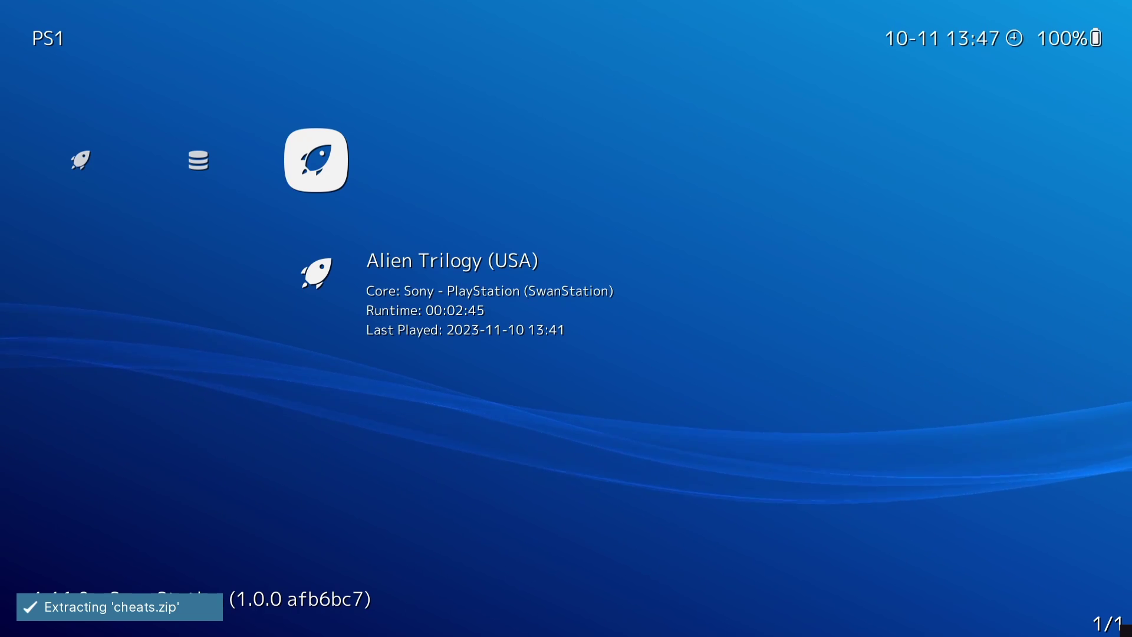
pyautogui.press('Return')
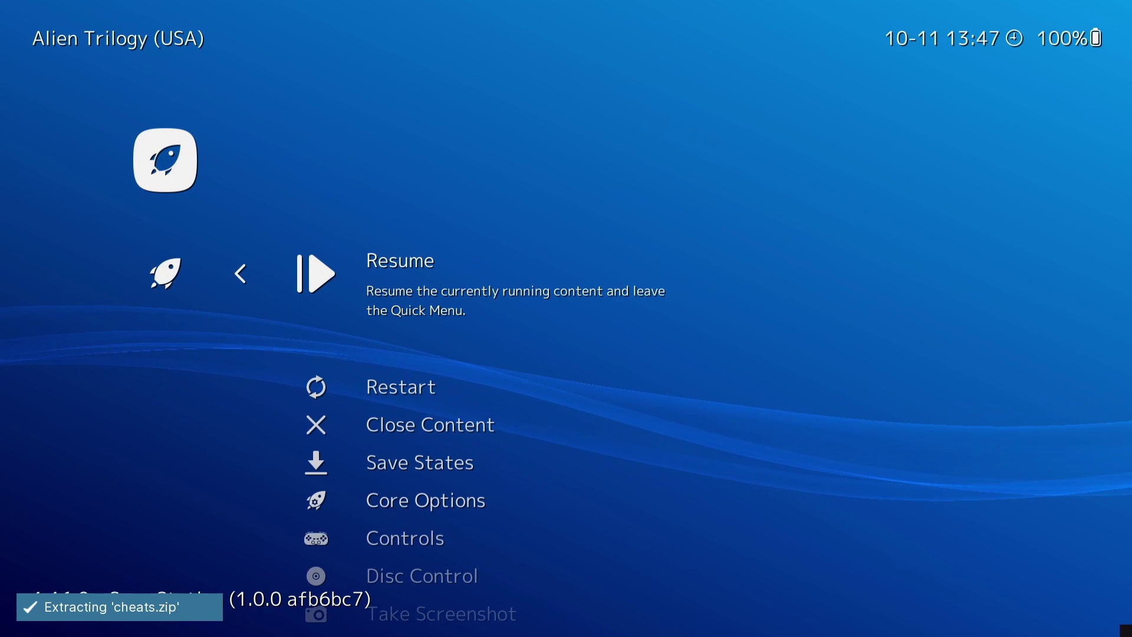
pyautogui.press('Return')
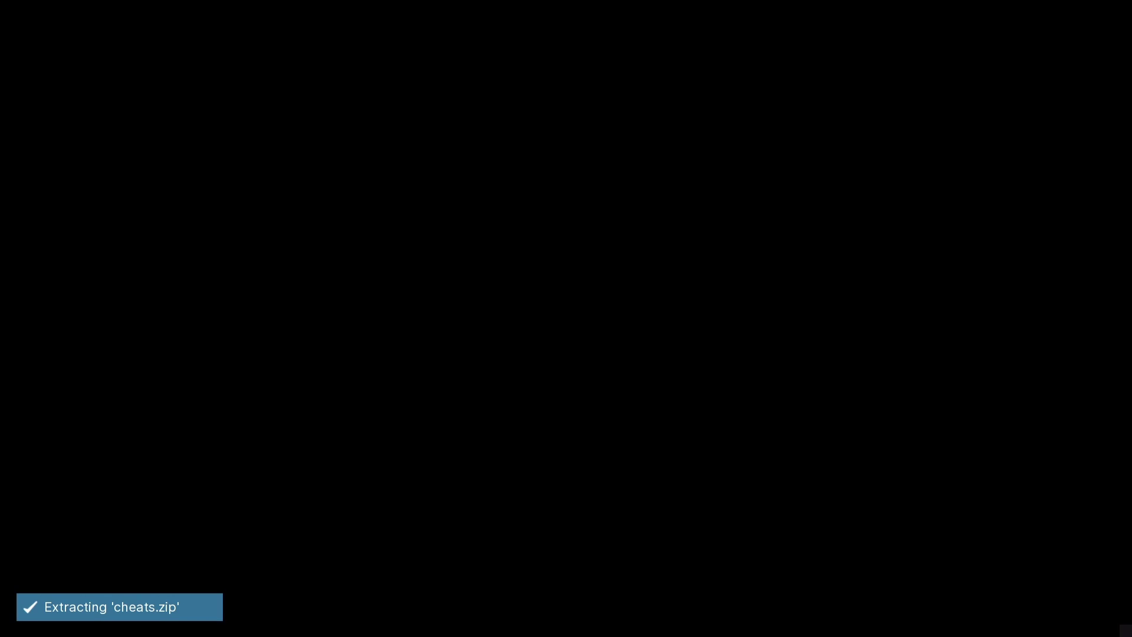
# Bring up the game's Quick Menu and open its Cheats section.
pyautogui.press('F1')
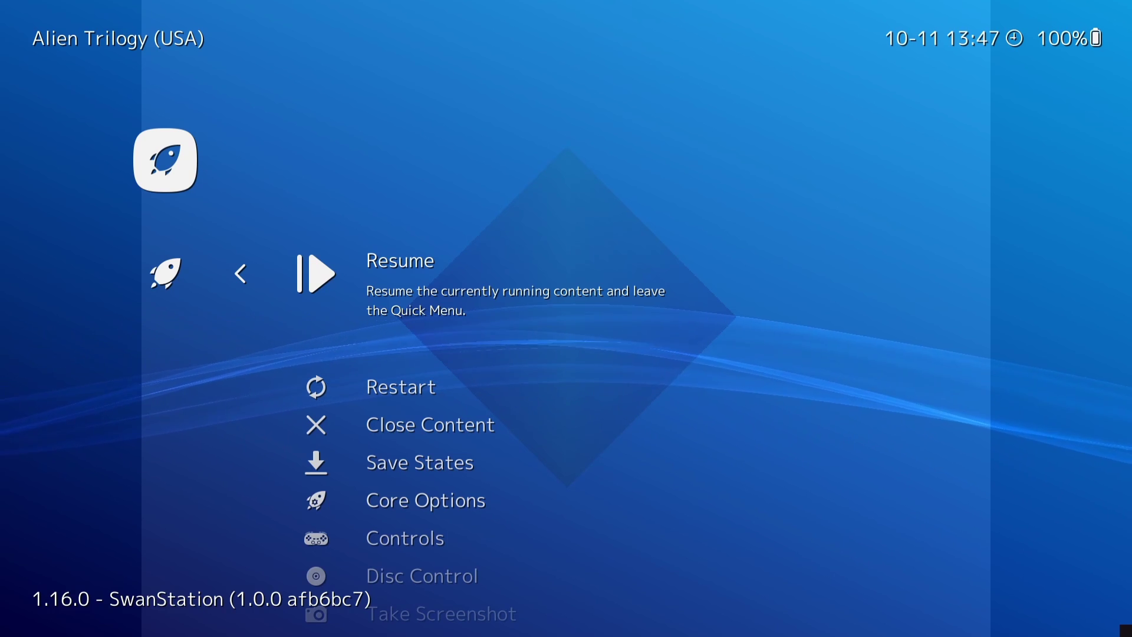
pyautogui.press('Down')
pyautogui.press('Down')
pyautogui.press('Down')
pyautogui.press('Down')
pyautogui.press('Down')
pyautogui.press('Down')
pyautogui.press('Down')
pyautogui.press('Down')
pyautogui.press('Down')
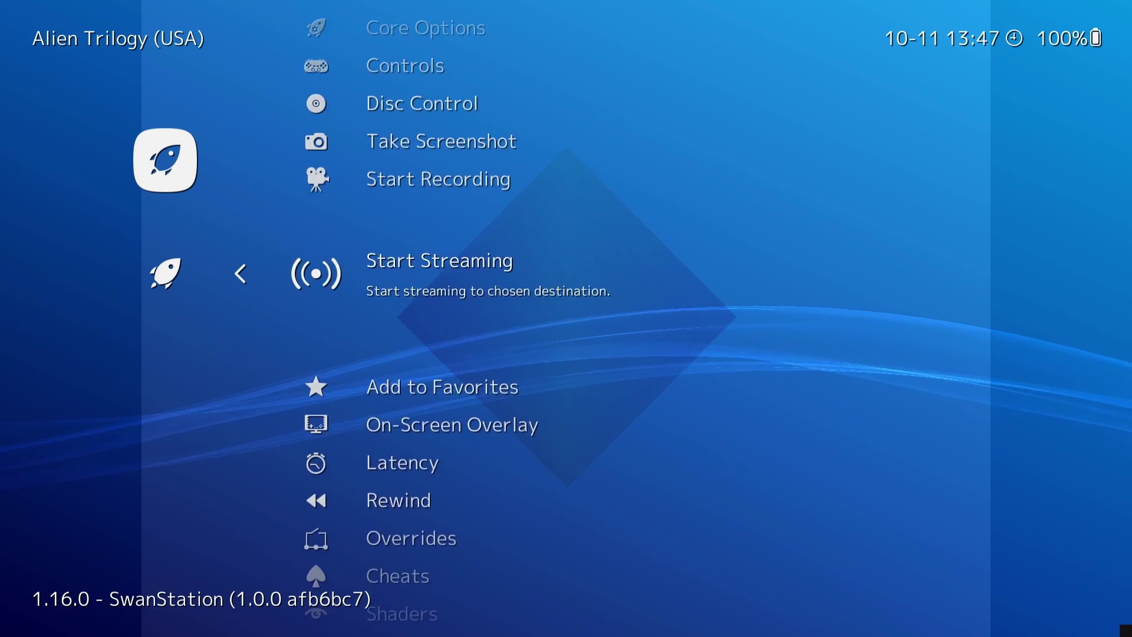
pyautogui.press('Down')
pyautogui.press('Down')
pyautogui.press('Down')
pyautogui.press('Down')
pyautogui.press('Down')
pyautogui.press('Down')
pyautogui.press('Down')
pyautogui.press('Up')
pyautogui.press('Return')
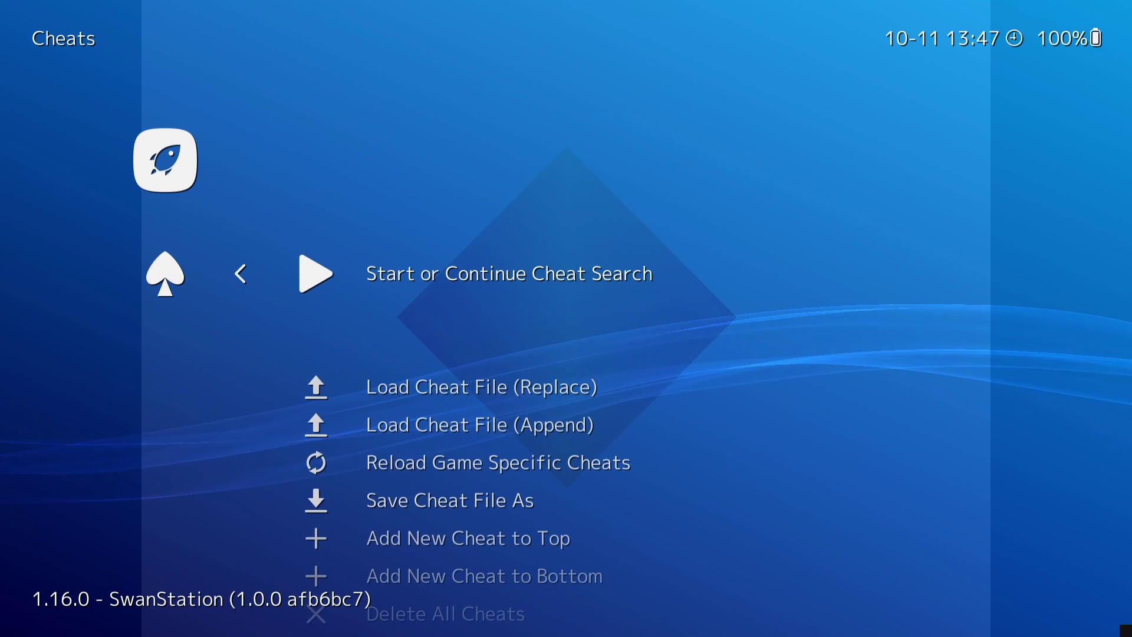
# Choose to load a cheat file that replaces existing cheats and open the Sony - PlayStation cheat folder.
pyautogui.press('Down')
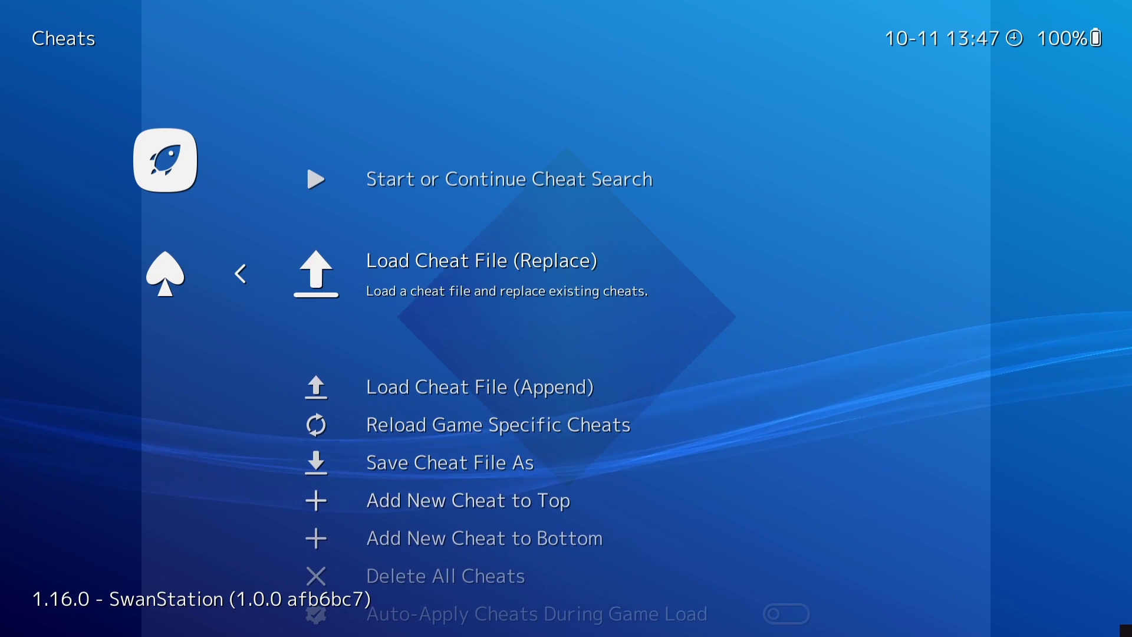
pyautogui.press('Return')
pyautogui.press('Down')
pyautogui.press('Down')
pyautogui.press('Down')
pyautogui.press('Down')
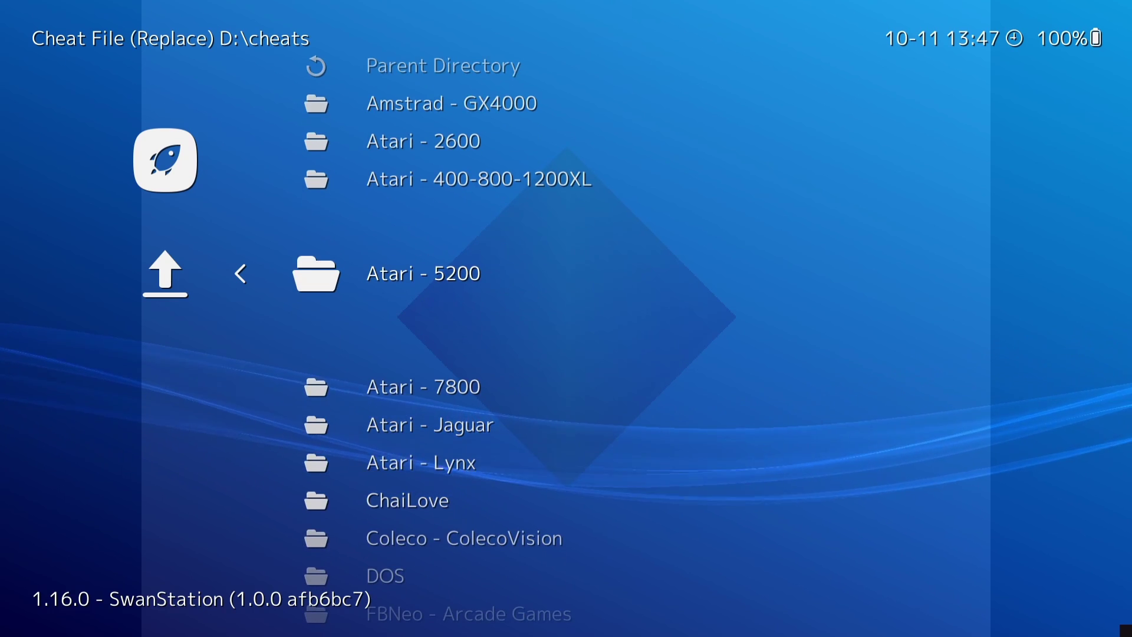
pyautogui.press('Down')
pyautogui.press('Down')
pyautogui.press('Down')
pyautogui.press('Down')
pyautogui.press('Down')
pyautogui.press('Down')
pyautogui.press('Down')
pyautogui.press('Down')
pyautogui.press('Down')
pyautogui.press('Down')
pyautogui.press('Down')
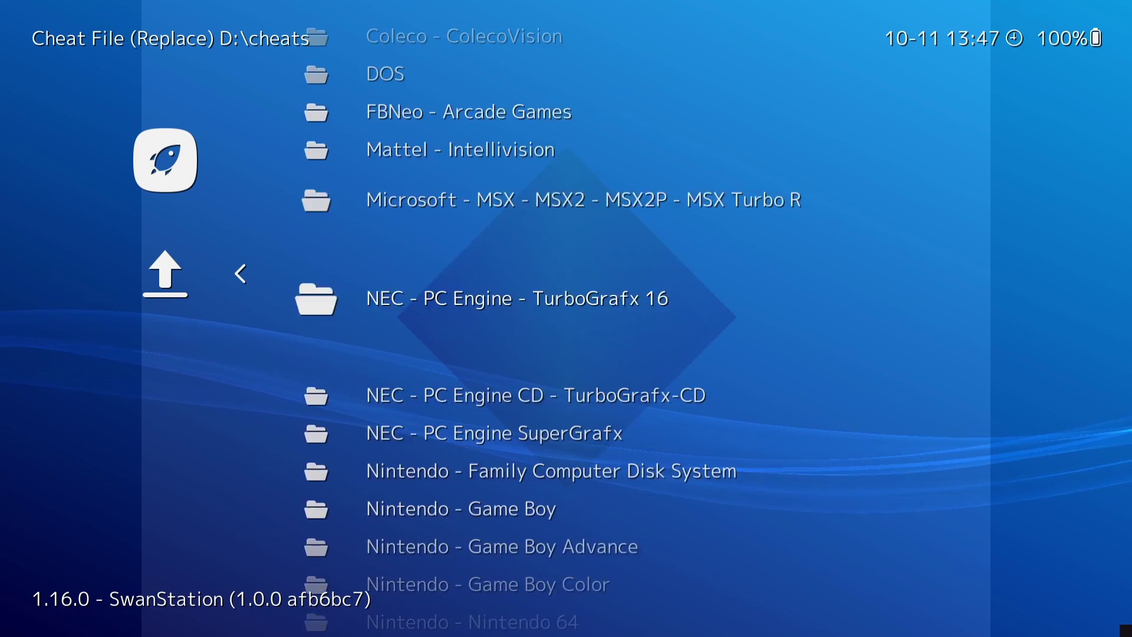
pyautogui.press('Down')
pyautogui.press('Down')
pyautogui.press('Down')
pyautogui.press('Down')
pyautogui.press('Down')
pyautogui.press('Down')
pyautogui.press('Down')
pyautogui.press('Down')
pyautogui.press('Down')
pyautogui.press('Down')
pyautogui.press('Down')
pyautogui.press('Down')
pyautogui.press('Down')
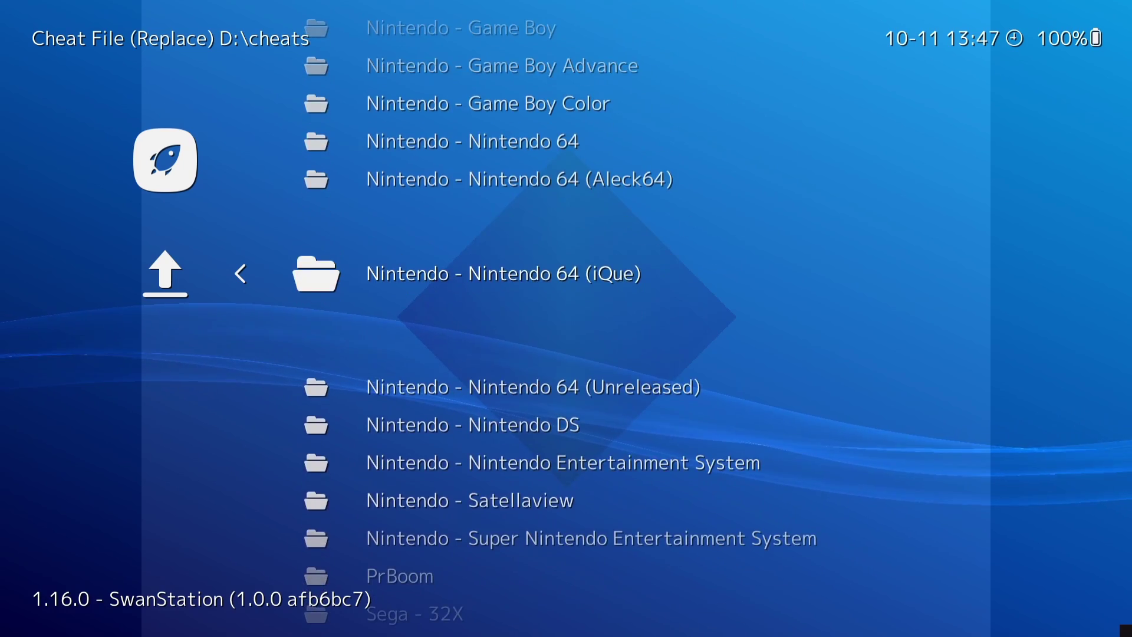
pyautogui.press('Up')
pyautogui.press('Up')
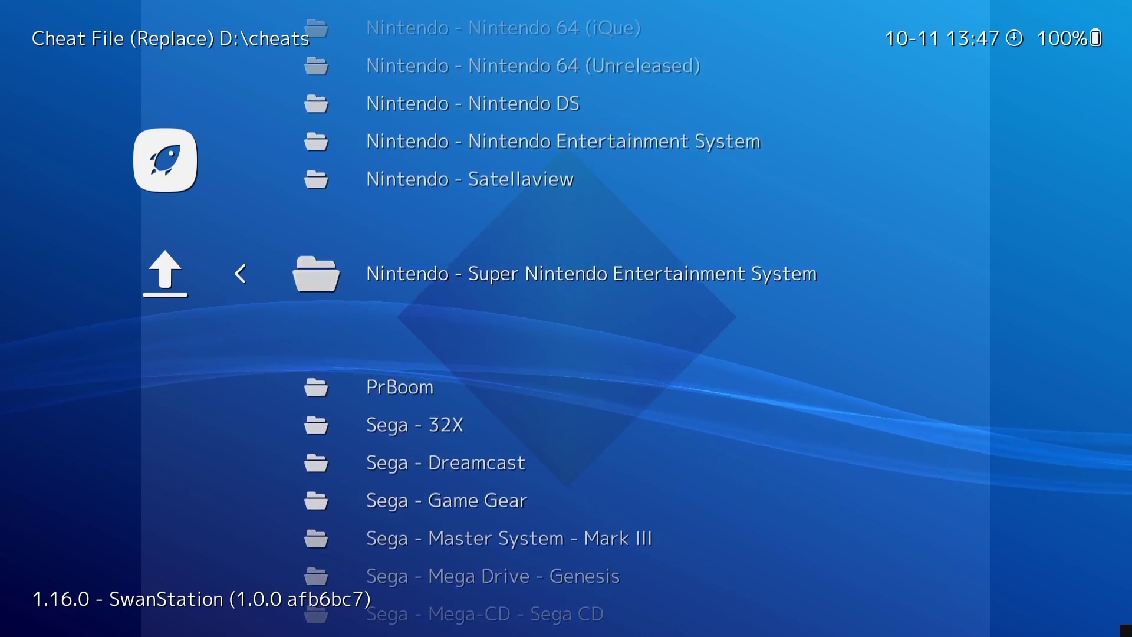
pyautogui.press('Down')
pyautogui.press('Down')
pyautogui.press('Down')
pyautogui.press('Down')
pyautogui.press('Down')
pyautogui.press('Down')
pyautogui.press('Down')
pyautogui.press('Down')
pyautogui.press('Down')
pyautogui.press('Down')
pyautogui.press('Down')
pyautogui.press('Down')
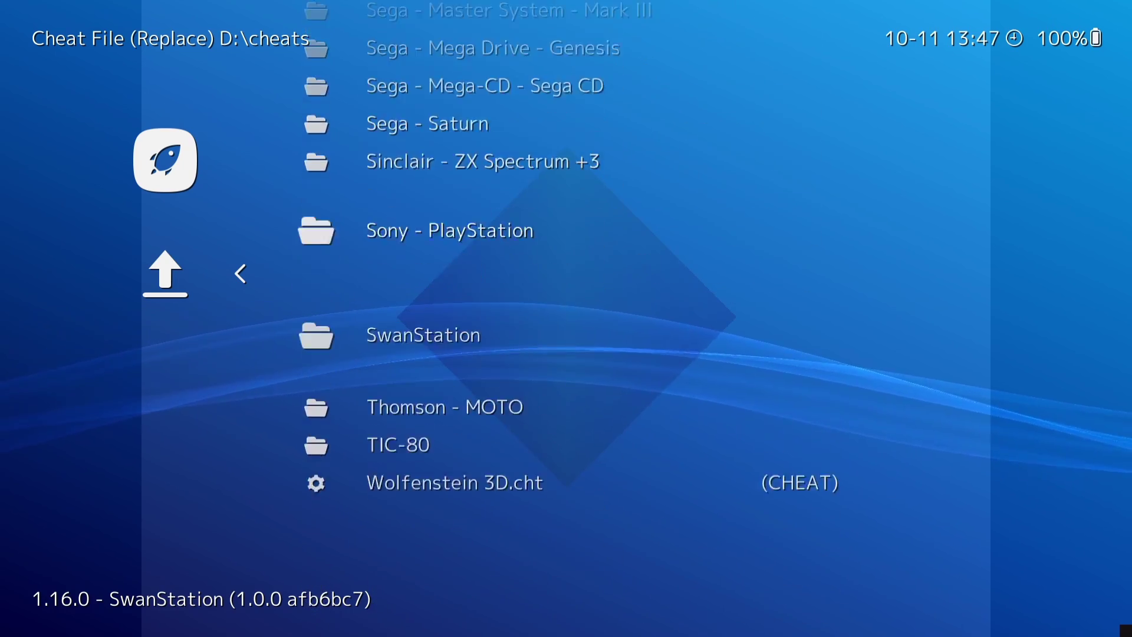
pyautogui.press('Return')
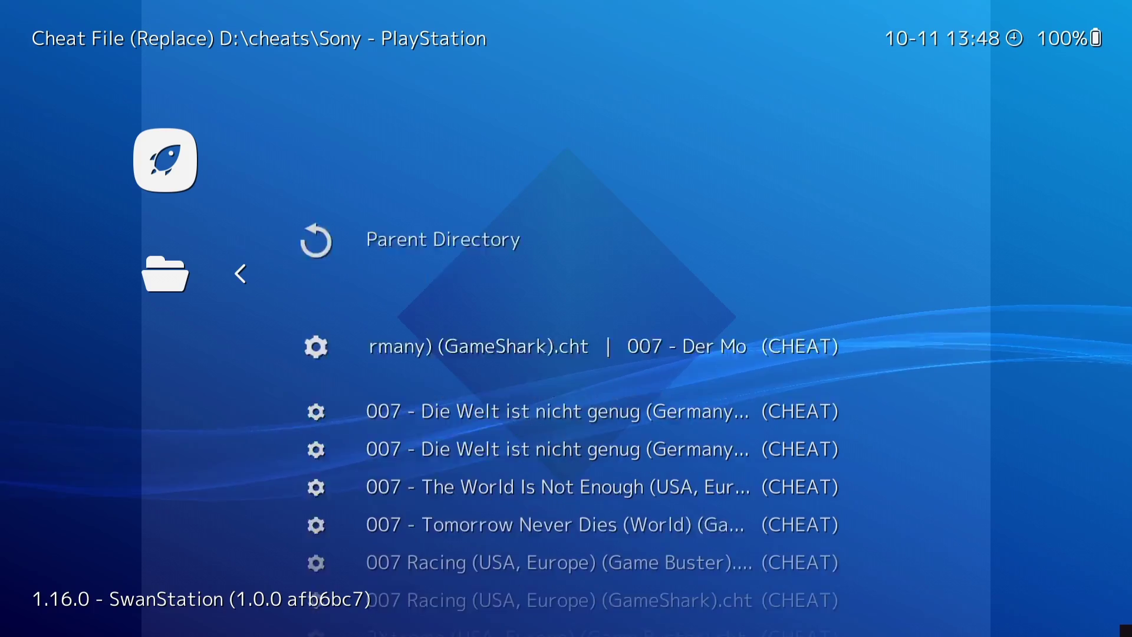
# Load the cheat file Alien Trilogy (World) (Game Buster).cht.
pyautogui.press('Down')
pyautogui.press('Down')
pyautogui.press('Down')
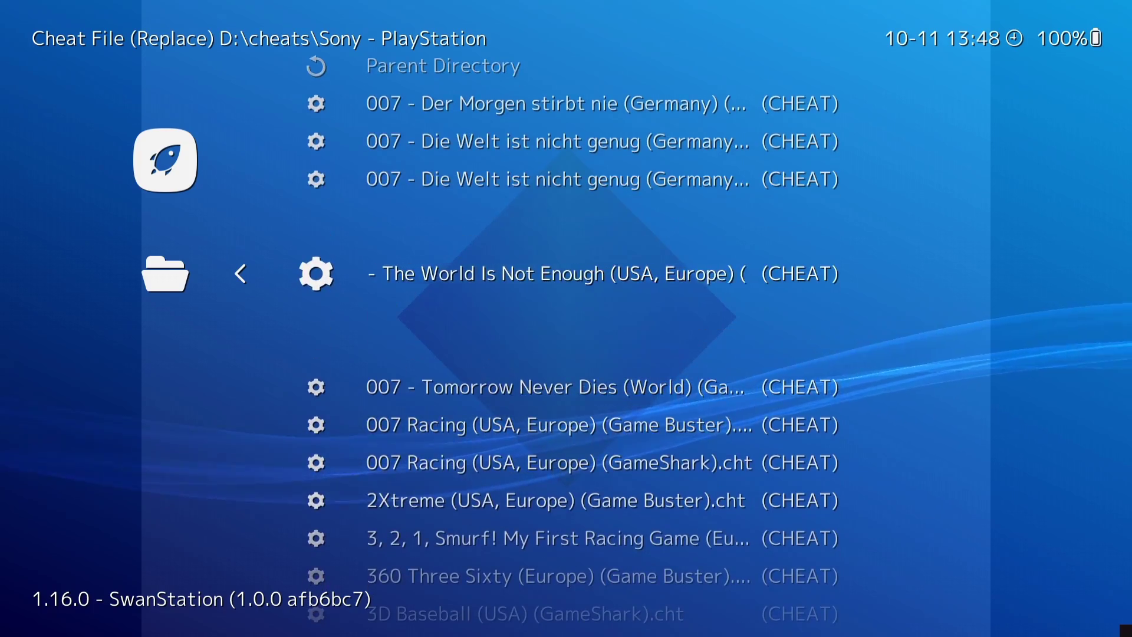
pyautogui.press('Down')
pyautogui.press('Down')
pyautogui.press('Down')
pyautogui.press('Down')
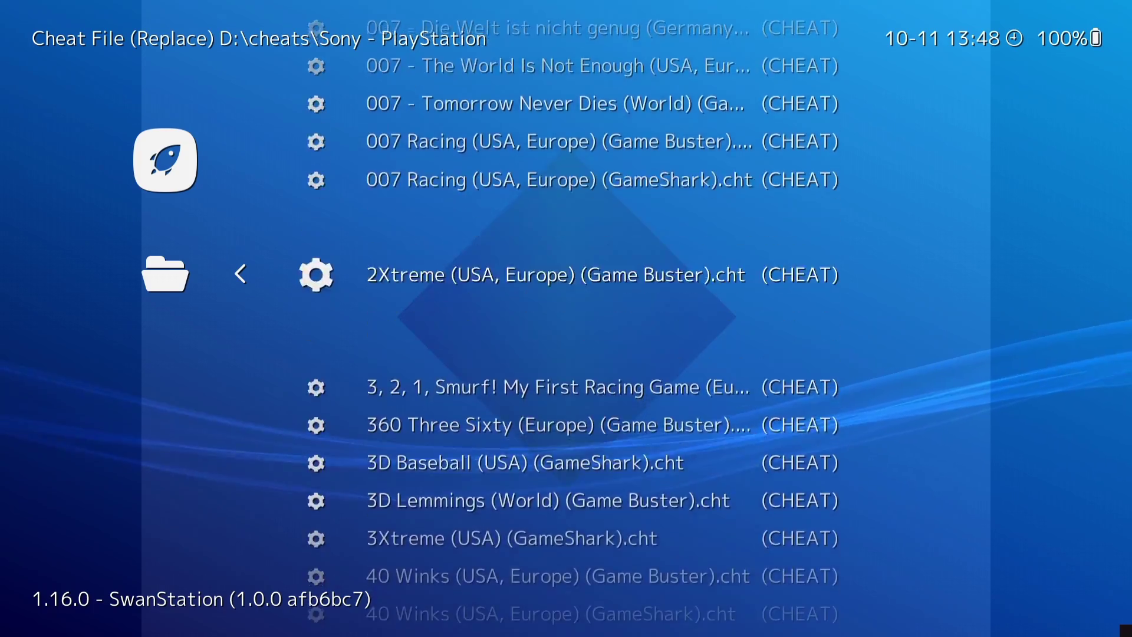
pyautogui.press('Down')
pyautogui.press('Down')
pyautogui.press('Down')
pyautogui.press('Down')
pyautogui.press('Down')
pyautogui.press('Down')
pyautogui.press('Down')
pyautogui.press('Down')
pyautogui.press('Down')
pyautogui.press('Down')
pyautogui.press('Down')
pyautogui.press('Down')
pyautogui.press('Down')
pyautogui.press('Down')
pyautogui.press('Down')
pyautogui.press('Down')
pyautogui.press('Down')
pyautogui.press('Down')
pyautogui.press('Down')
pyautogui.press('Down')
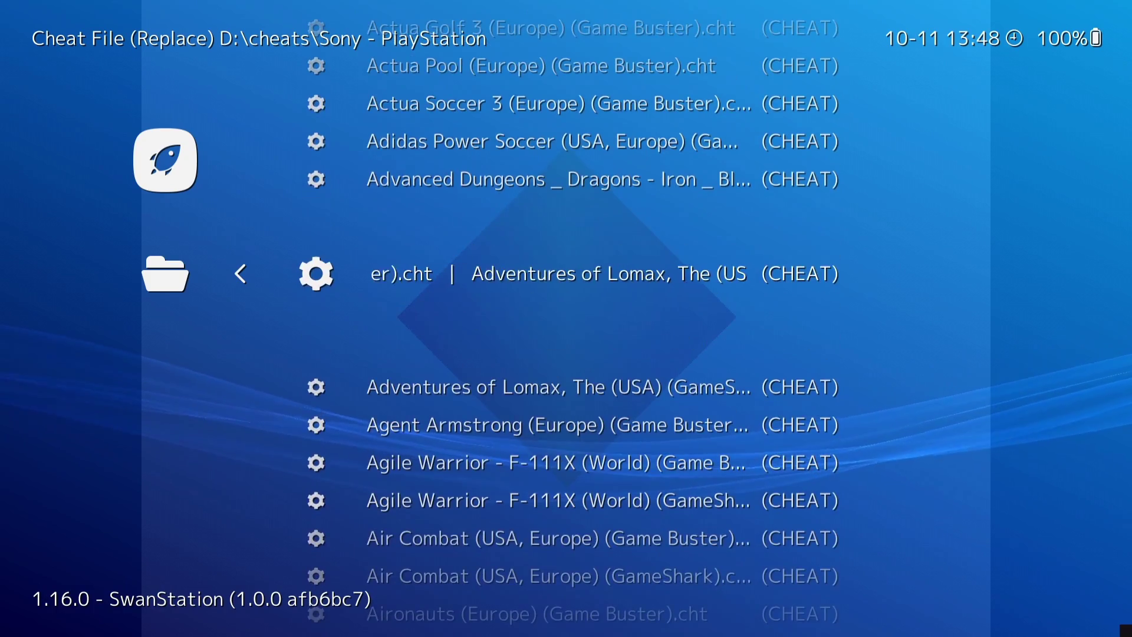
pyautogui.press('Down')
pyautogui.press('Down')
pyautogui.press('Down')
pyautogui.press('Down')
pyautogui.press('Down')
pyautogui.press('Down')
pyautogui.press('Down')
pyautogui.press('Down')
pyautogui.press('Down')
pyautogui.press('Down')
pyautogui.press('Down')
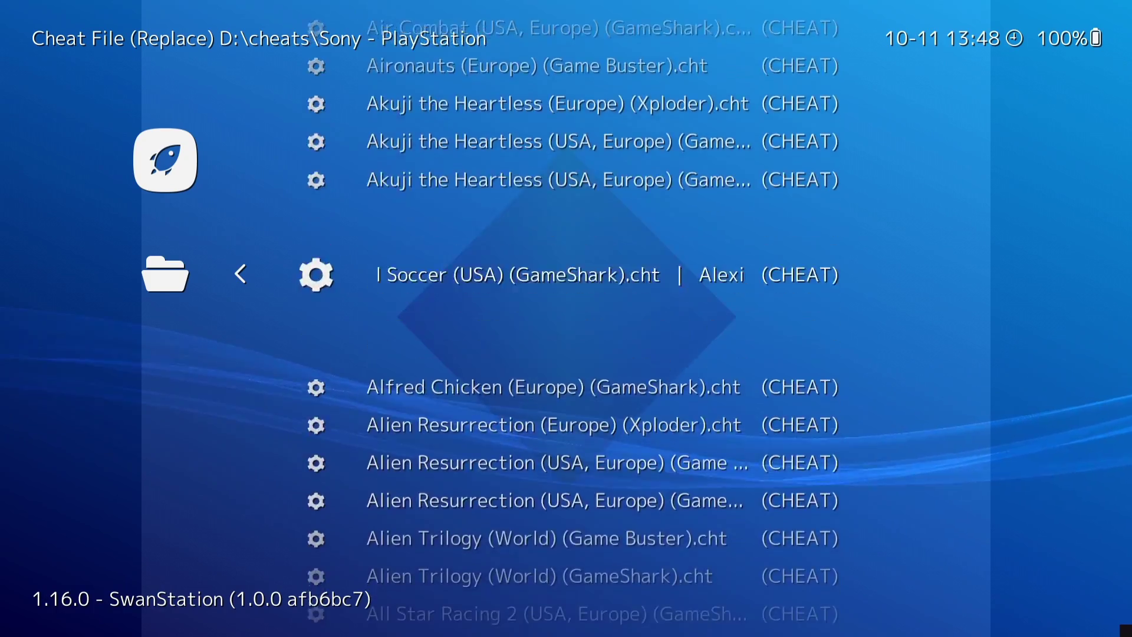
pyautogui.press('Down')
pyautogui.press('Down')
pyautogui.press('Down')
pyautogui.press('Down')
pyautogui.press('Down')
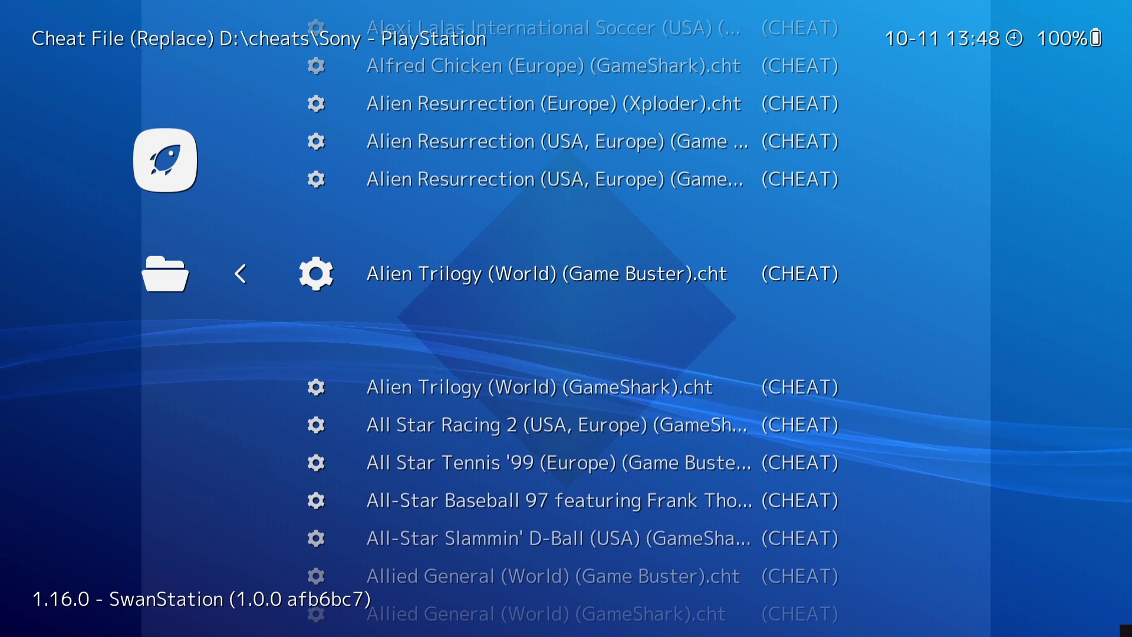
pyautogui.press('Return')
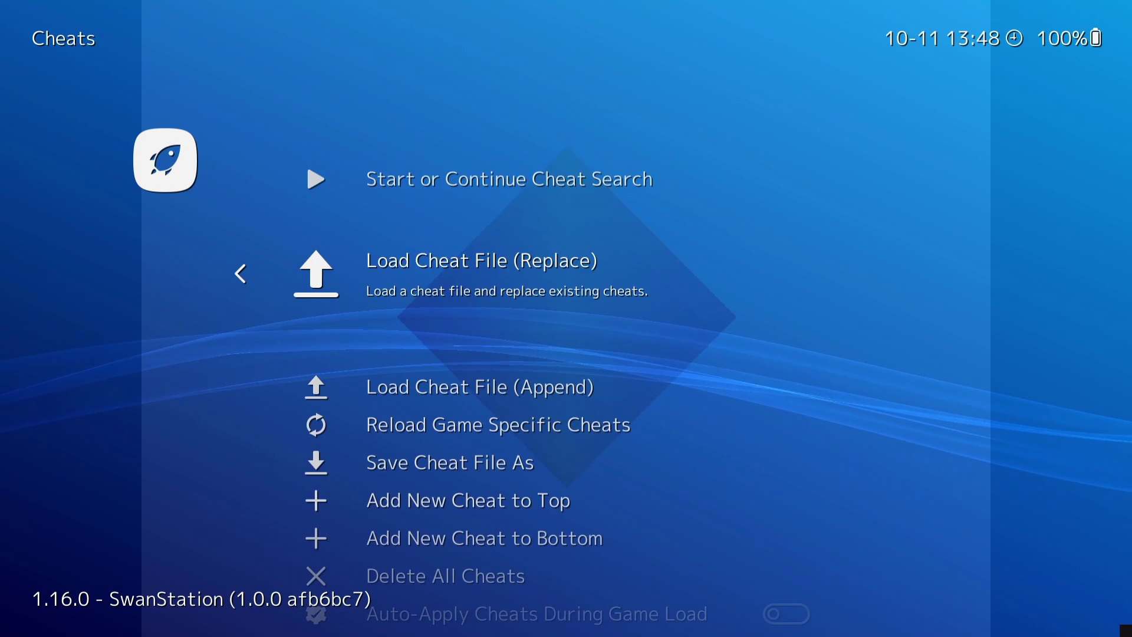
# Enable Auto-Apply Cheats During Game Load and Apply After Toggle.
pyautogui.press('Down')
pyautogui.press('Down')
pyautogui.press('Down')
pyautogui.press('Down')
pyautogui.press('Down')
pyautogui.press('Down')
pyautogui.press('Down')
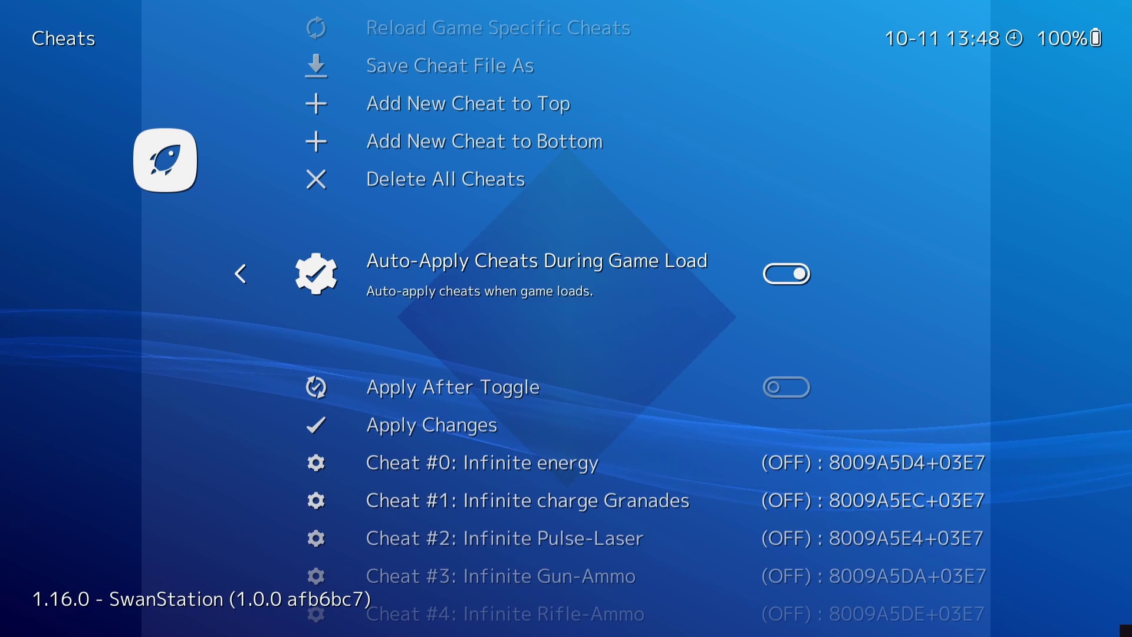
pyautogui.press('Down')
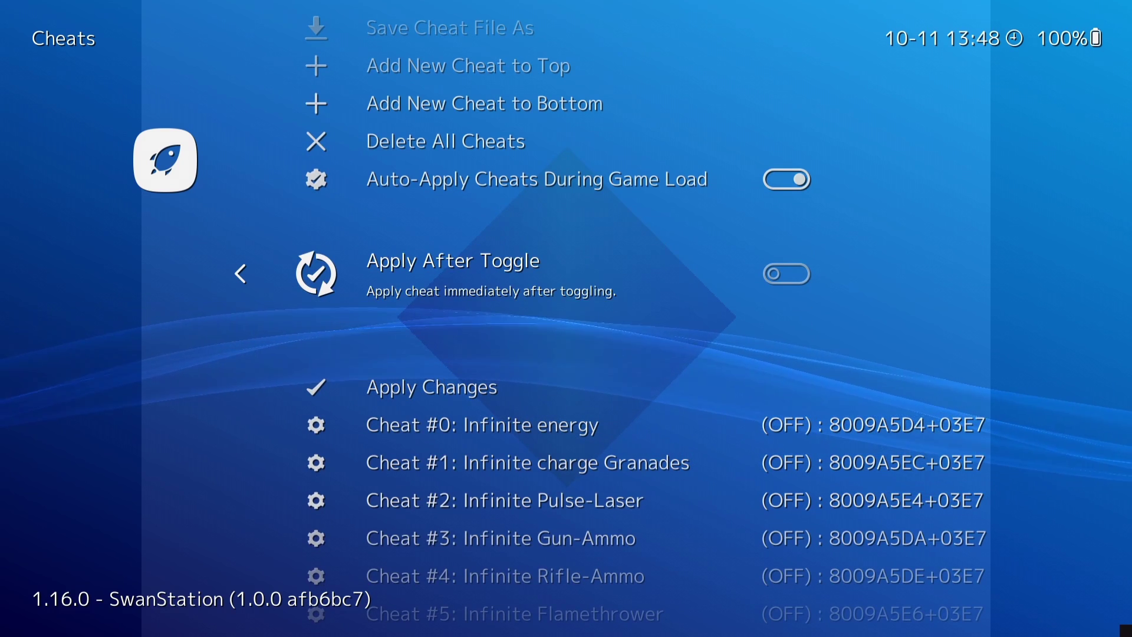
pyautogui.press('Return')
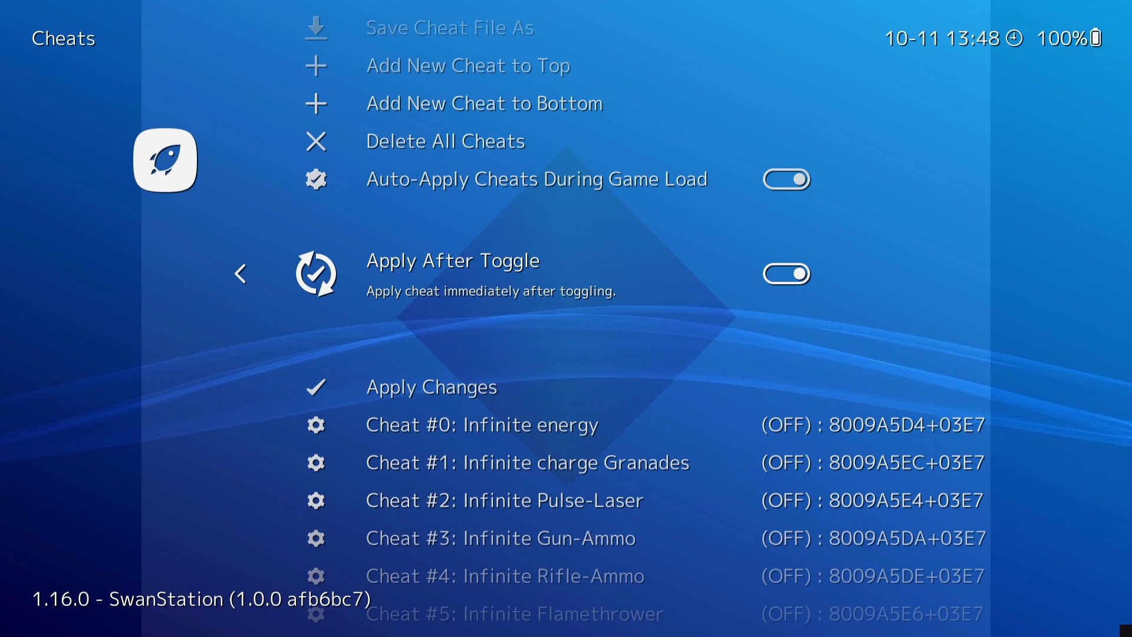
# Look over the loaded cheats and enable Cheat #0, Infinite energy, in its cheat details.
pyautogui.press('Down')
pyautogui.press('Down')
pyautogui.press('Down')
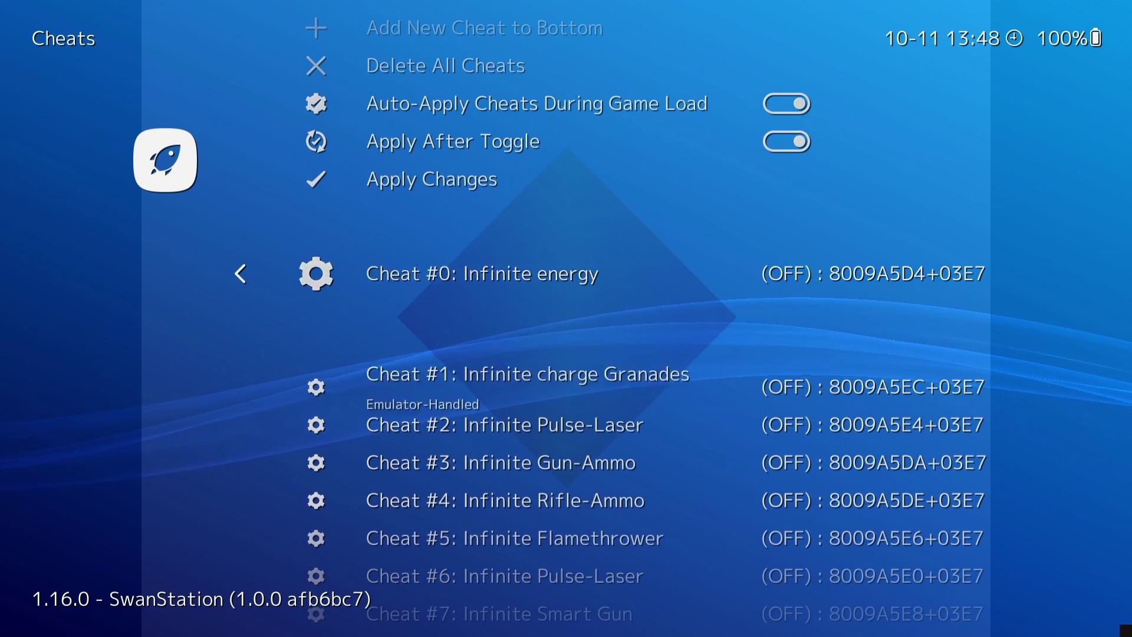
pyautogui.press('Down')
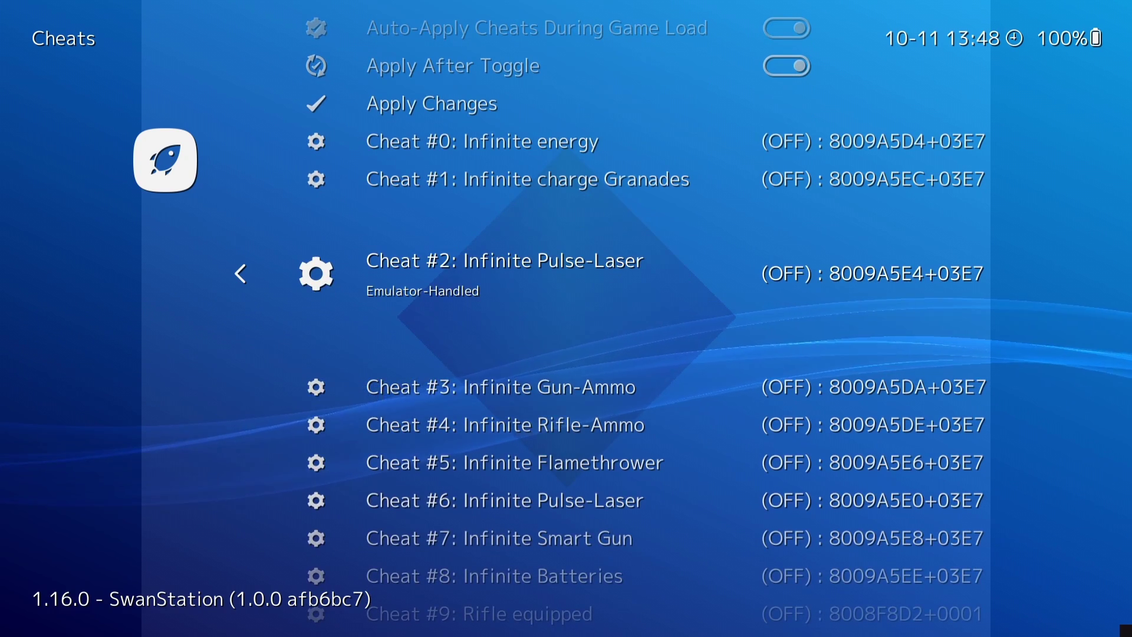
pyautogui.press('Down')
pyautogui.press('Down')
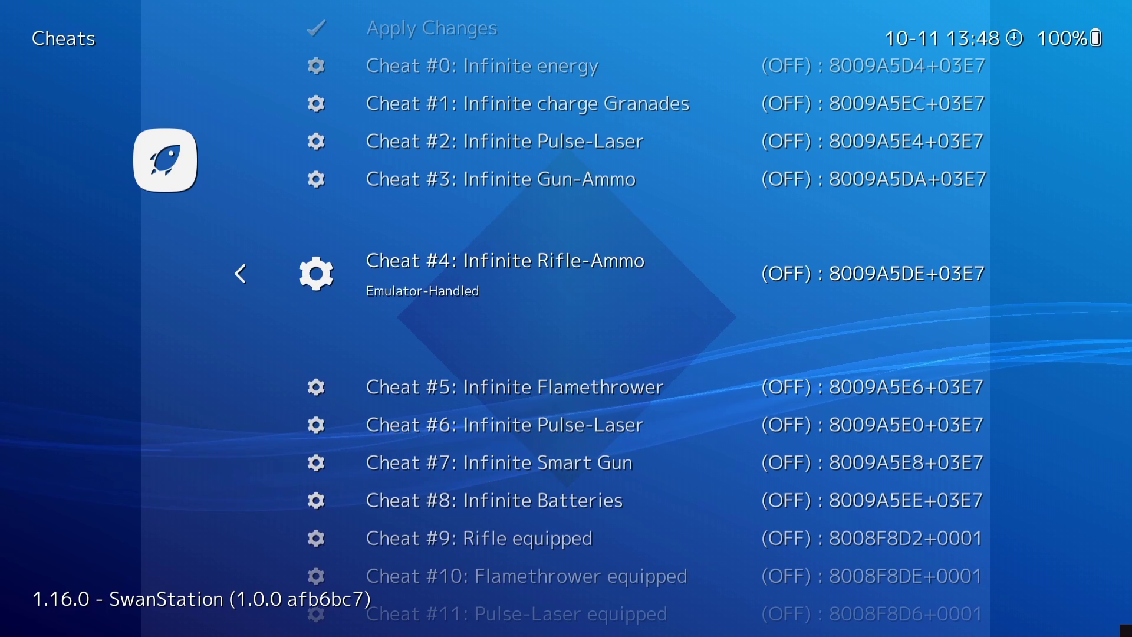
pyautogui.press('Up')
pyautogui.press('Up')
pyautogui.press('Up')
pyautogui.press('Up')
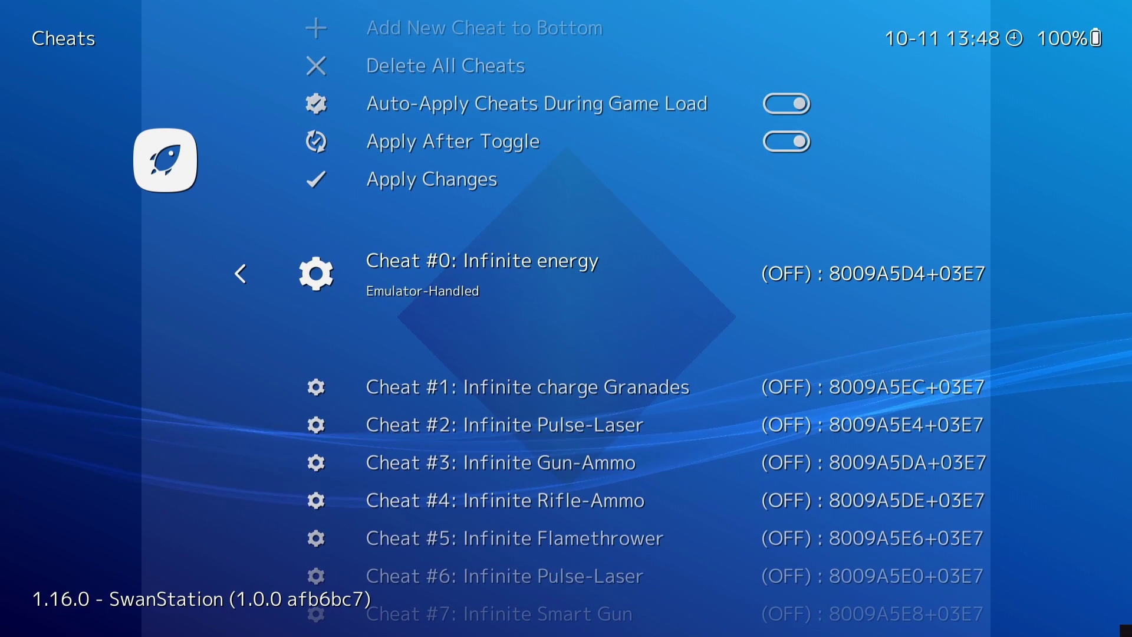
pyautogui.press('Return')
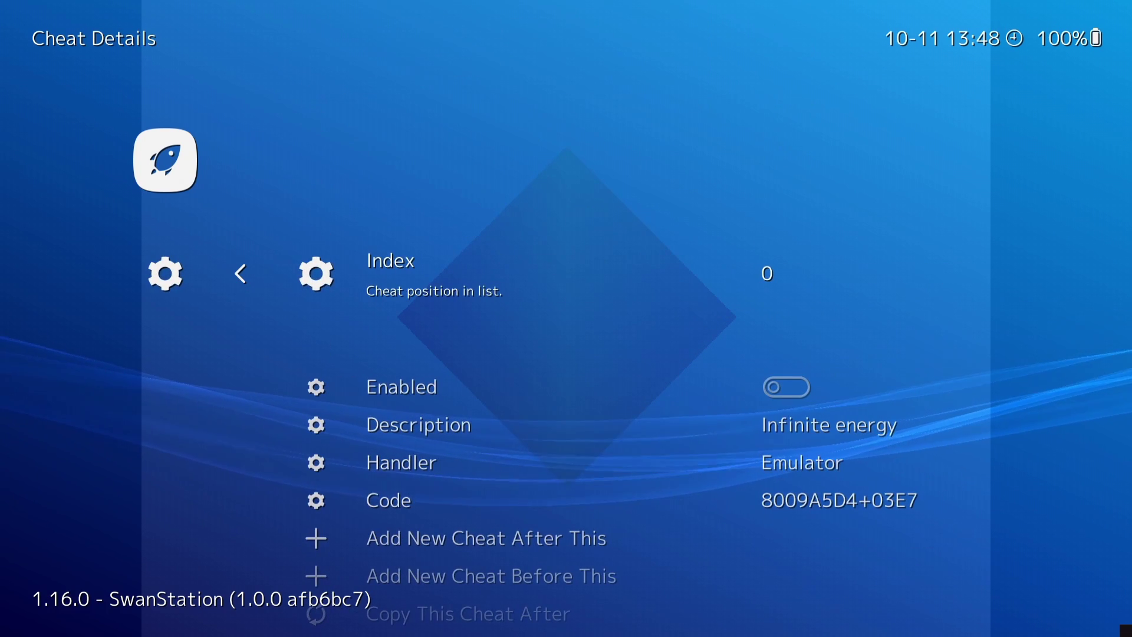
pyautogui.press('Down')
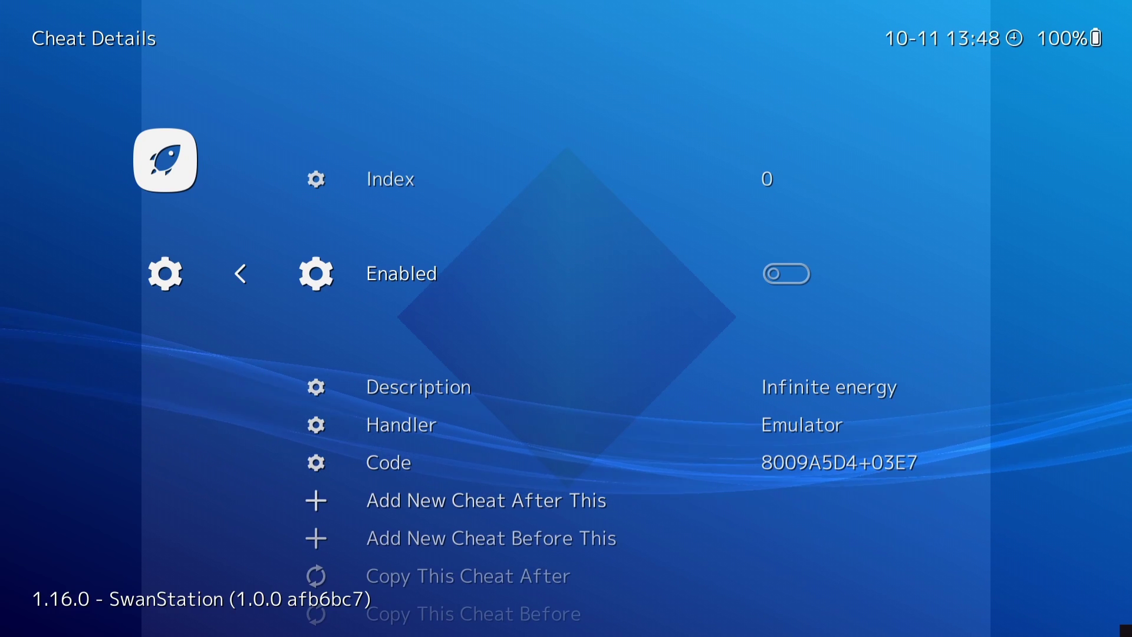
pyautogui.press('Return')
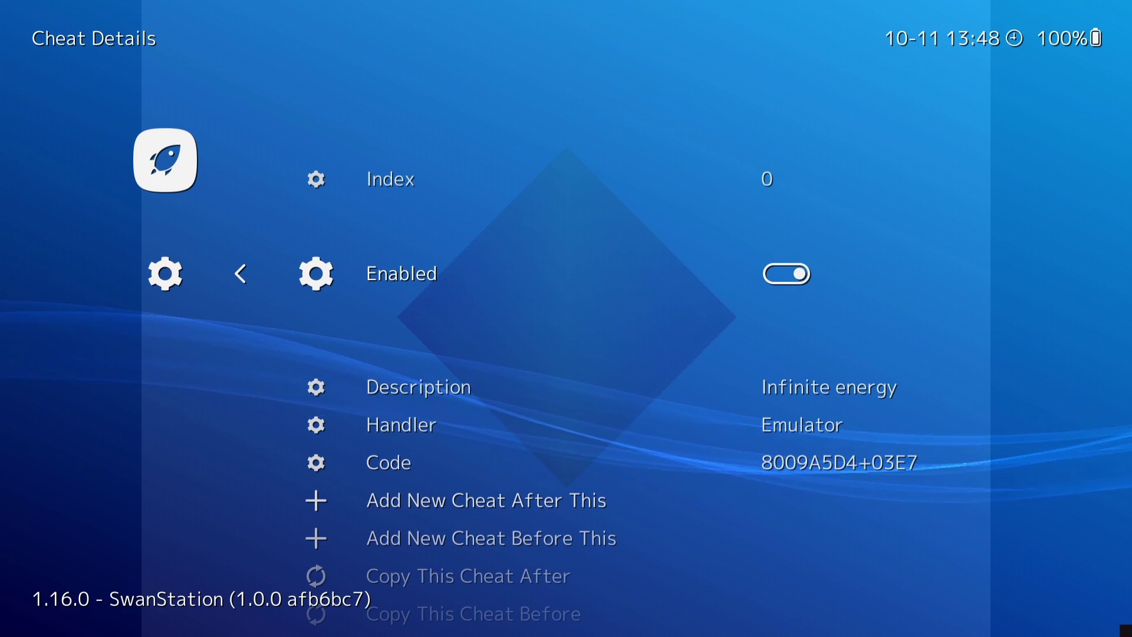
pyautogui.press('BackSpace')
# Enable Cheat #1, Infinite charge Granades, in its cheat details and return to the cheat list.
pyautogui.press('Down')
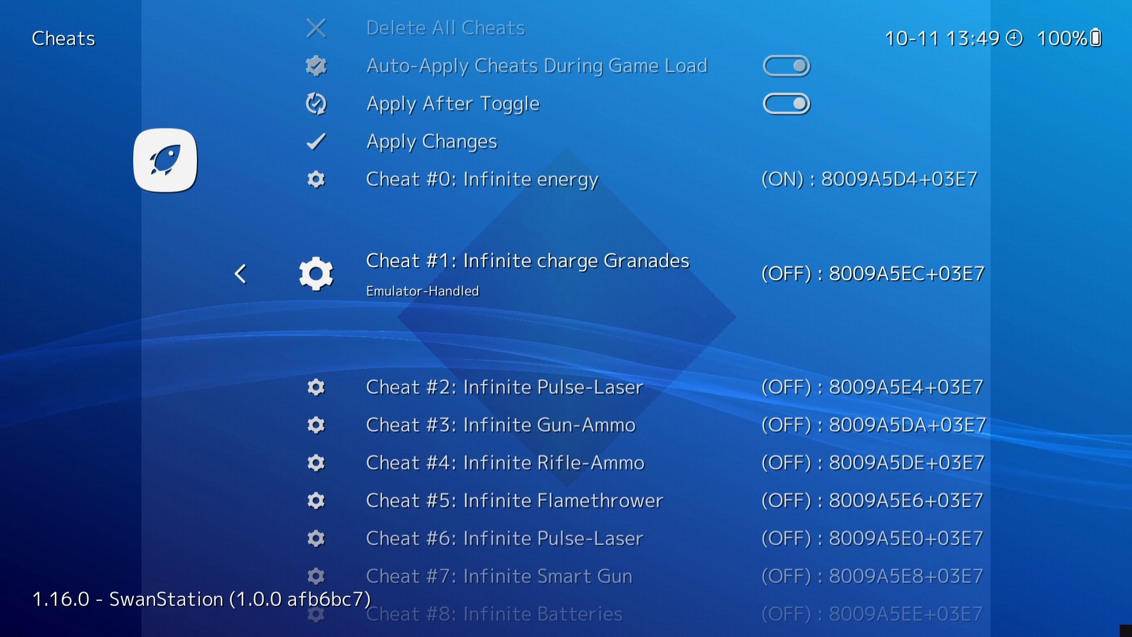
pyautogui.press('Return')
pyautogui.press('Down')
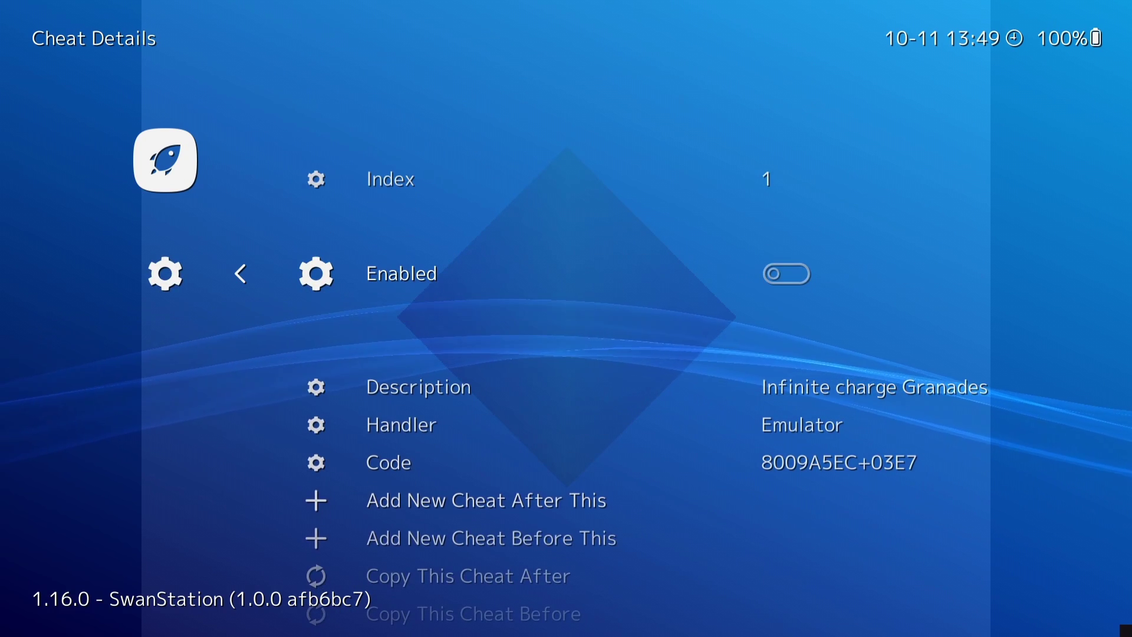
pyautogui.press('Return')
pyautogui.press('BackSpace')
# Enable Cheat #3, Infinite Gun-Ammo, in its cheat details and return to the cheat list.
pyautogui.press('Down')
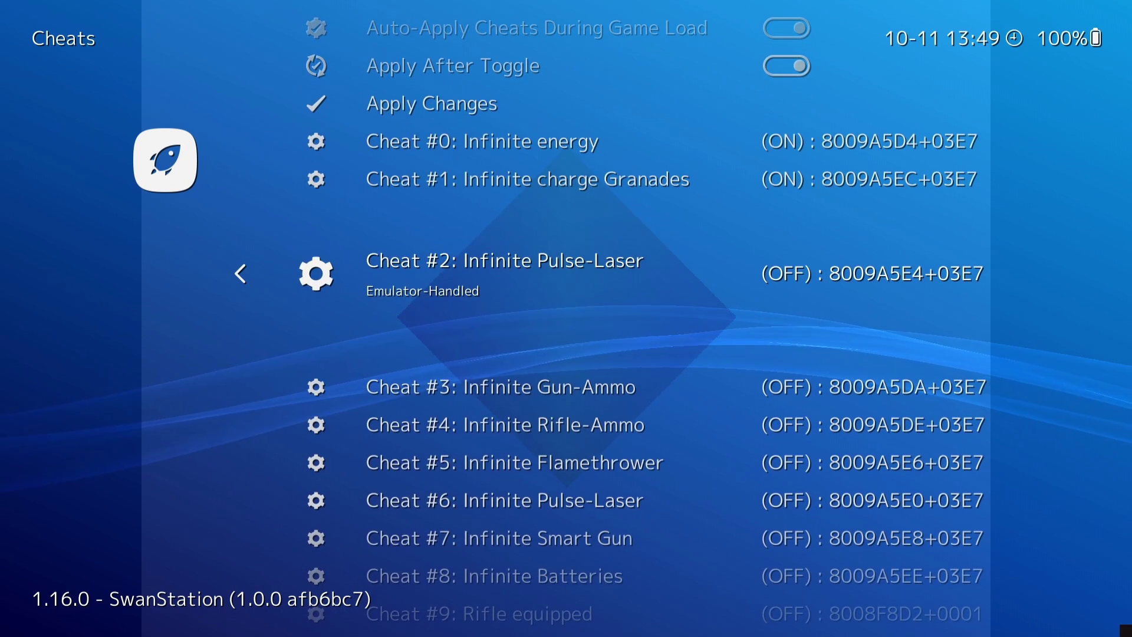
pyautogui.press('Down')
pyautogui.press('Return')
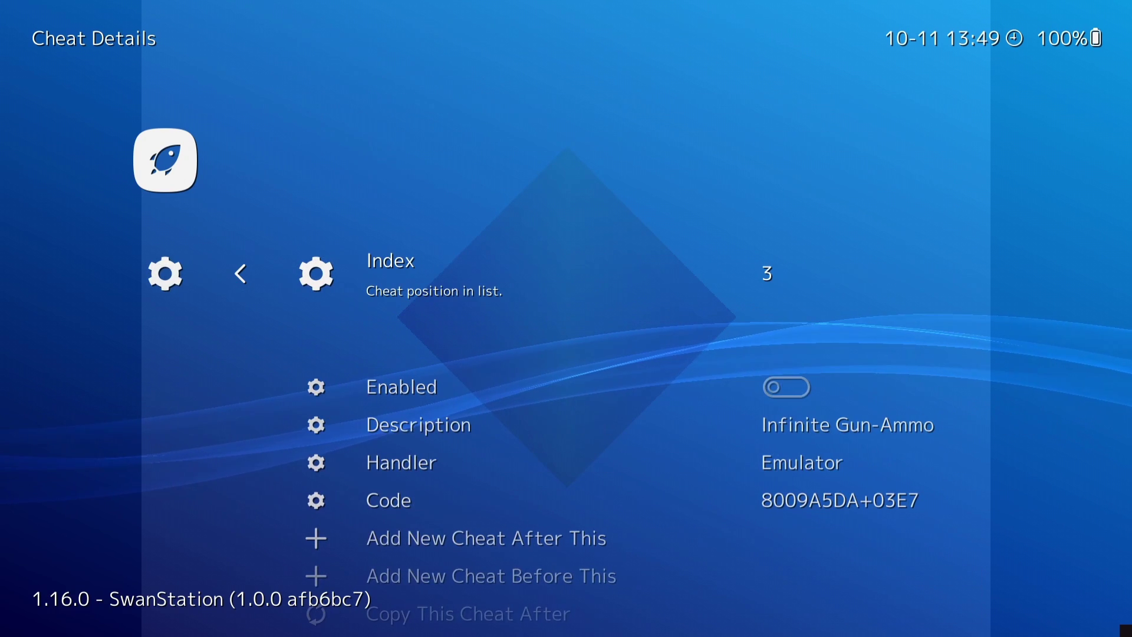
pyautogui.press('Down')
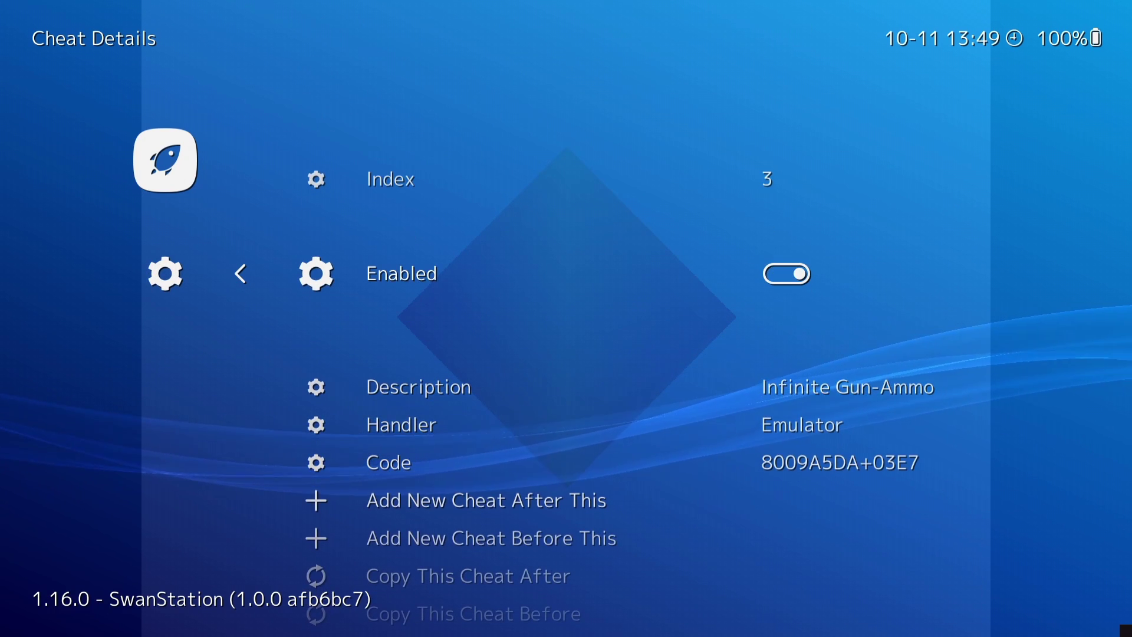
pyautogui.press('BackSpace')
# Leave the cheat list and save the core options as game options for Alien Trilogy only.
pyautogui.press('Down')
pyautogui.press('Down')
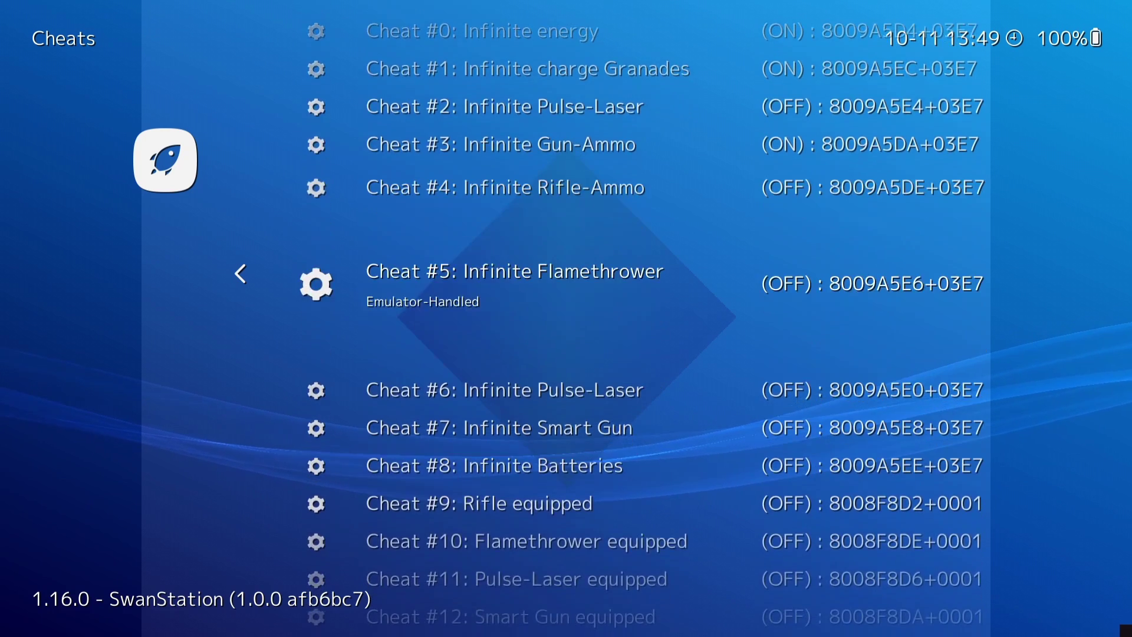
pyautogui.press('BackSpace')
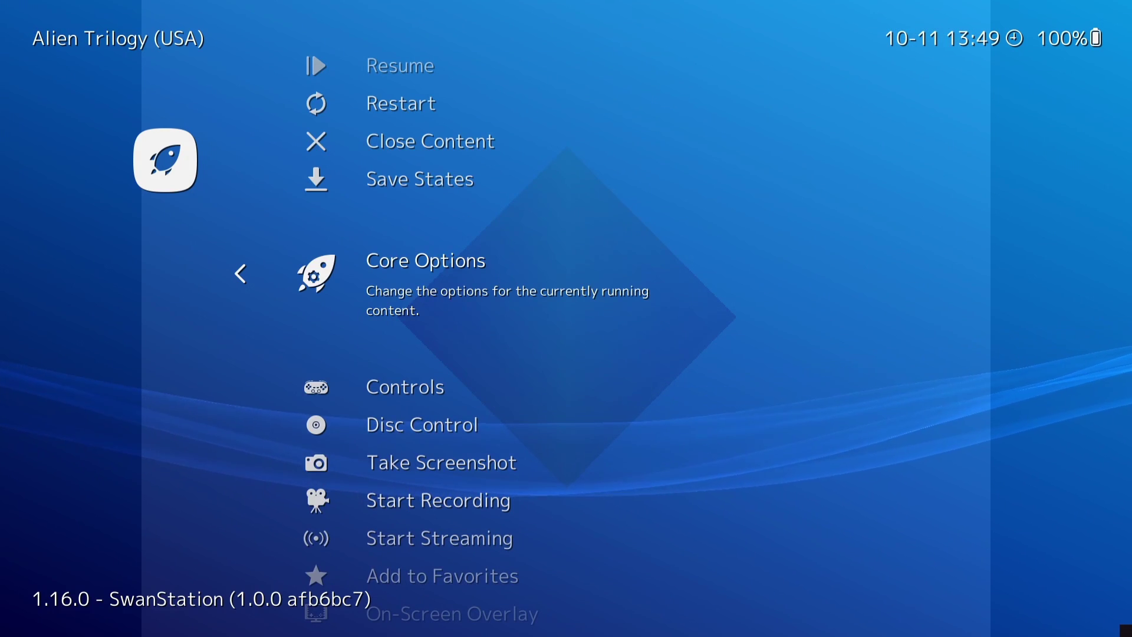
pyautogui.press('Return')
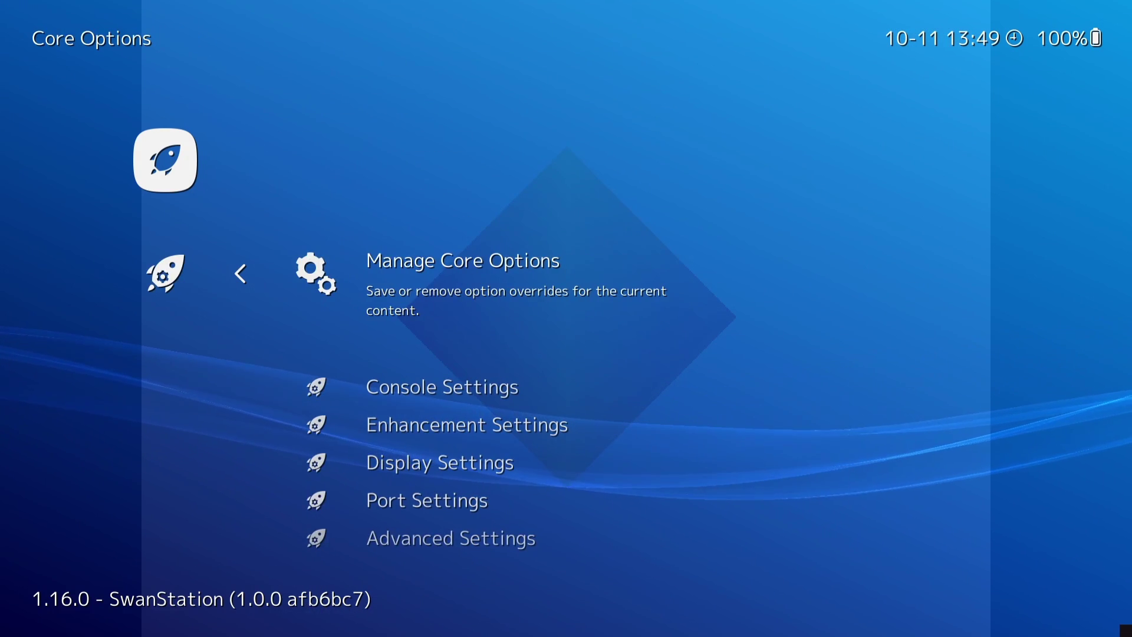
pyautogui.press('Return')
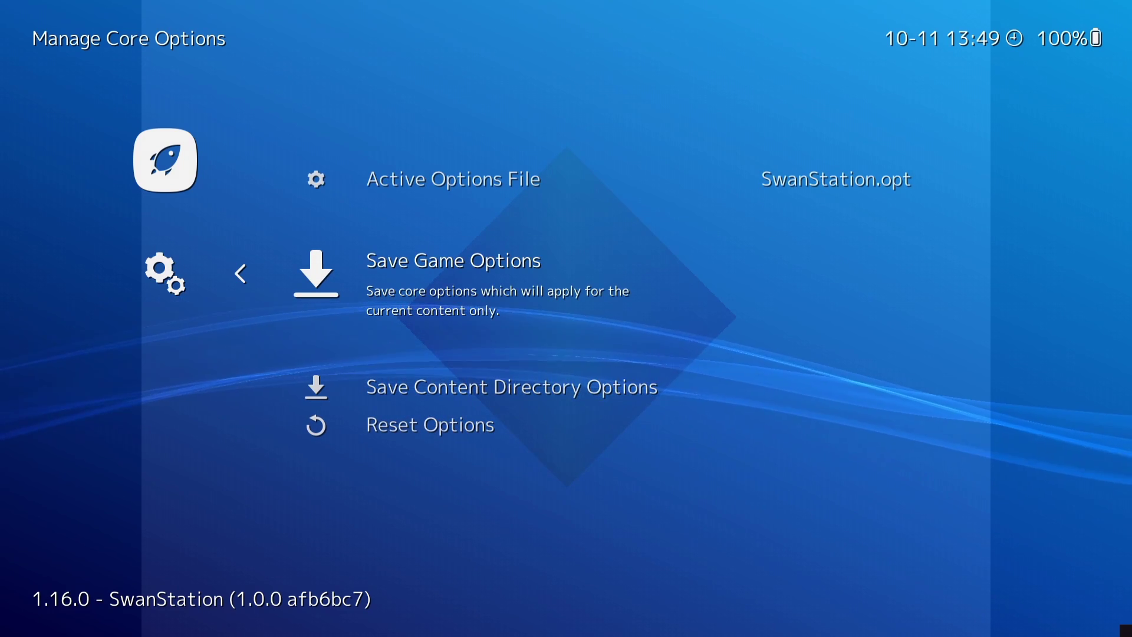
pyautogui.press('Return')
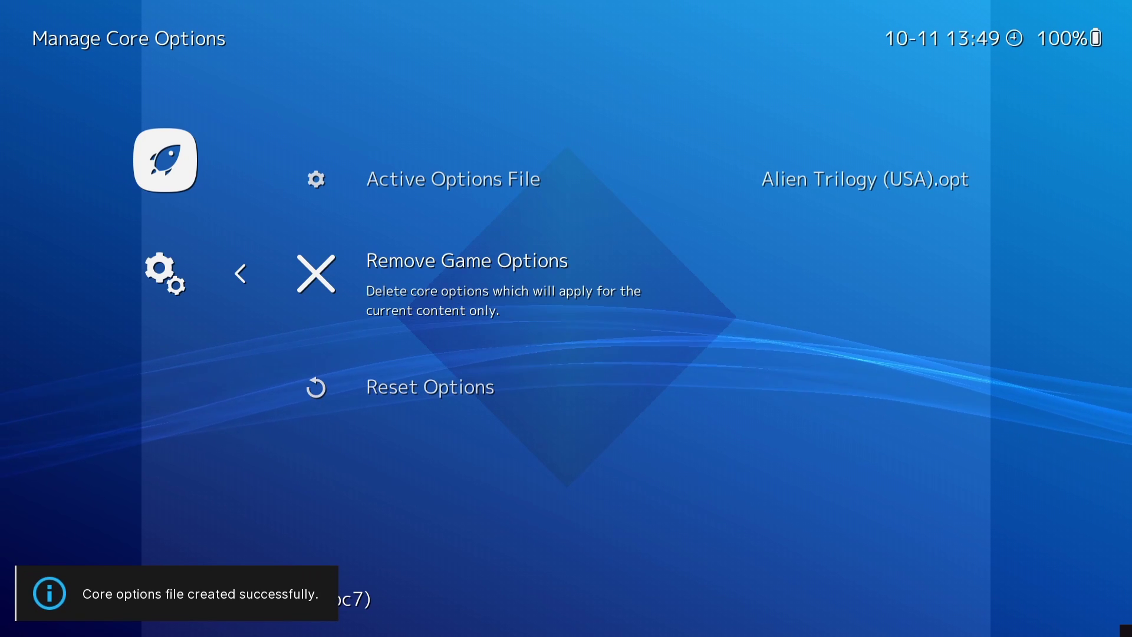
pyautogui.press('BackSpace')
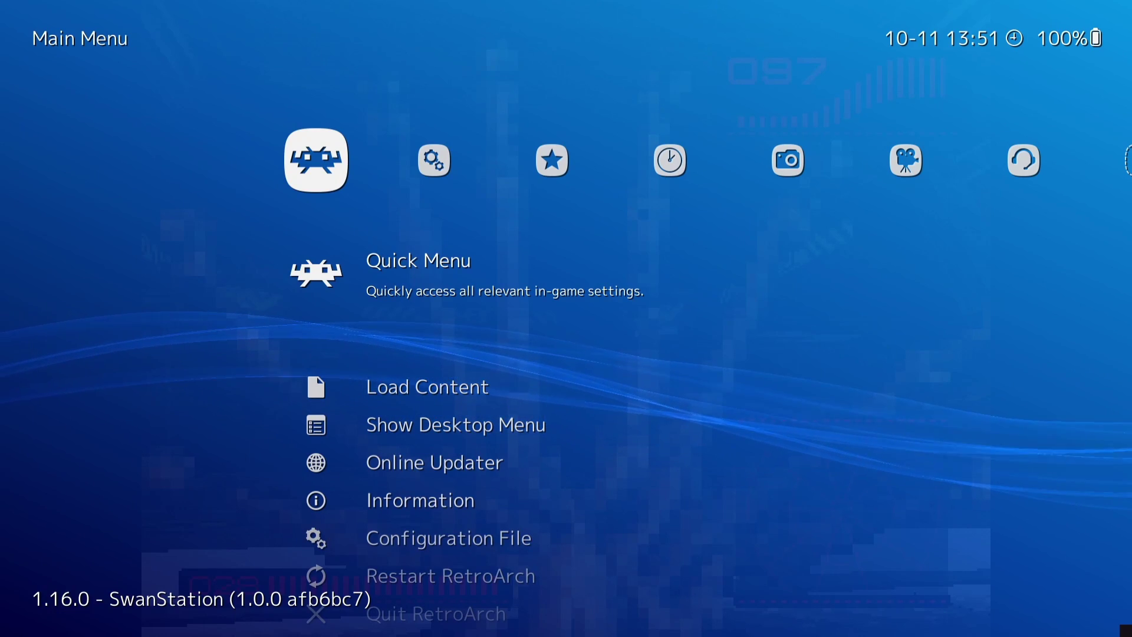
# Save the current configuration to a new separate configuration file and return to the Quick Menu entry of the Main Menu.
pyautogui.press('Down')
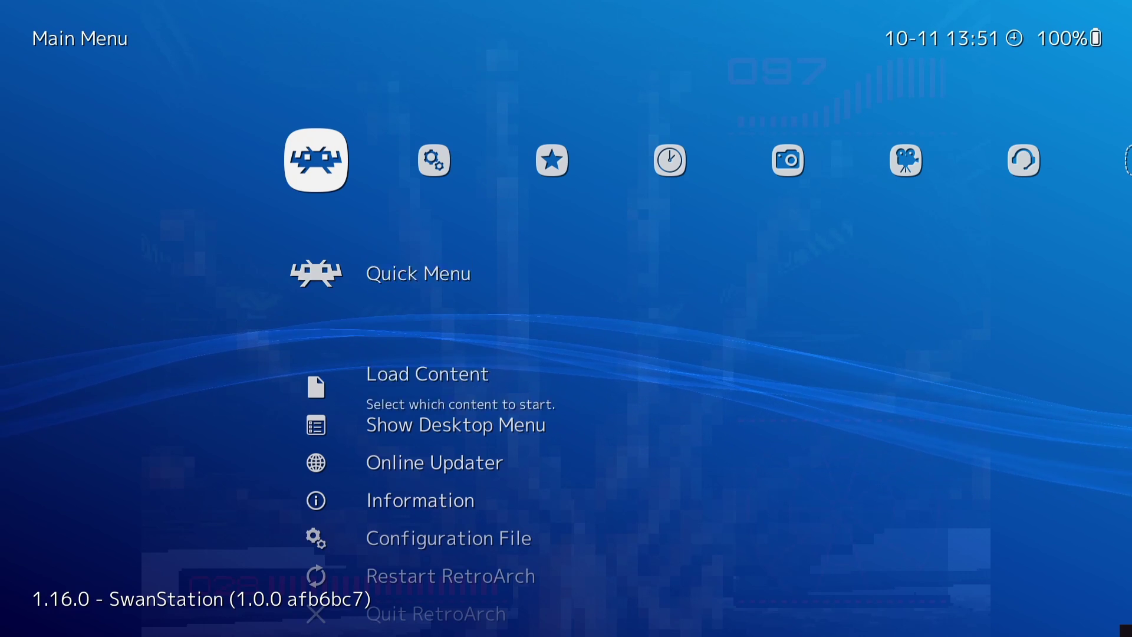
pyautogui.press('Down')
pyautogui.press('Down')
pyautogui.press('Down')
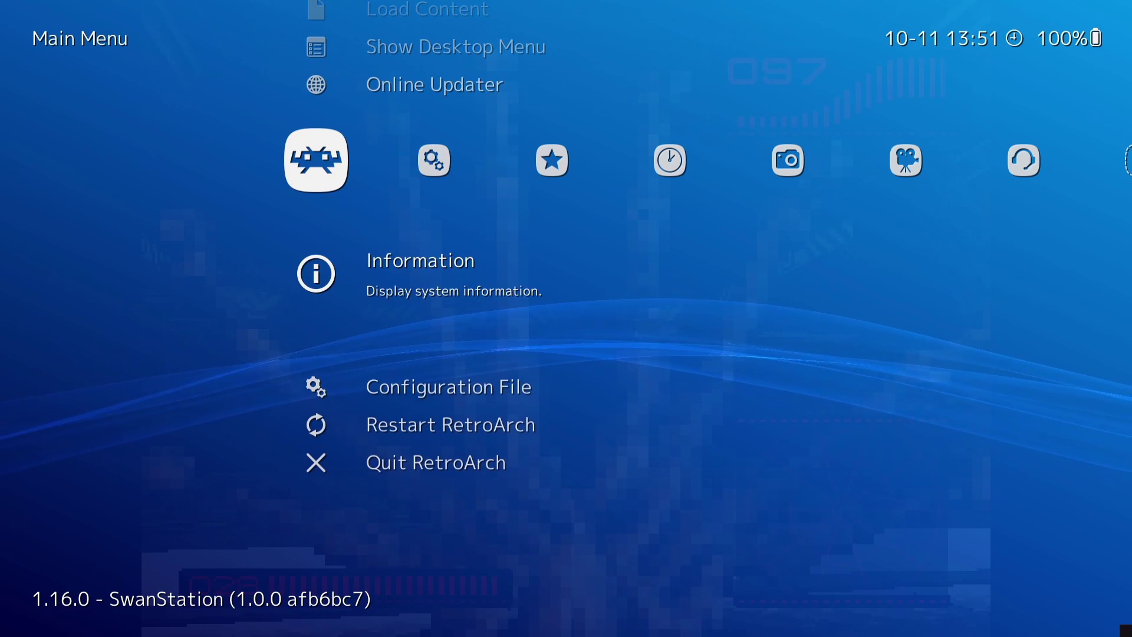
pyautogui.press('Down')
pyautogui.press('Return')
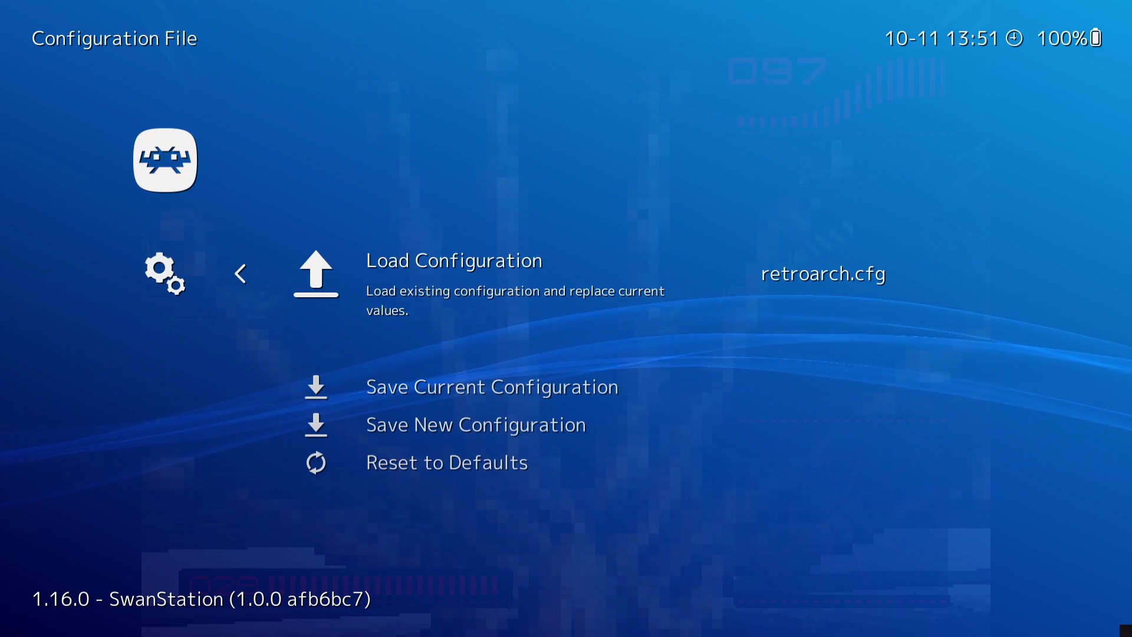
pyautogui.press('Down')
pyautogui.press('Down')
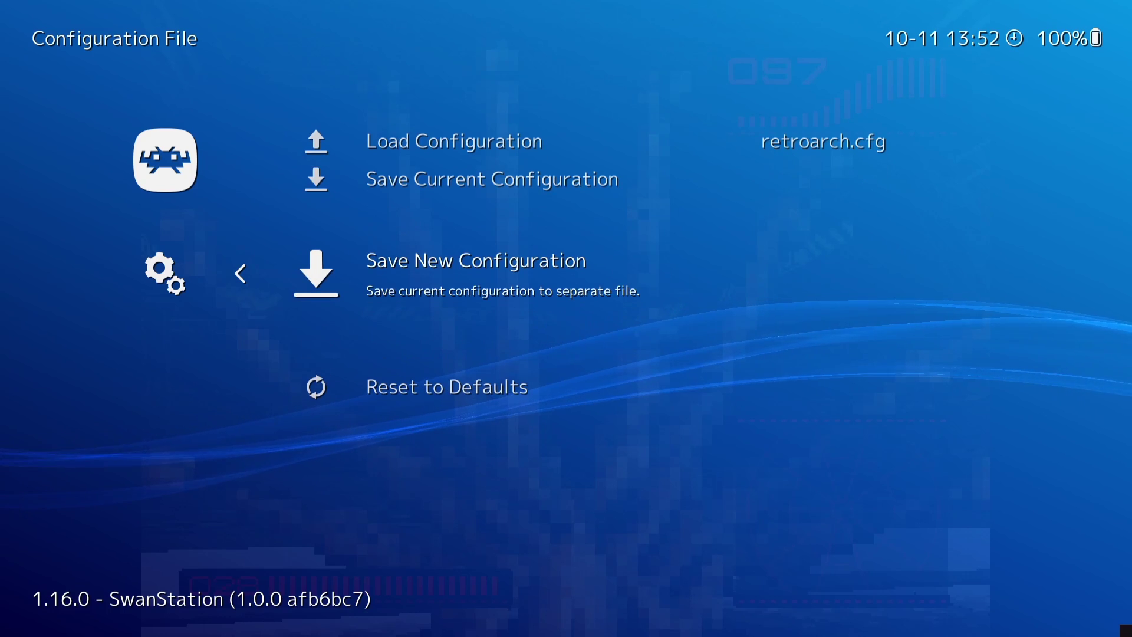
pyautogui.press('Return')
pyautogui.press('BackSpace')
pyautogui.press('Up')
pyautogui.press('Up')
pyautogui.press('Up')
pyautogui.press('Up')
pyautogui.press('Up')
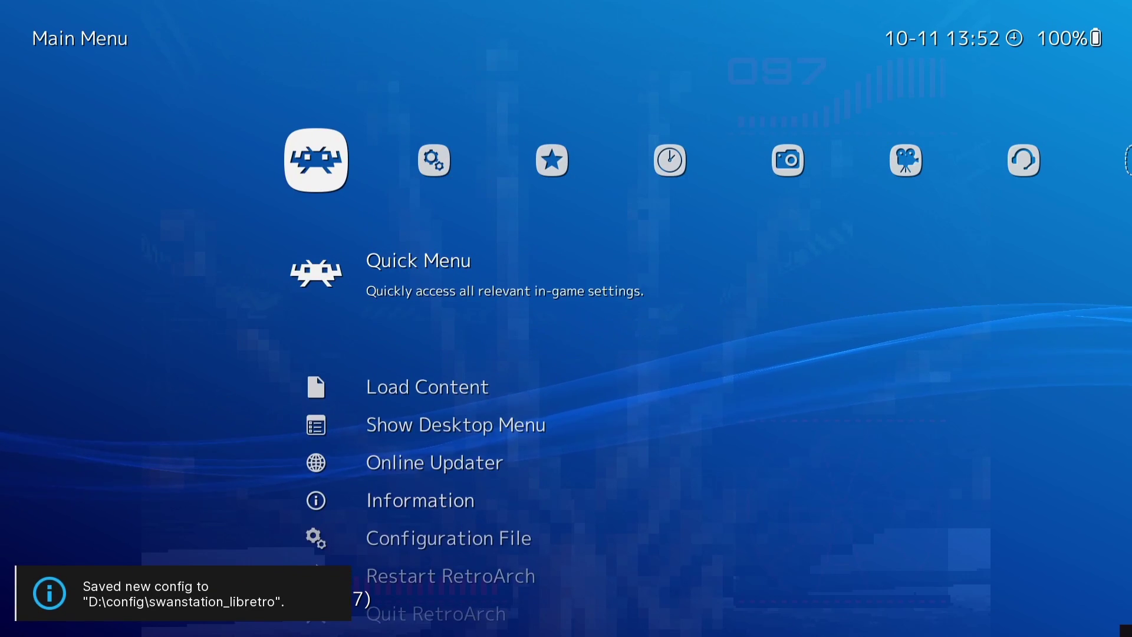